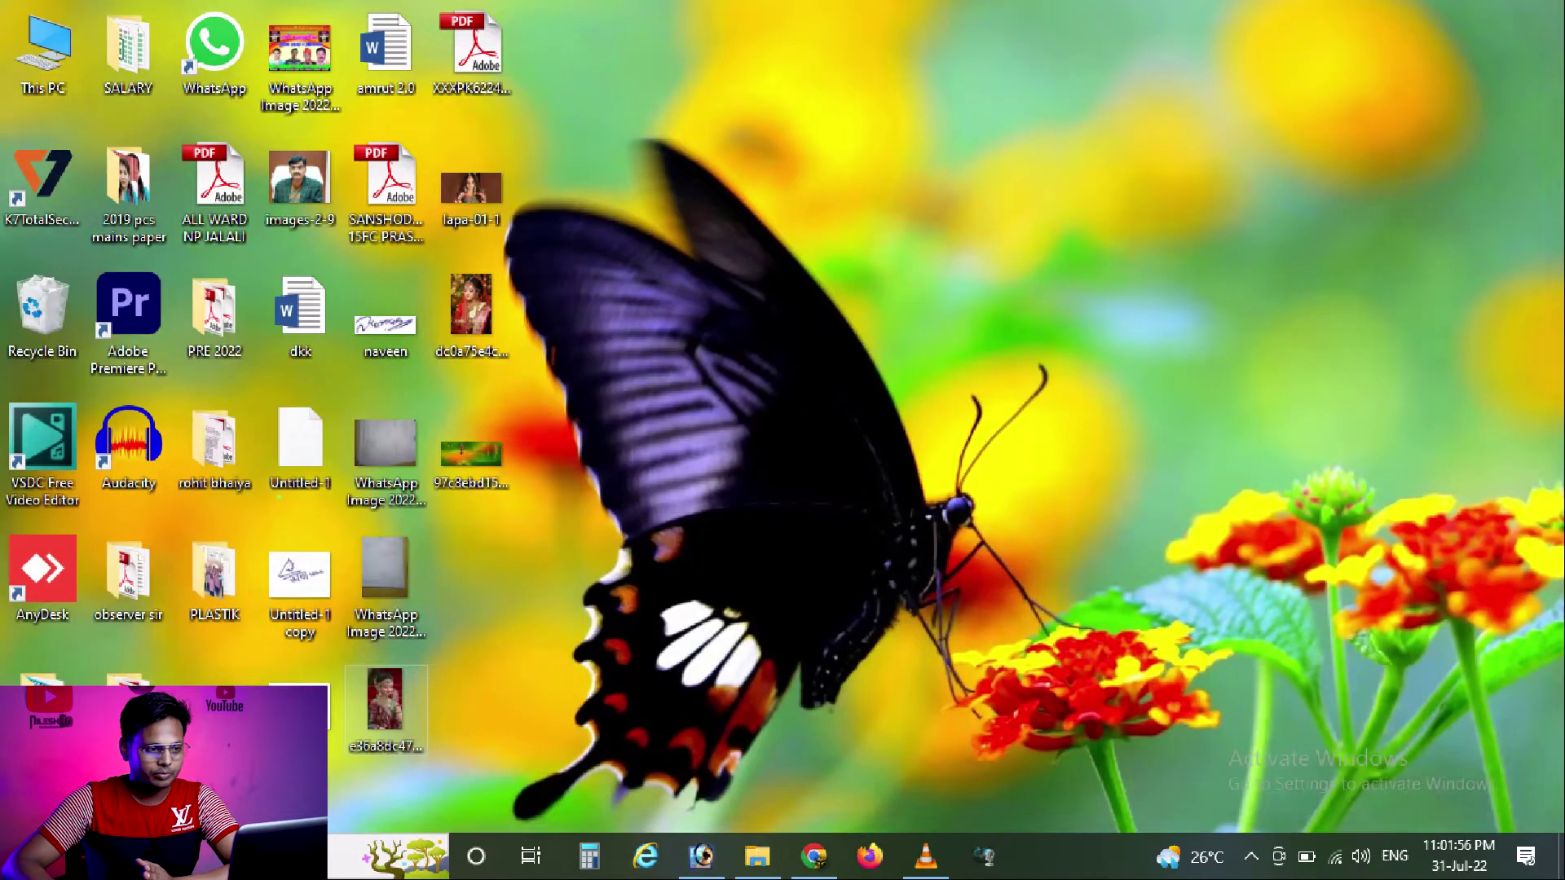
Bring Photoshop forward and maximize the bridal portrait document window.
{"action": "left_click", "coordinate": [703, 854]}
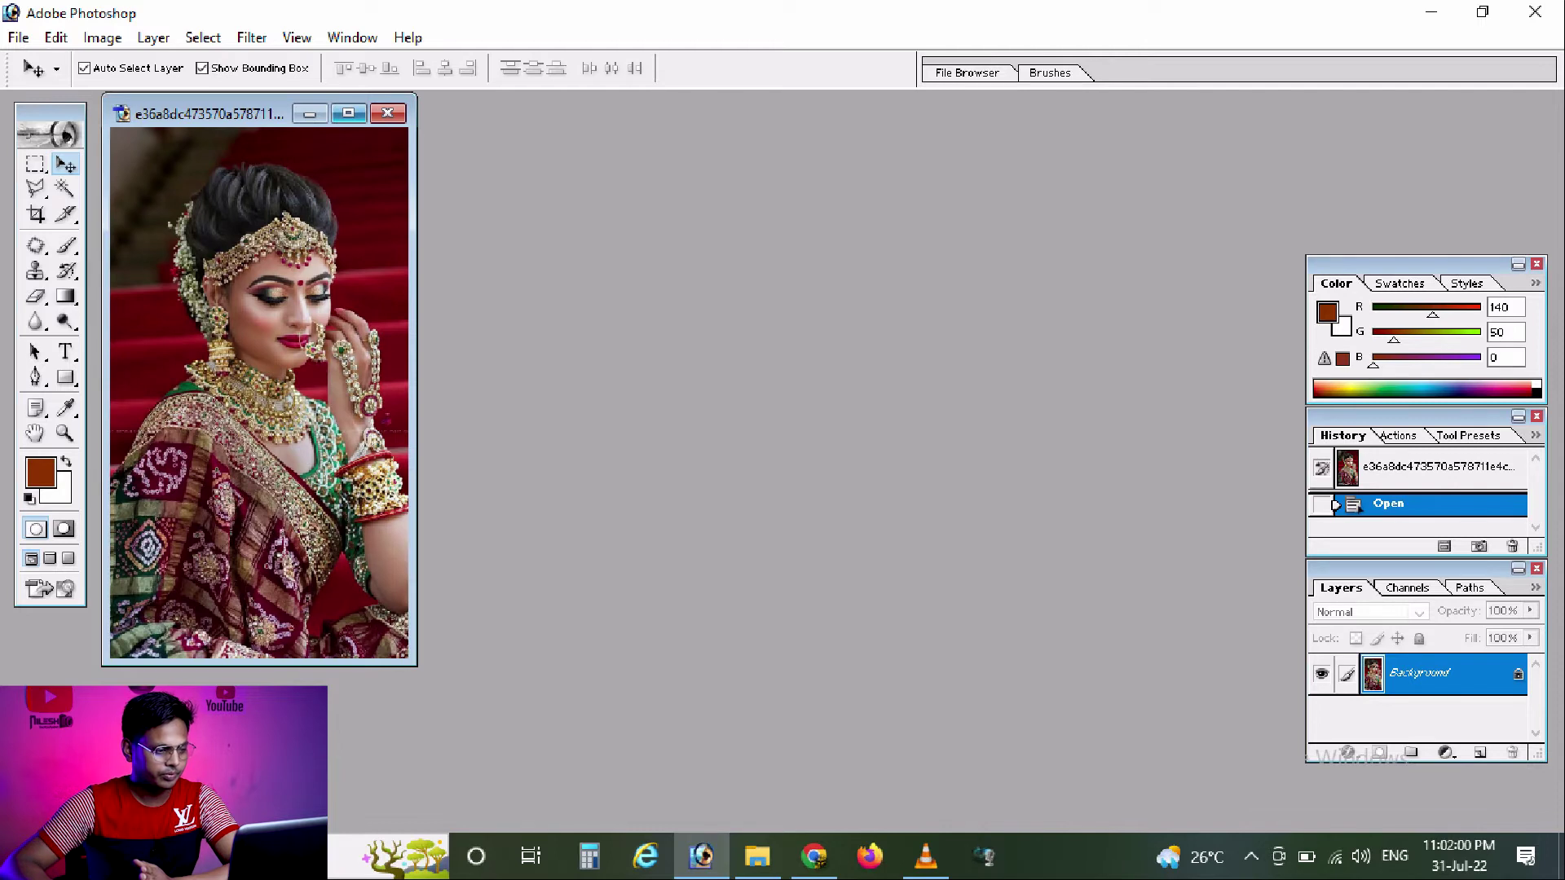
{"action": "left_click", "coordinate": [348, 114]}
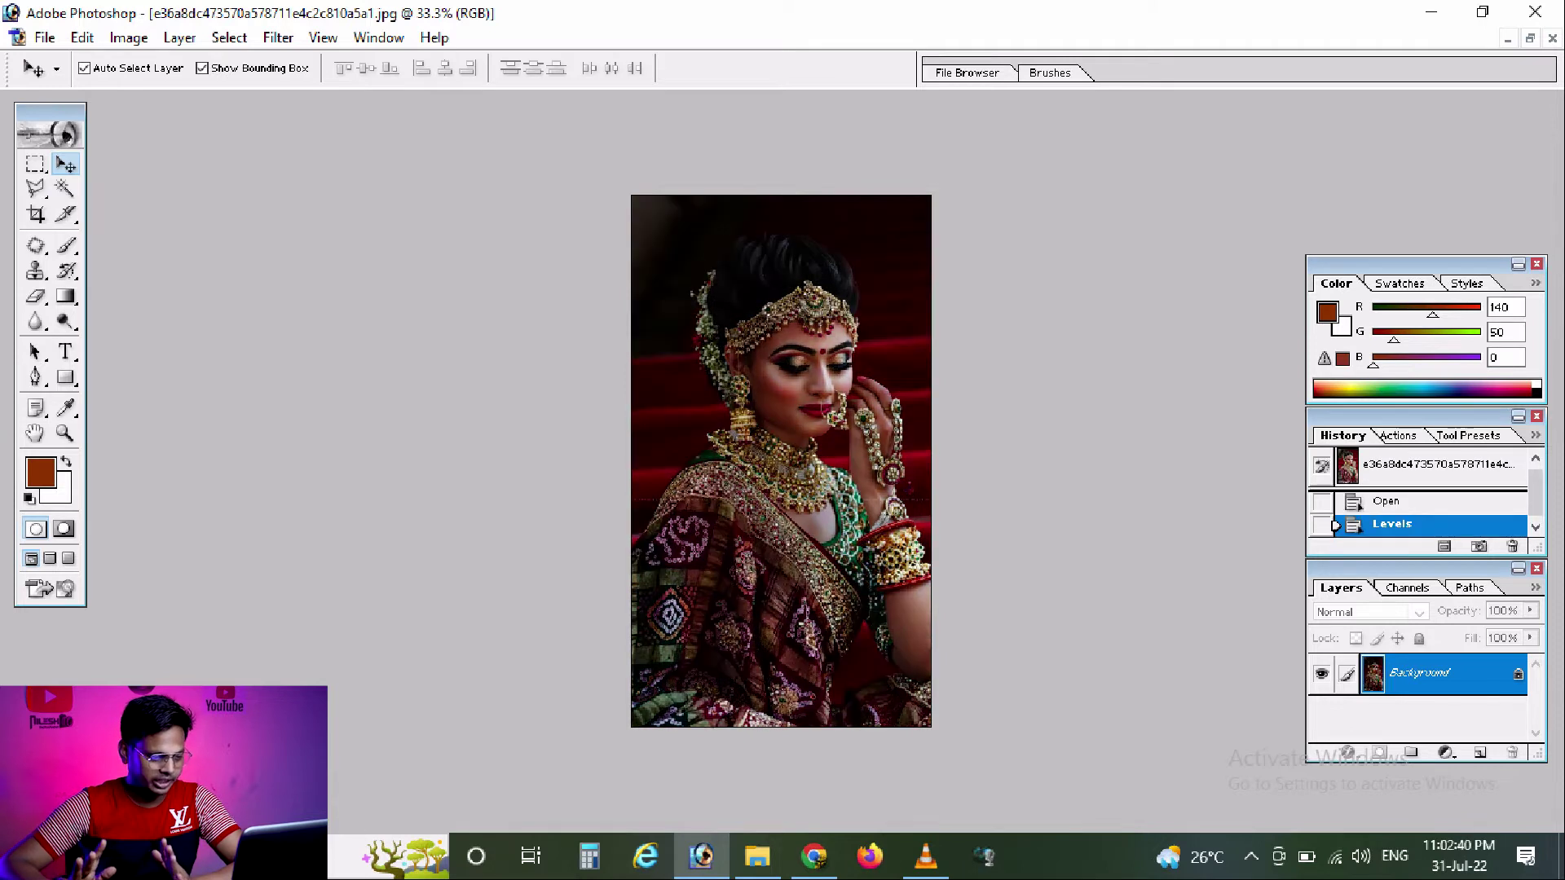
{"action": "left_click", "coordinate": [35, 163]}
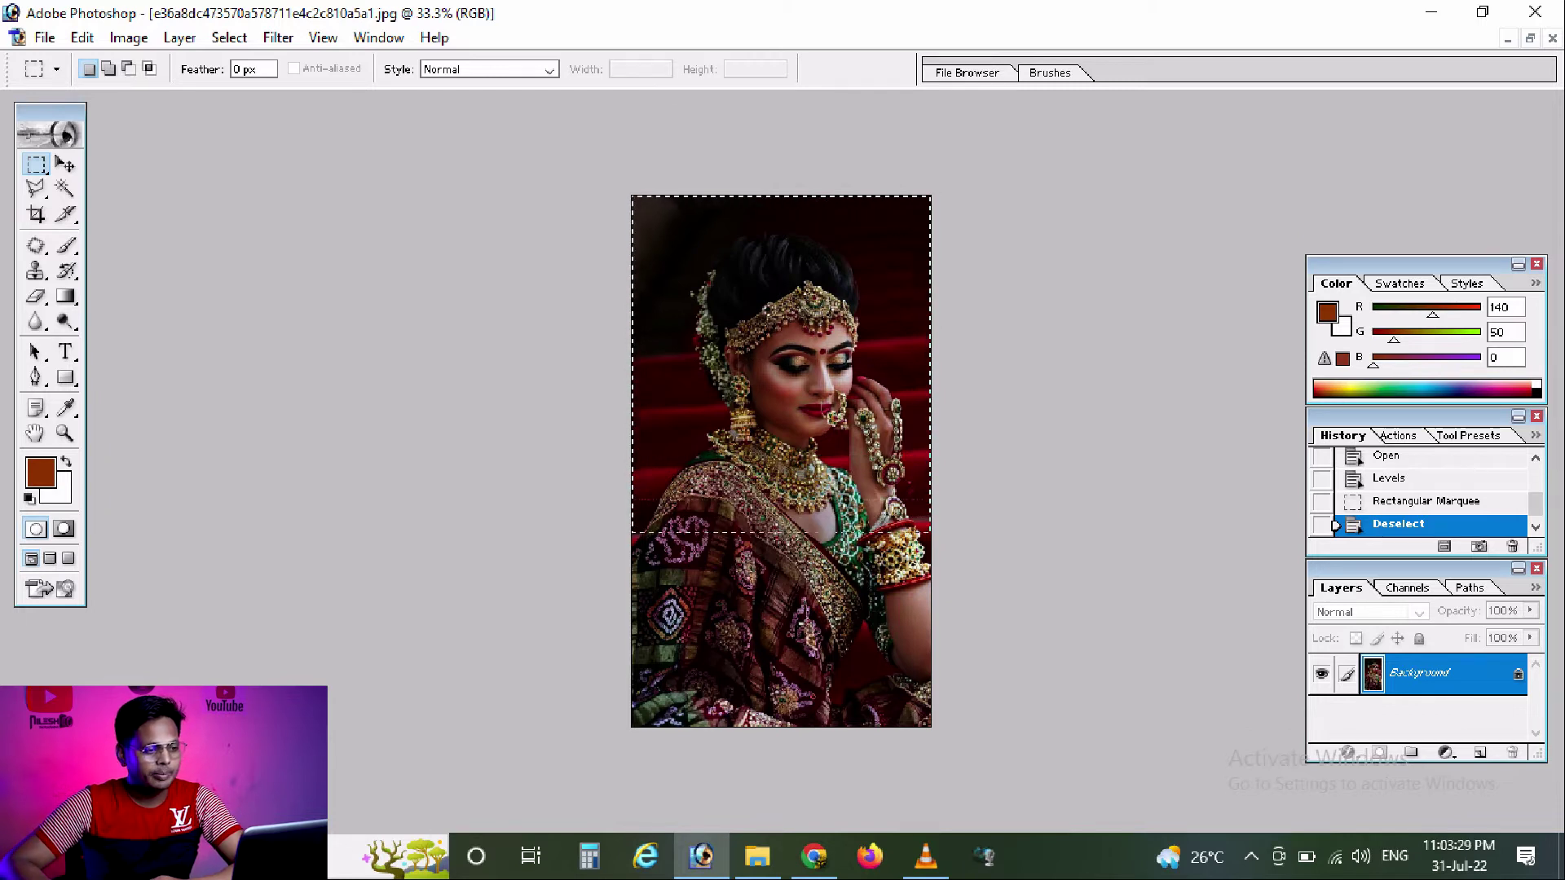
{"action": "left_click_drag", "start_coordinate": [931, 536], "coordinate": [931, 534]}
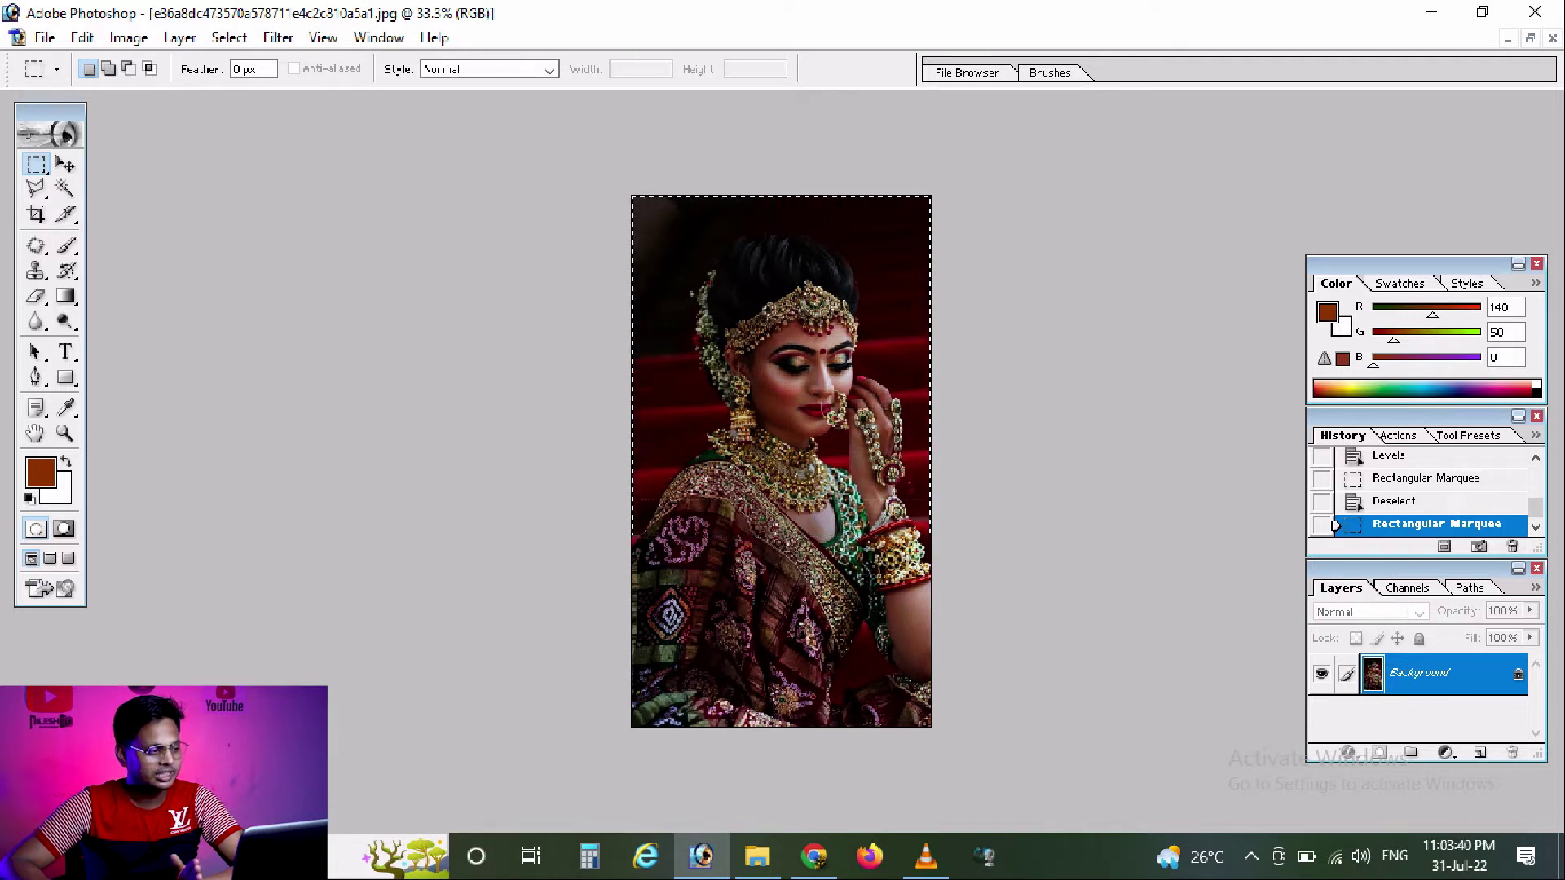
{"action": "left_click", "coordinate": [64, 164]}
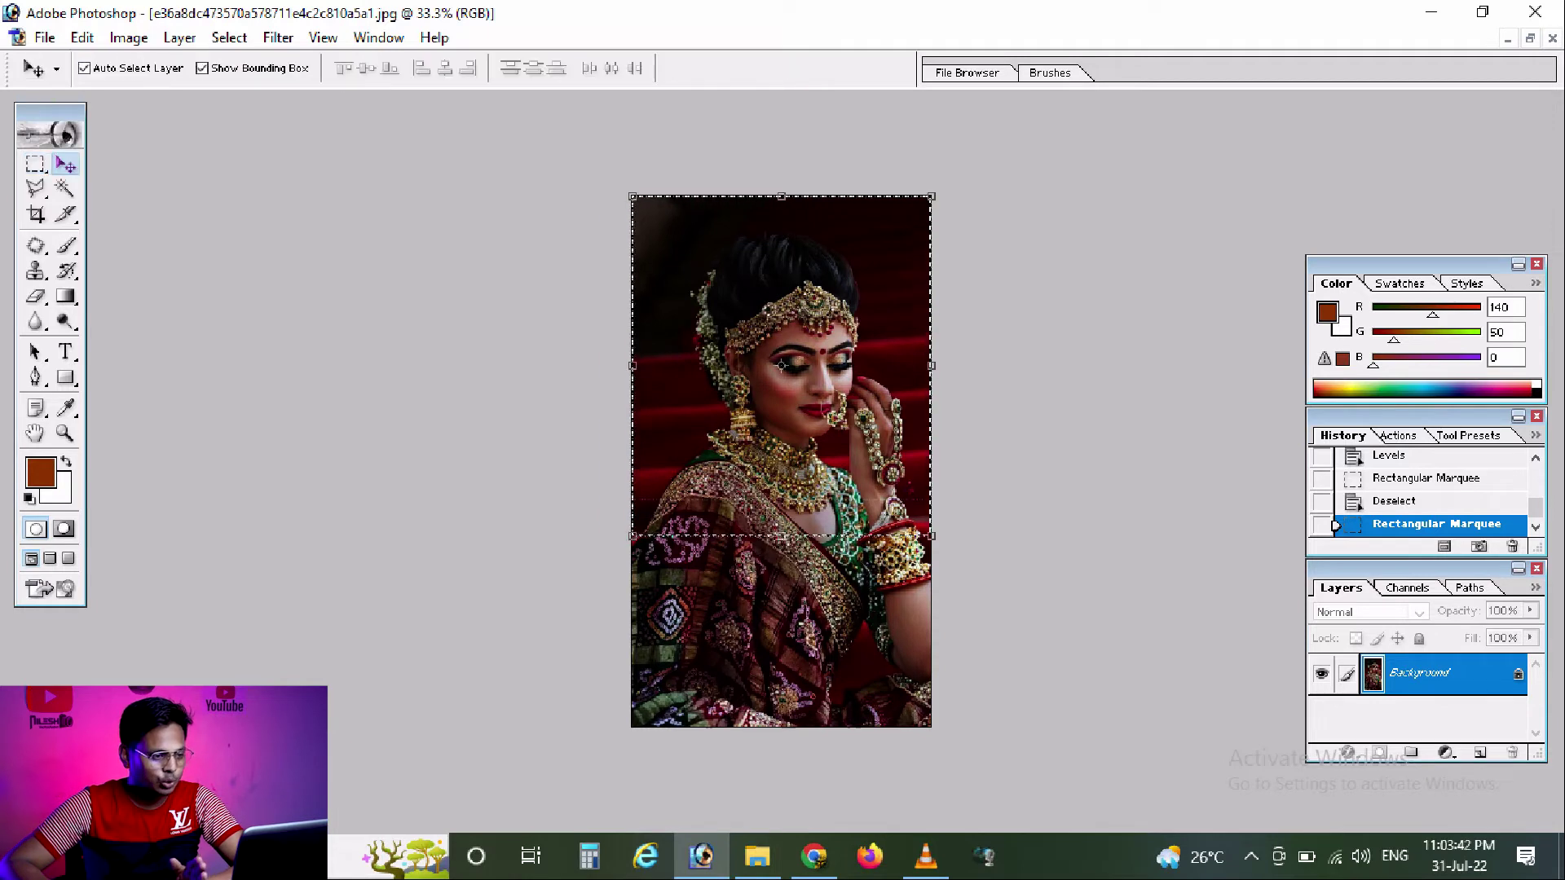
{"action": "left_click", "coordinate": [35, 164]}
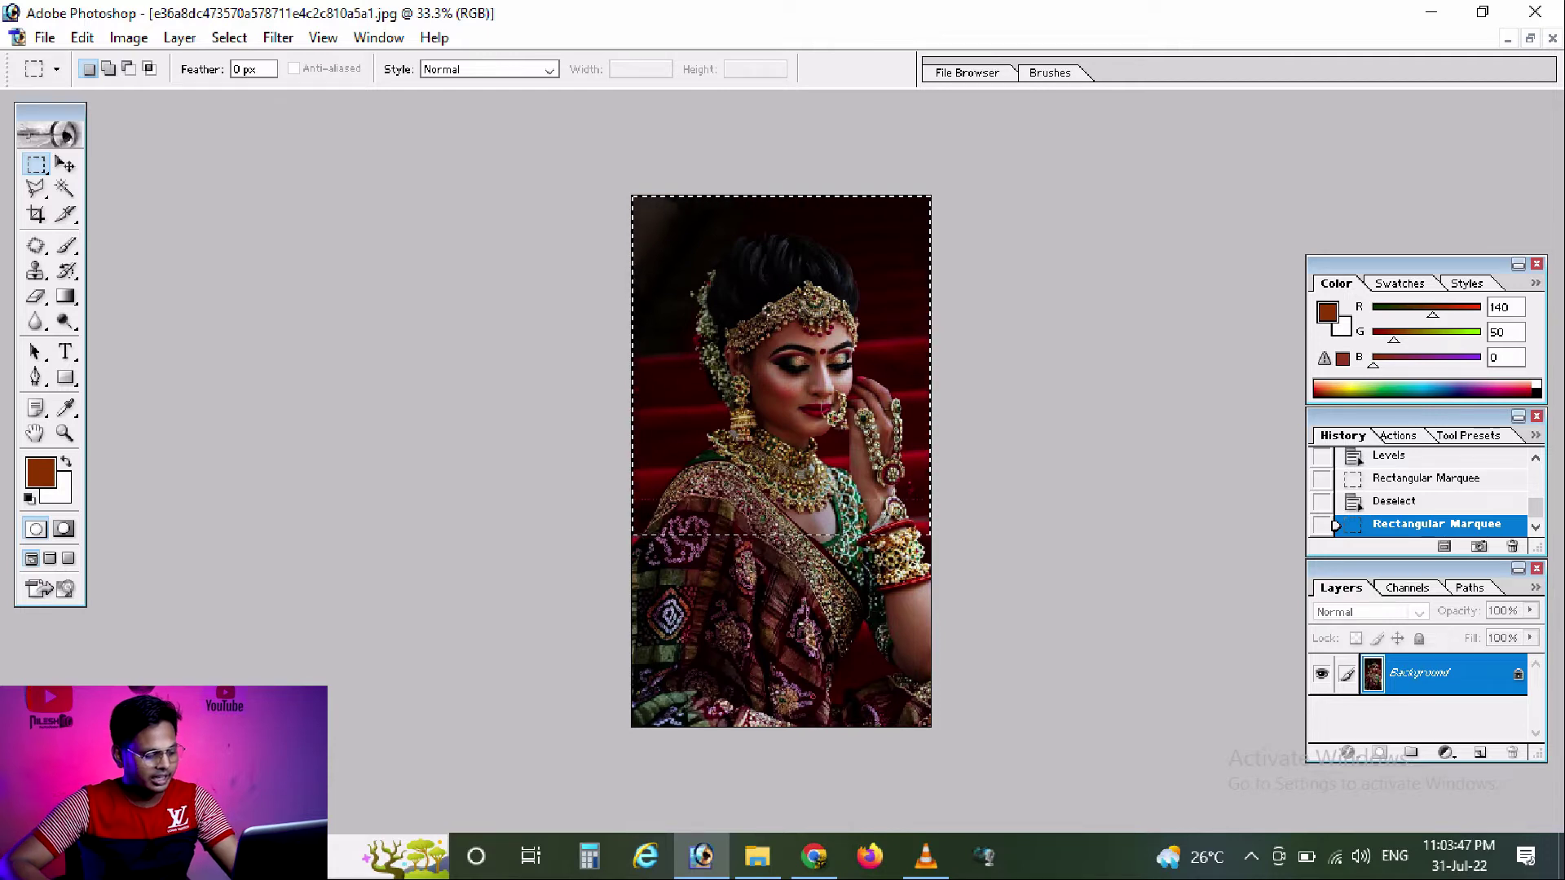
{"action": "key", "text": "ctrl+d"}
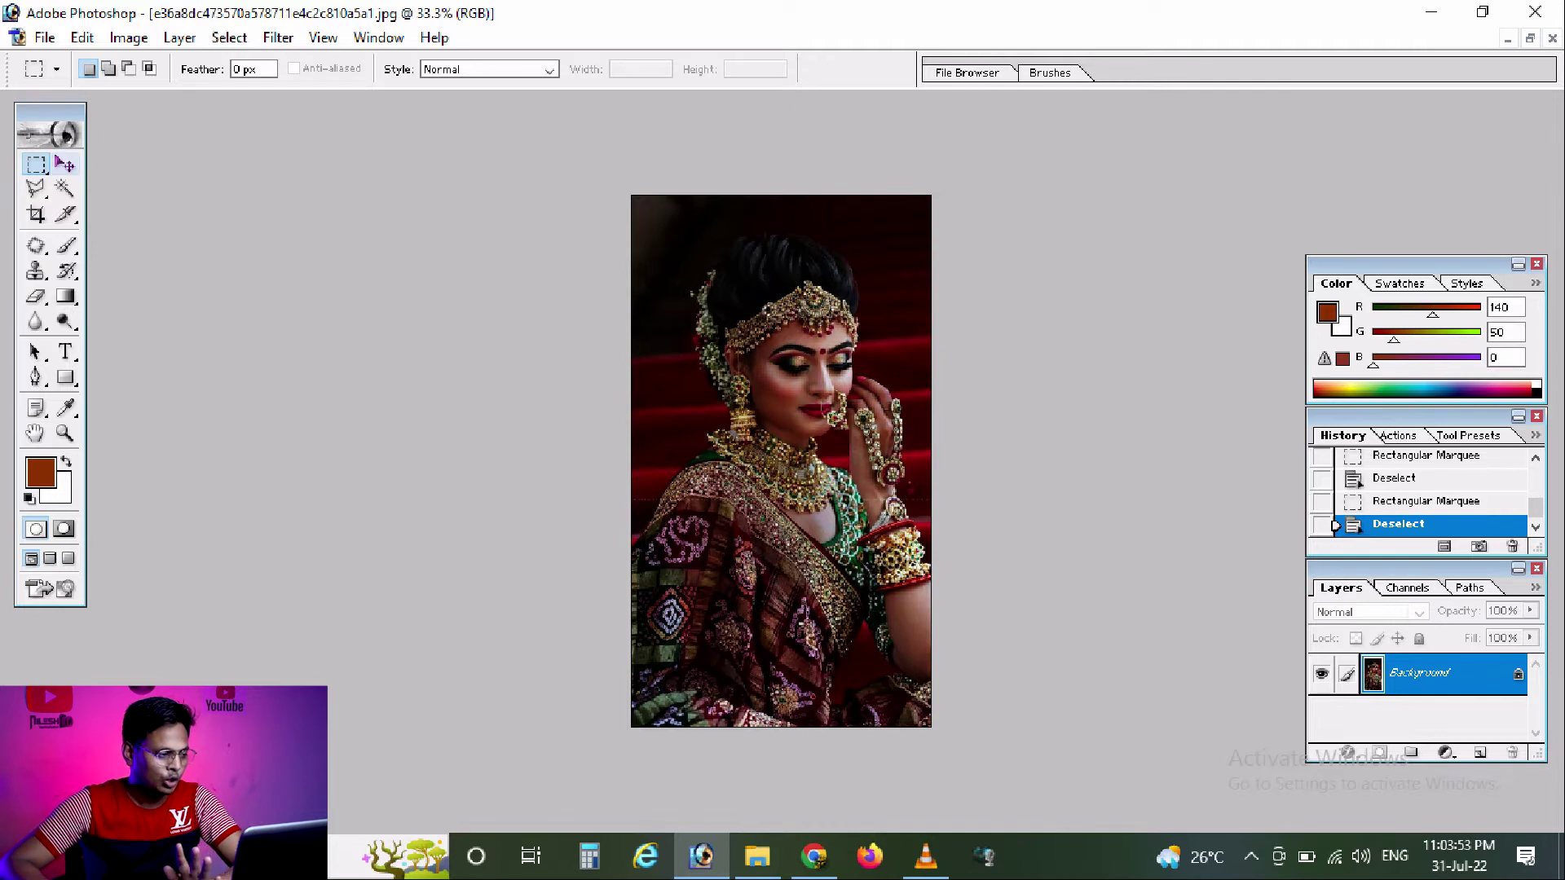
{"action": "left_click", "coordinate": [66, 164]}
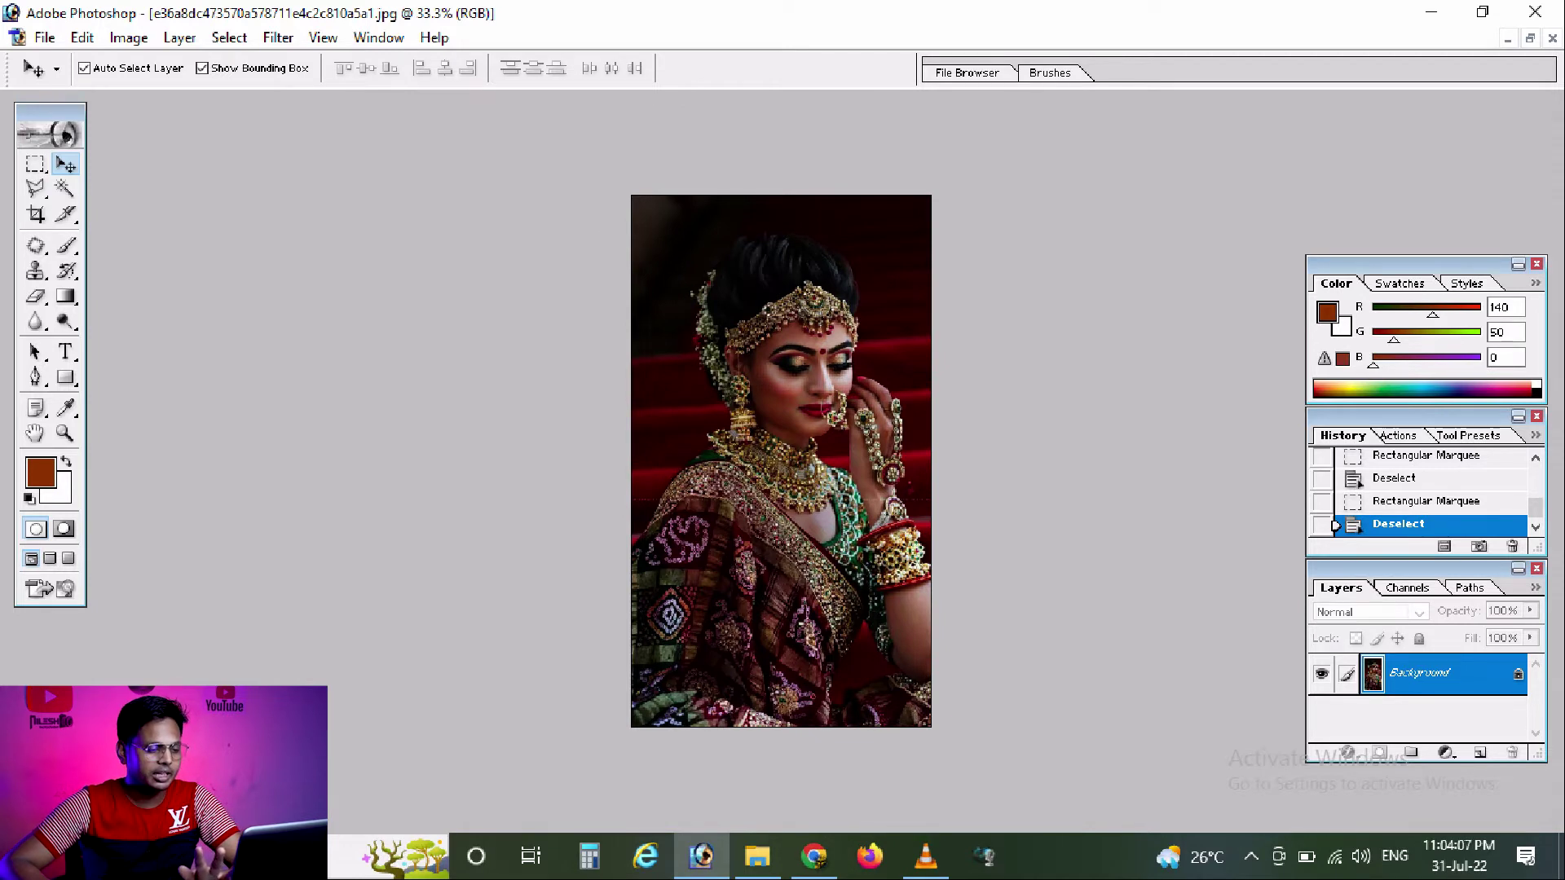
{"action": "left_click", "coordinate": [570, 238]}
Dismiss the locked-layer warning, paste the full photo as Layer 1, and nudge it down-right.
{"action": "key", "text": "Return"}
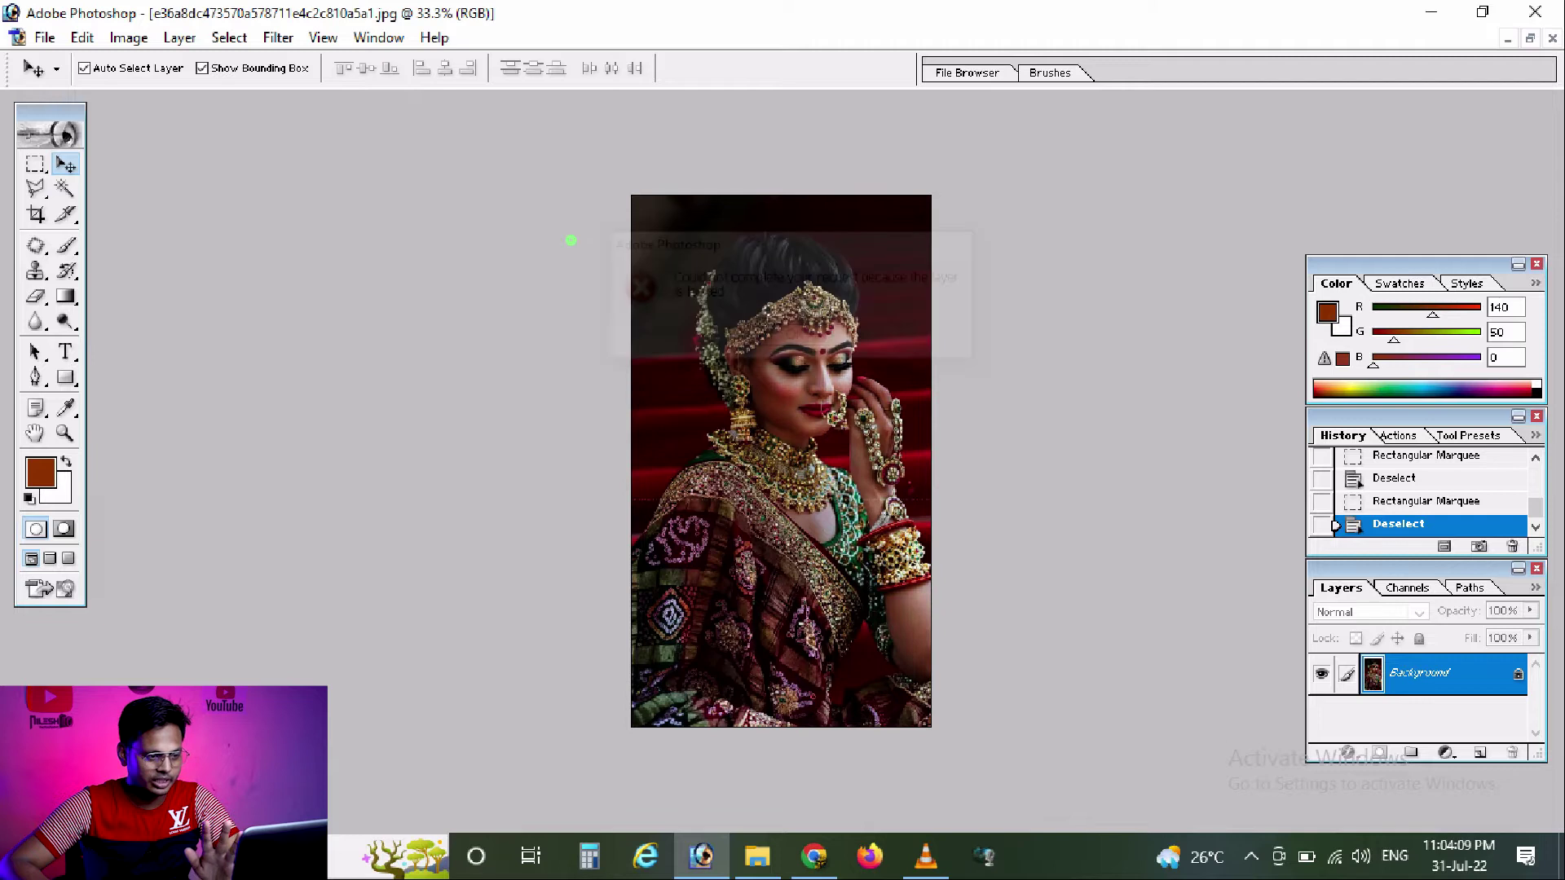
{"action": "key", "text": "ctrl+a"}
{"action": "key", "text": "ctrl+v"}
{"action": "mouse_move", "coordinate": [532, 210]}
{"action": "left_mouse_down"}
{"action": "mouse_move", "coordinate": [552, 336]}
{"action": "mouse_move", "coordinate": [560, 211]}
{"action": "mouse_move", "coordinate": [585, 257]}
{"action": "left_mouse_up"}
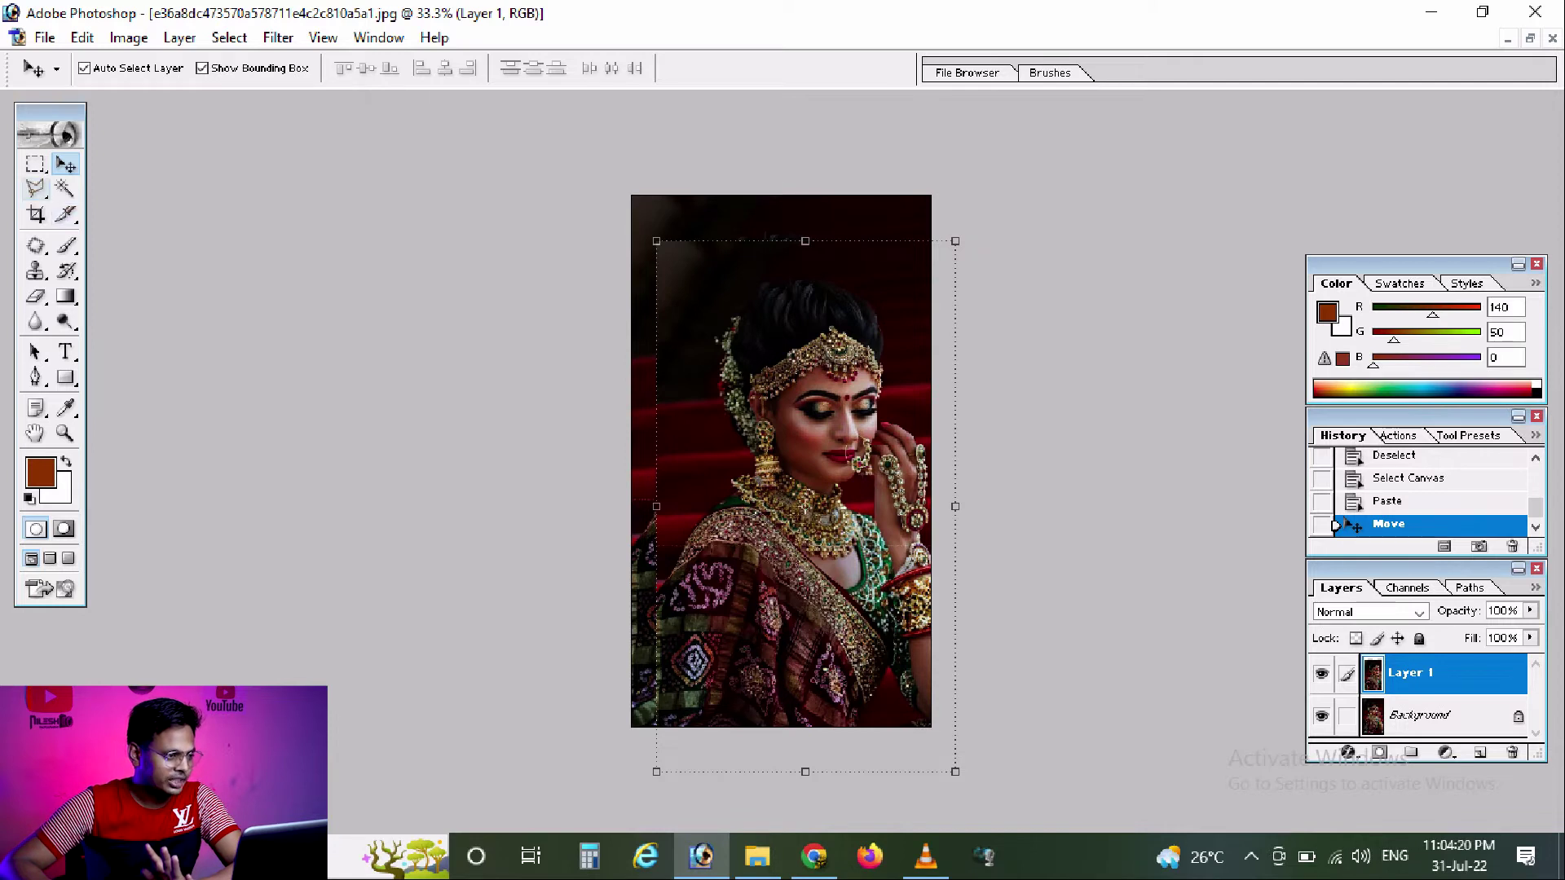
{"action": "left_click", "coordinate": [35, 188]}
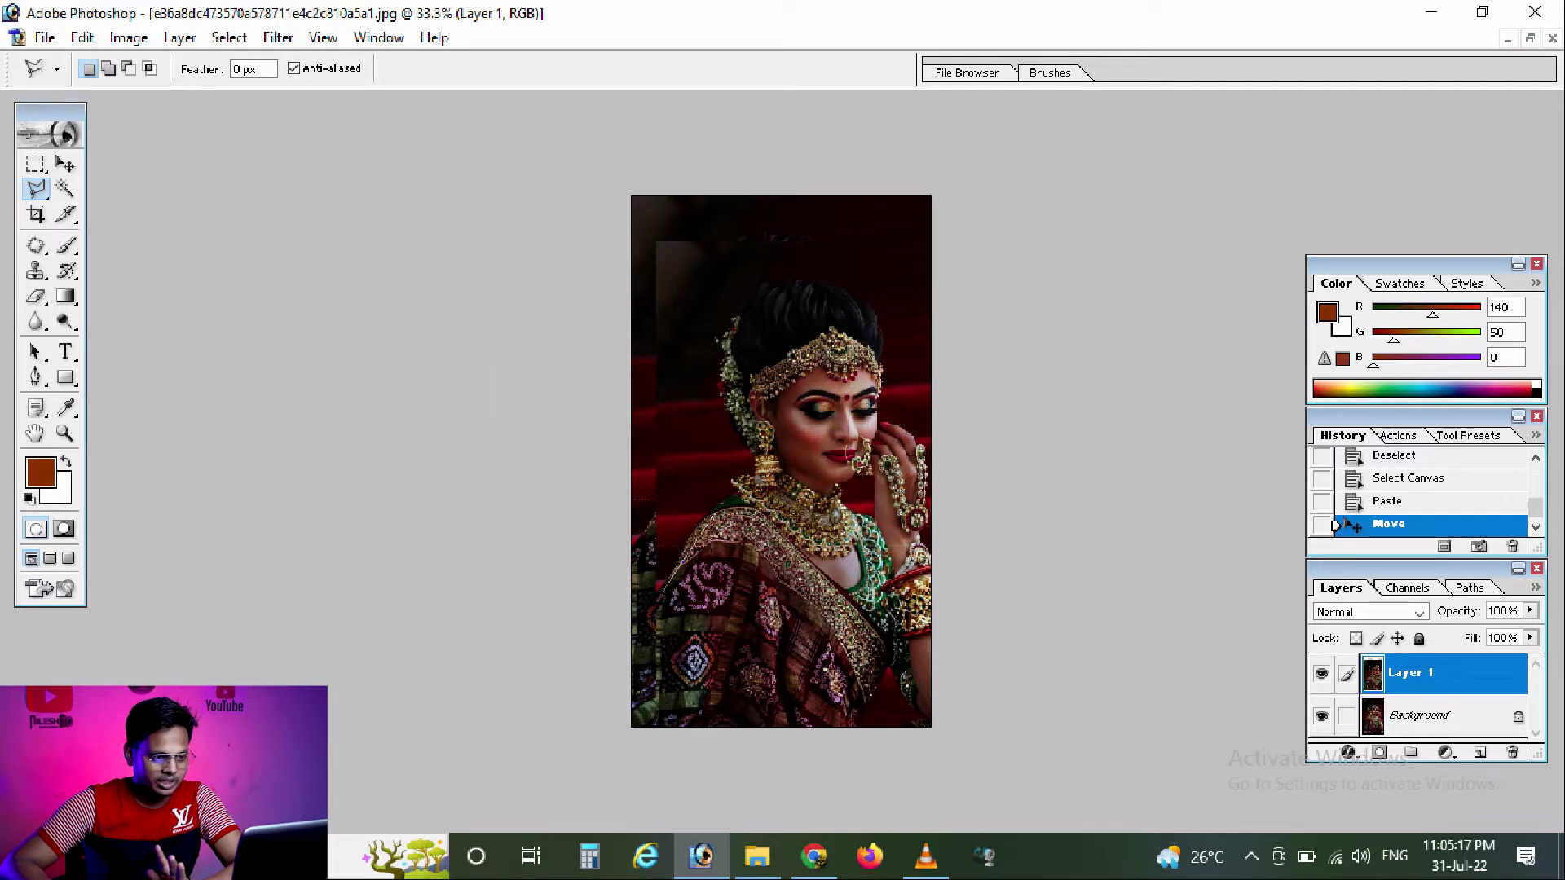
Trace the bride's head and shoulders with the Polygonal Lasso and paste them as Layer 2.
{"action": "left_click", "coordinate": [736, 404]}
{"action": "left_click", "coordinate": [725, 376]}
{"action": "left_click", "coordinate": [719, 345]}
{"action": "left_click", "coordinate": [730, 308]}
{"action": "left_click", "coordinate": [774, 281]}
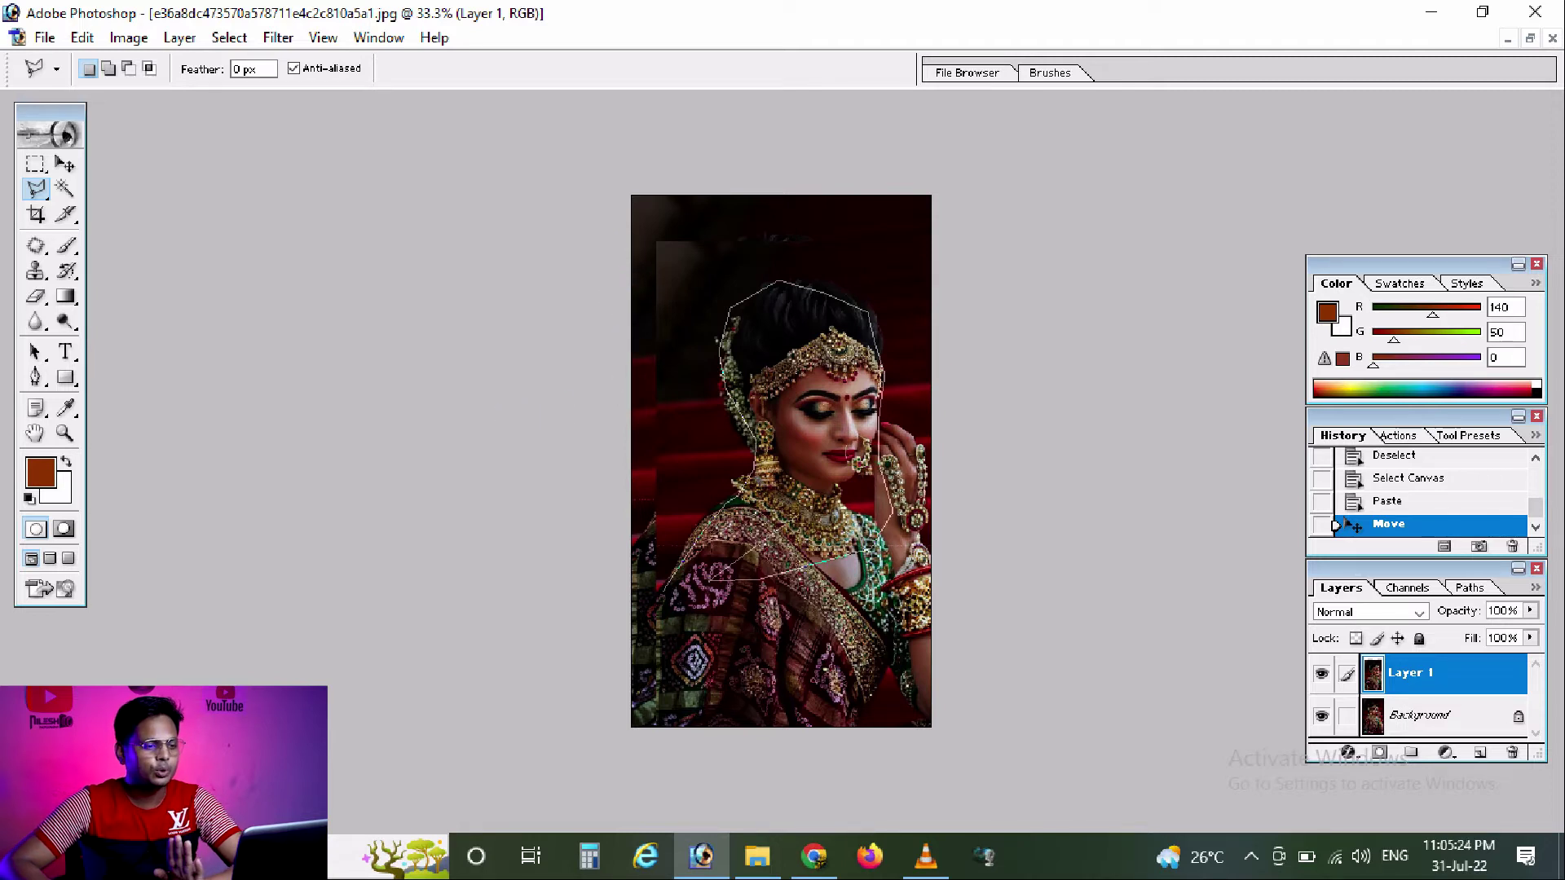
{"action": "key", "text": "Return"}
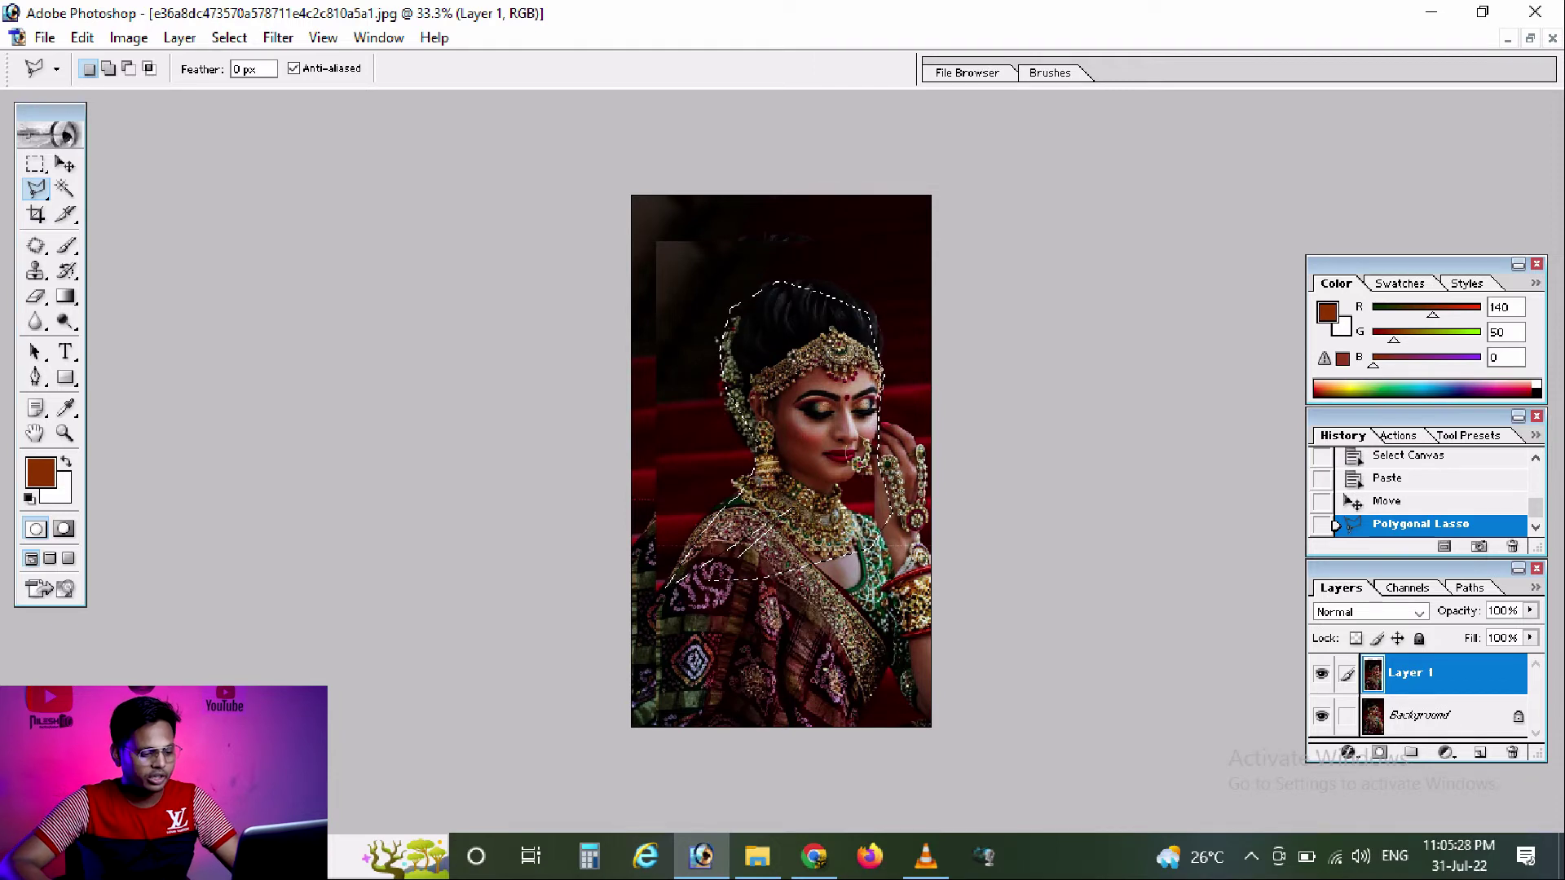
{"action": "key", "text": "ctrl+c"}
{"action": "key", "text": "ctrl+v"}
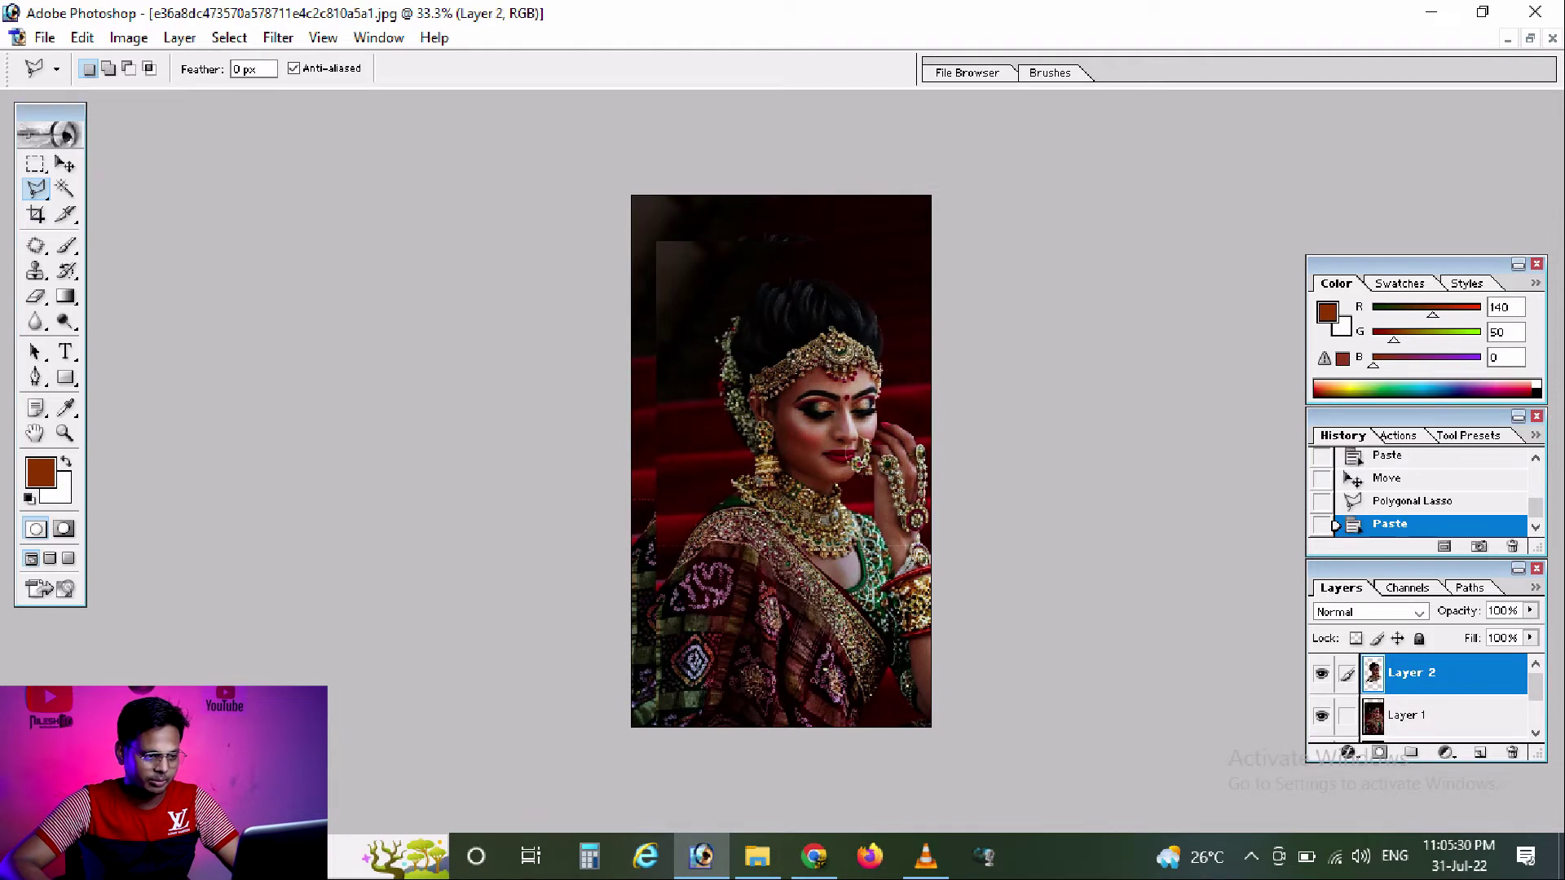
Drag the Layer 2 cut-out down-left, then right, and undo the last move.
{"action": "key", "text": "v"}
{"action": "left_click_drag", "start_coordinate": [587, 313], "coordinate": [464, 379]}
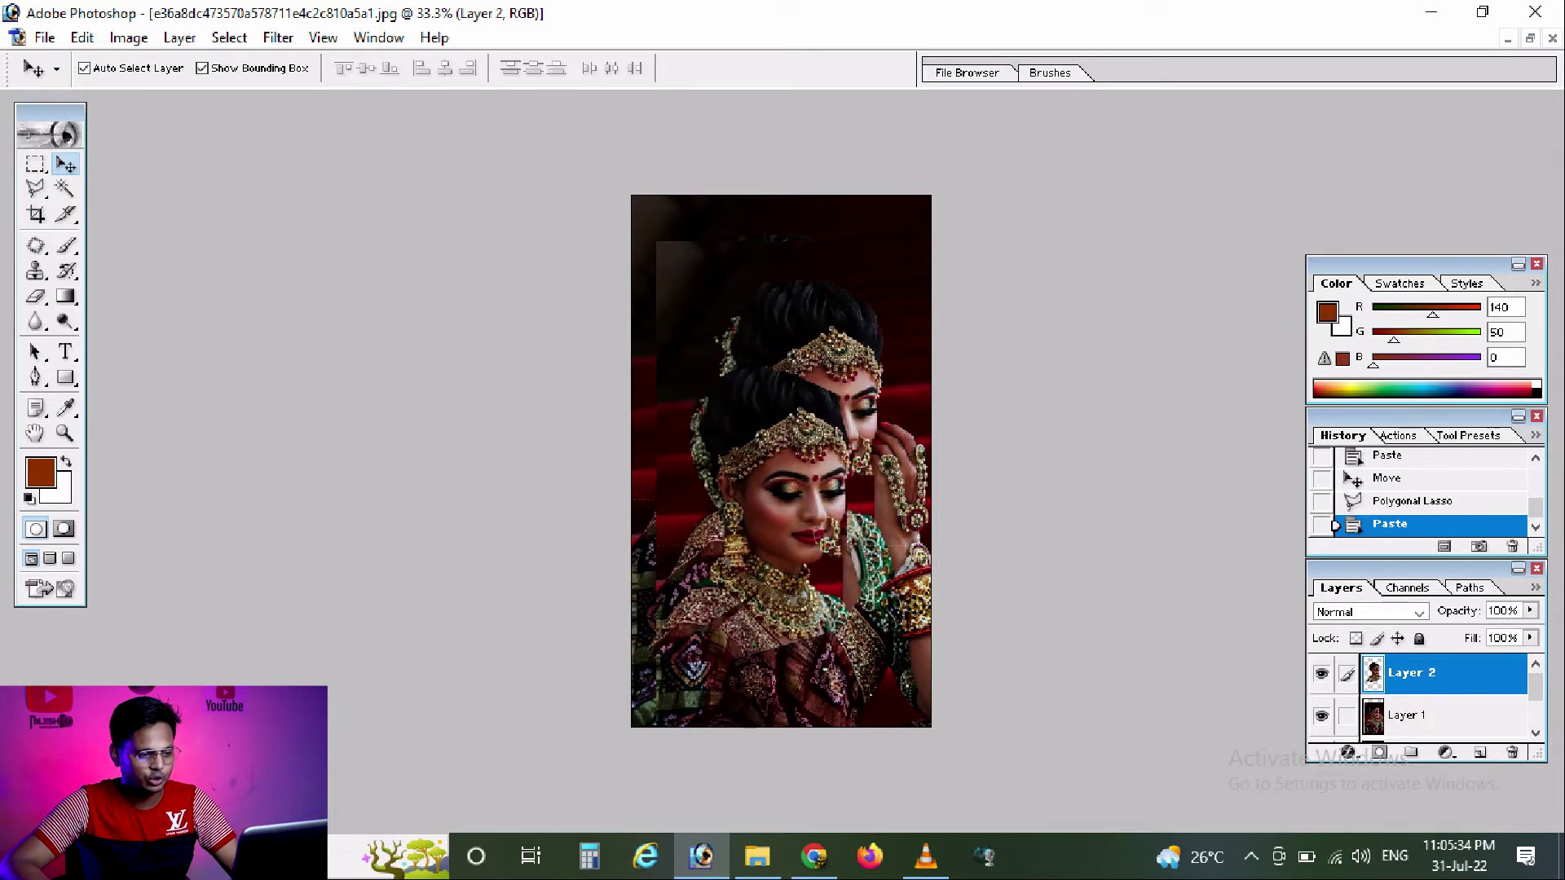
{"action": "left_click_drag", "start_coordinate": [670, 495], "coordinate": [760, 489]}
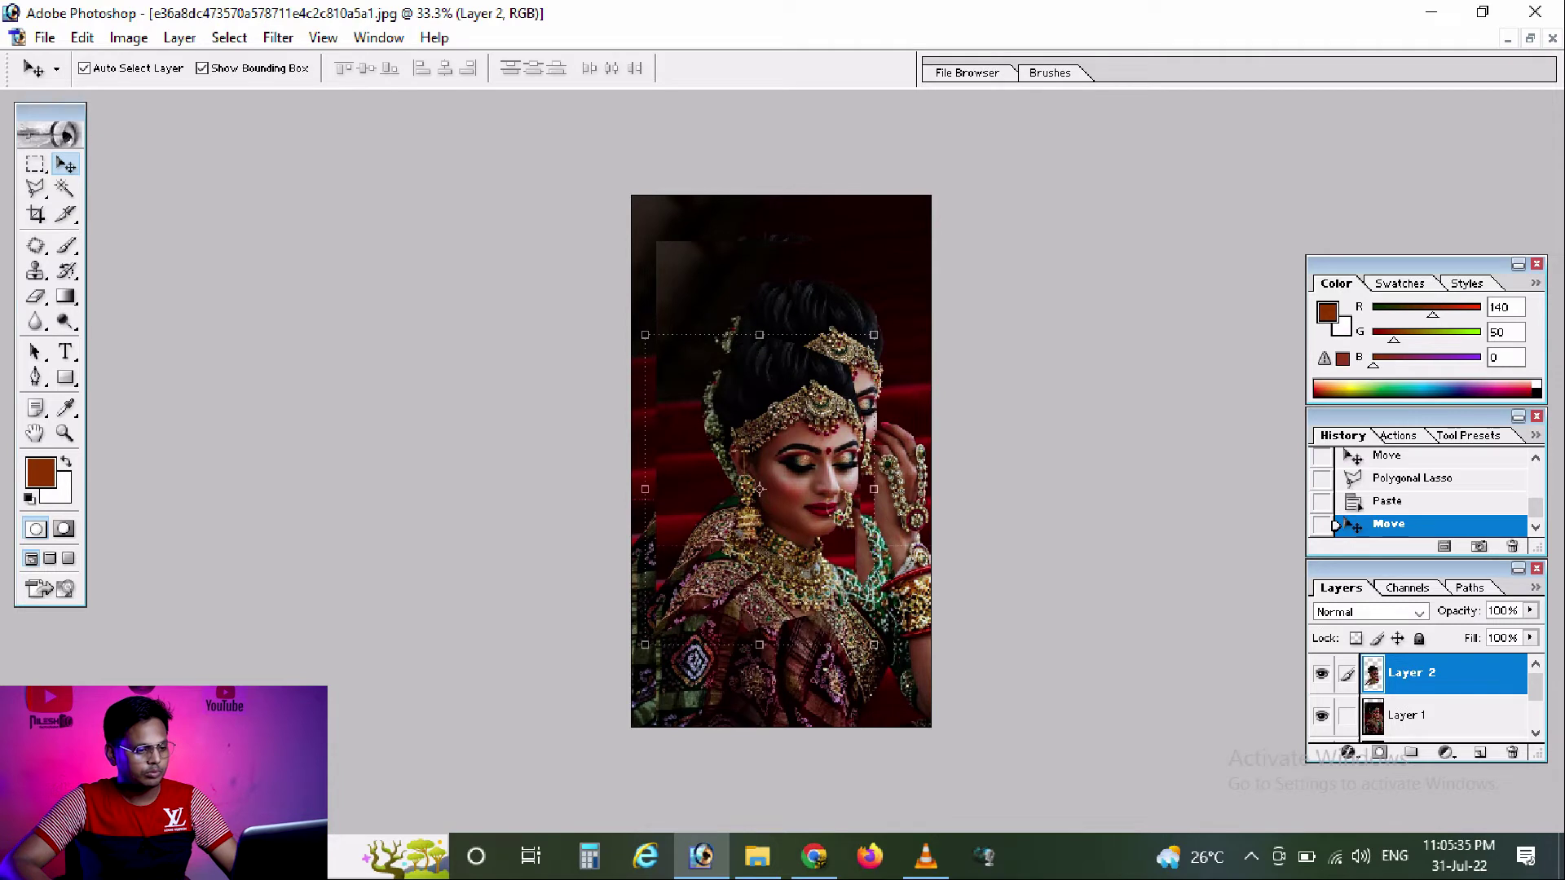
{"action": "key", "text": "ctrl+z"}
{"action": "key", "text": "w"}
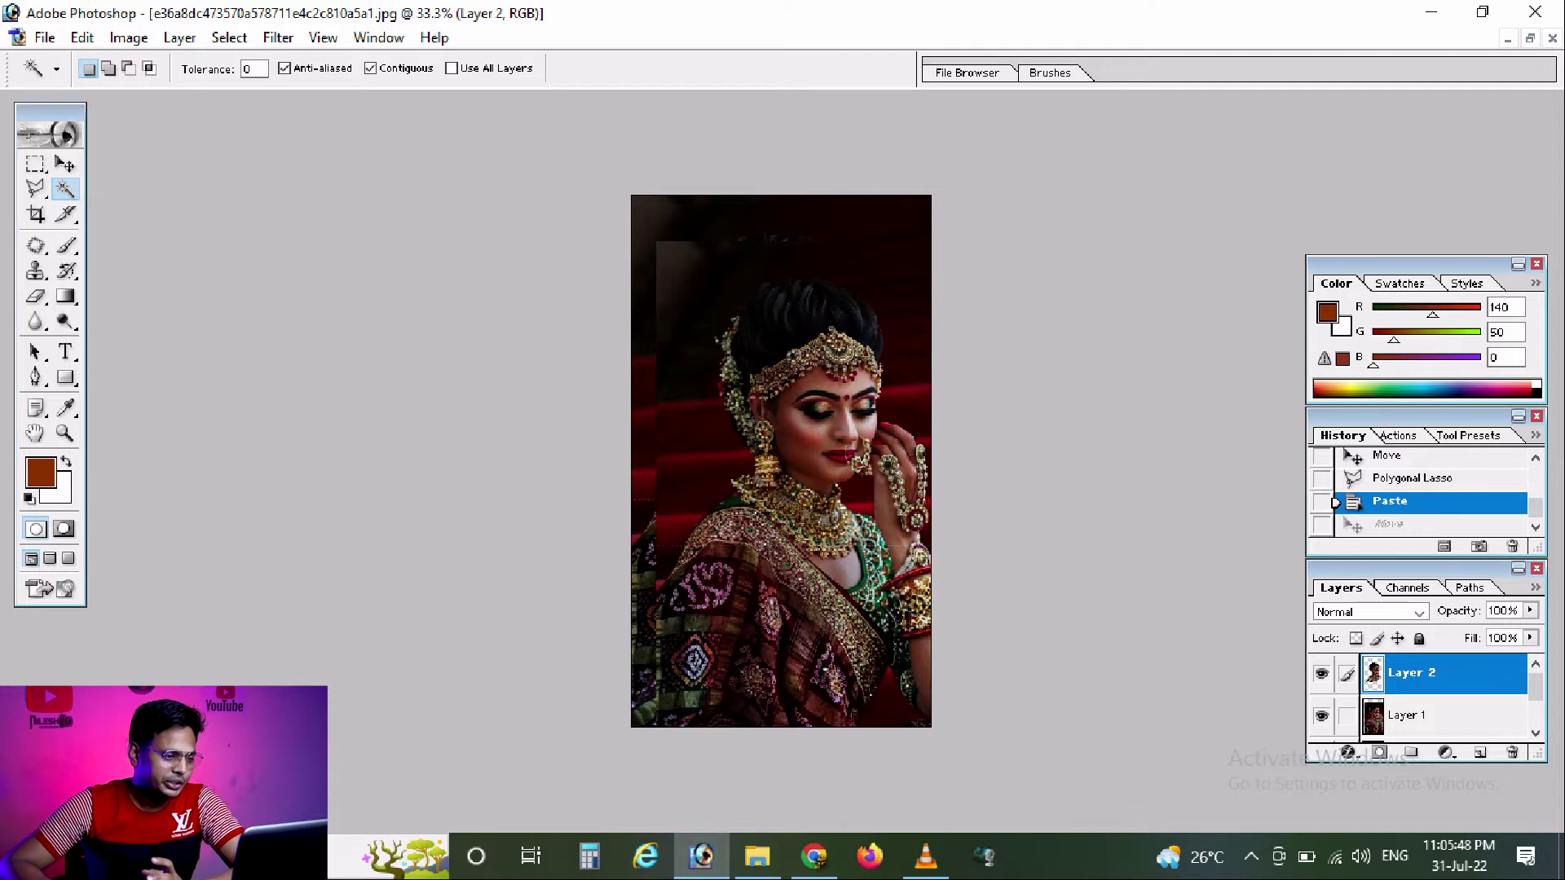
Select the transparent area around the bride on Layer 2 with the Magic Wand.
{"action": "left_click", "coordinate": [684, 229]}
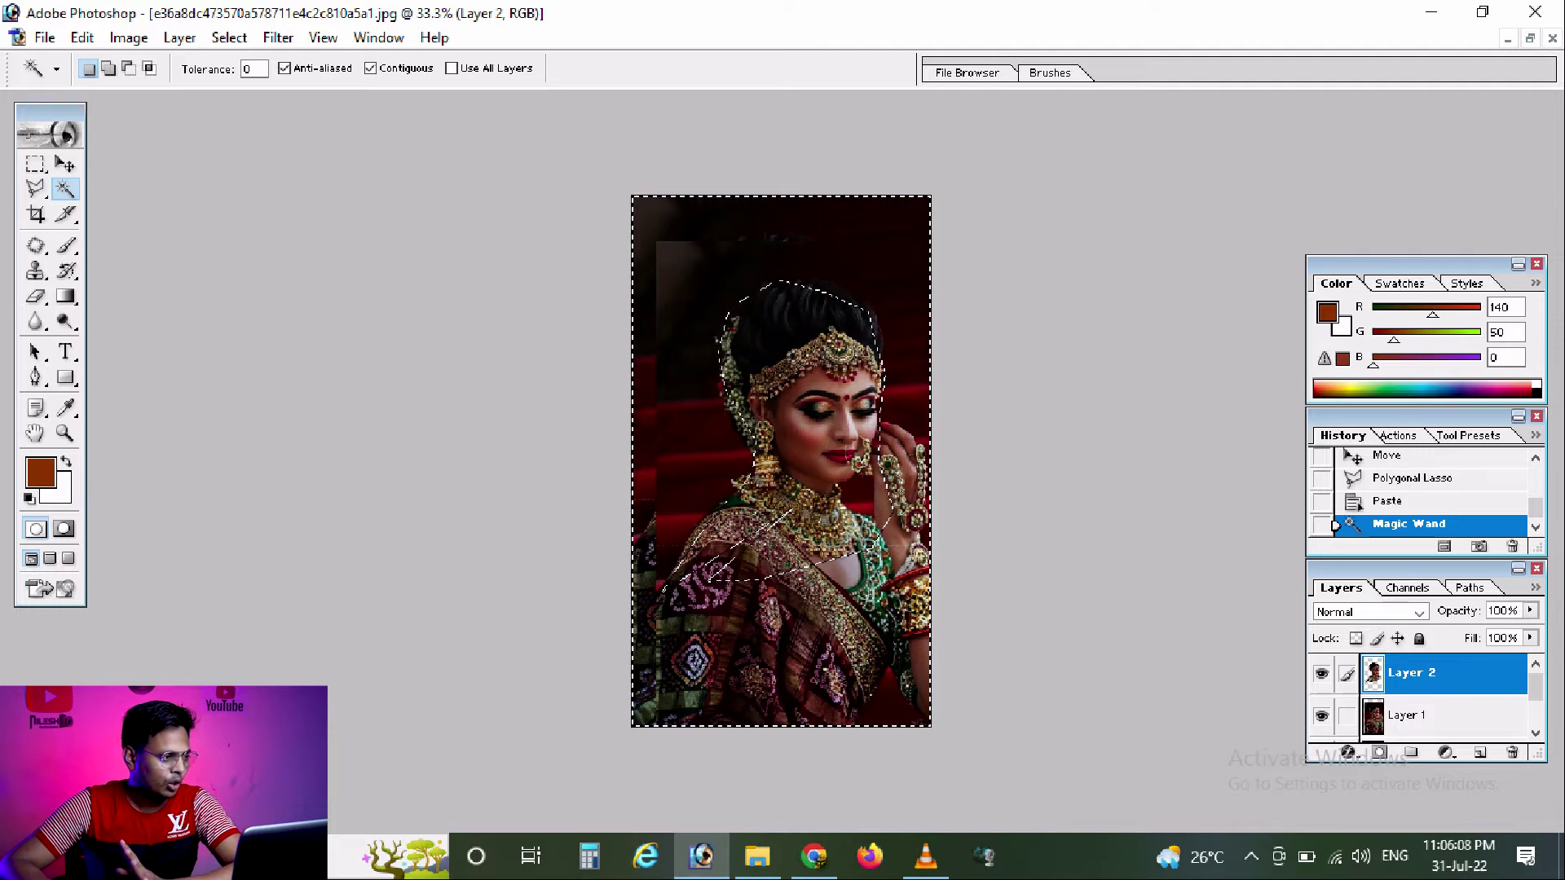
{"action": "left_click", "coordinate": [35, 216]}
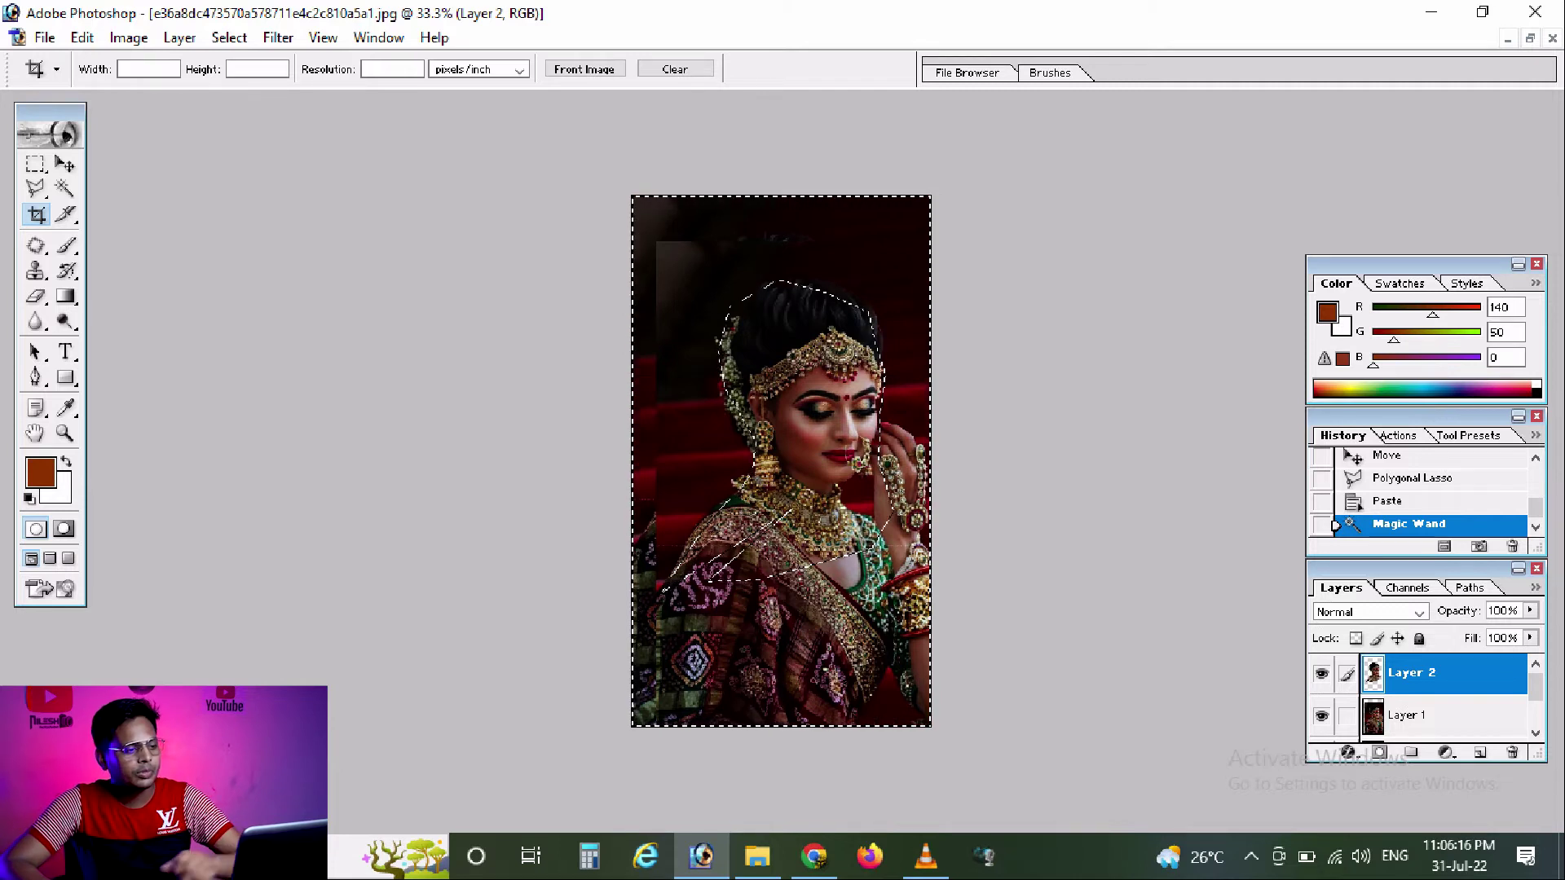
Deselect, then apply a trial 1 in by 2 in crop and undo it.
{"action": "key", "text": "ctrl+d"}
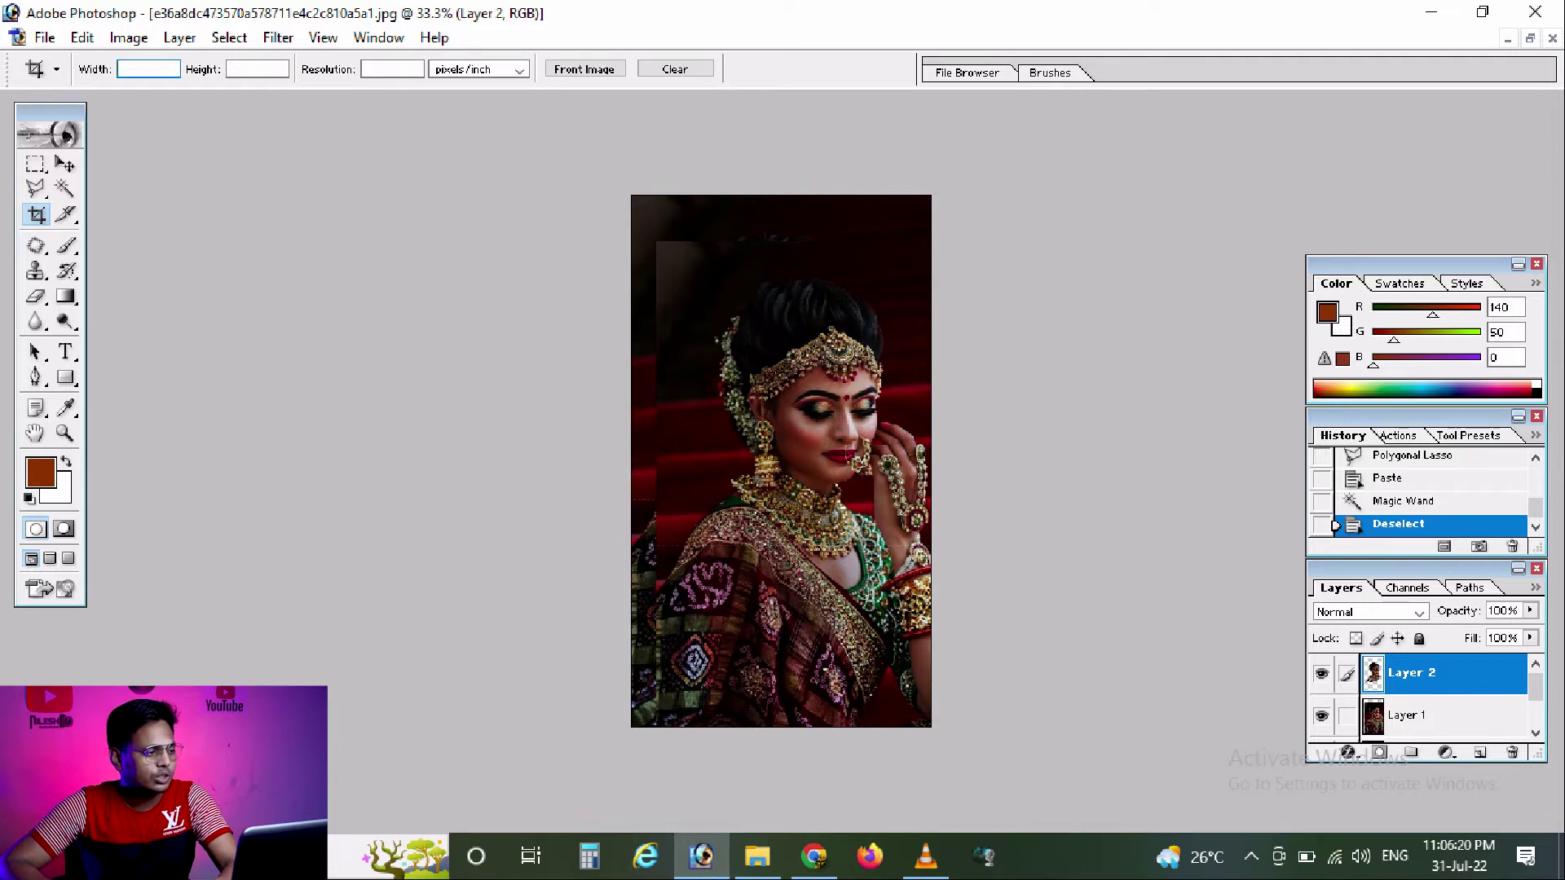
{"action": "type", "text": "1"}
{"action": "key", "text": "Tab"}
{"action": "type", "text": "2"}
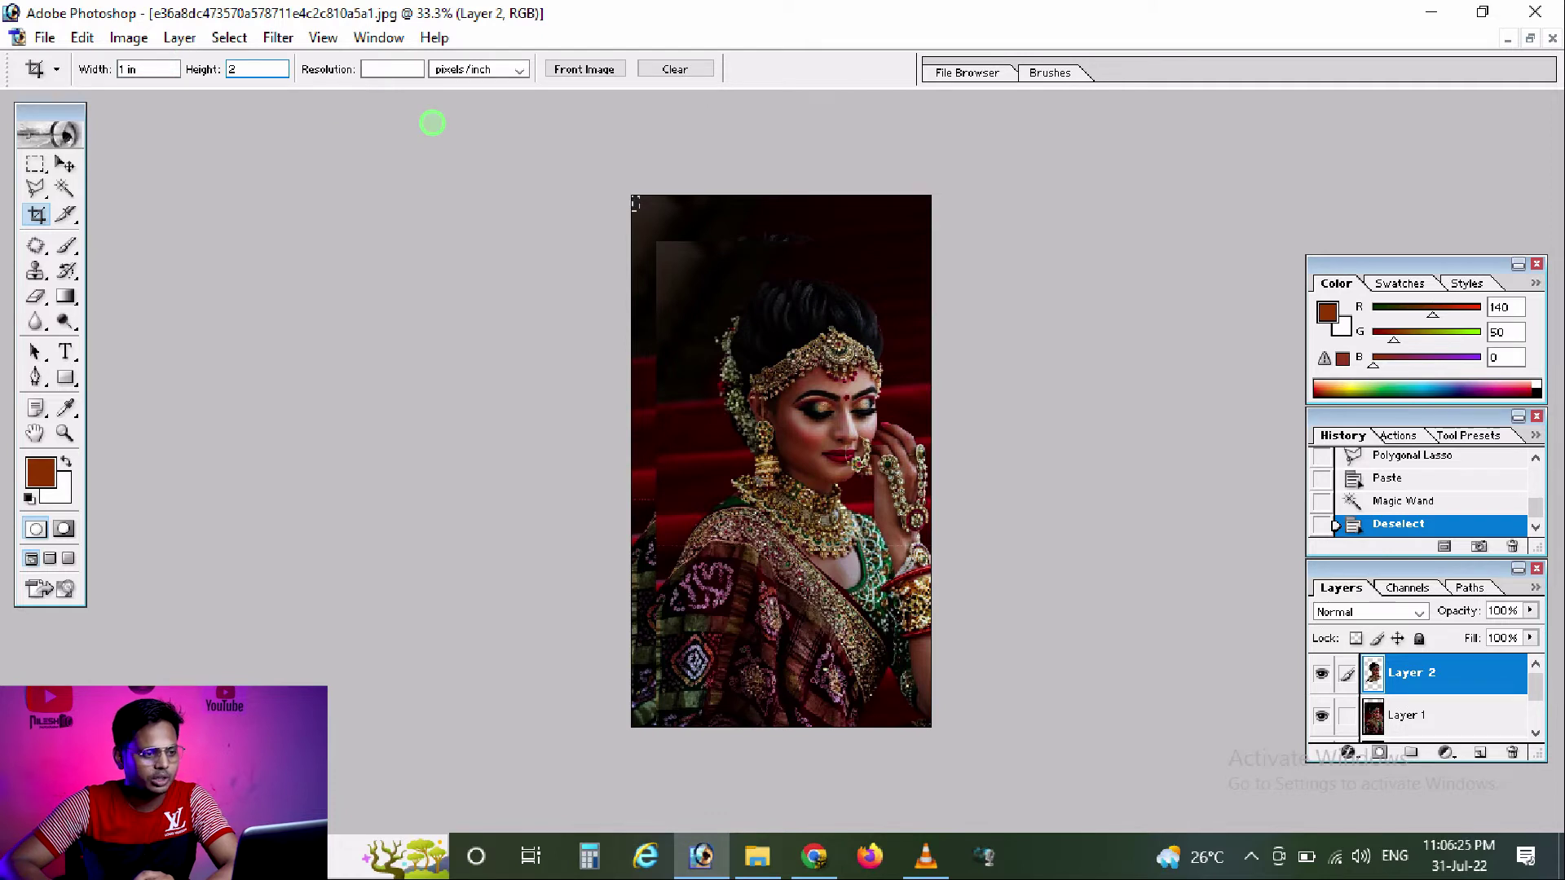
{"action": "left_click_drag", "start_coordinate": [729, 391], "coordinate": [787, 505]}
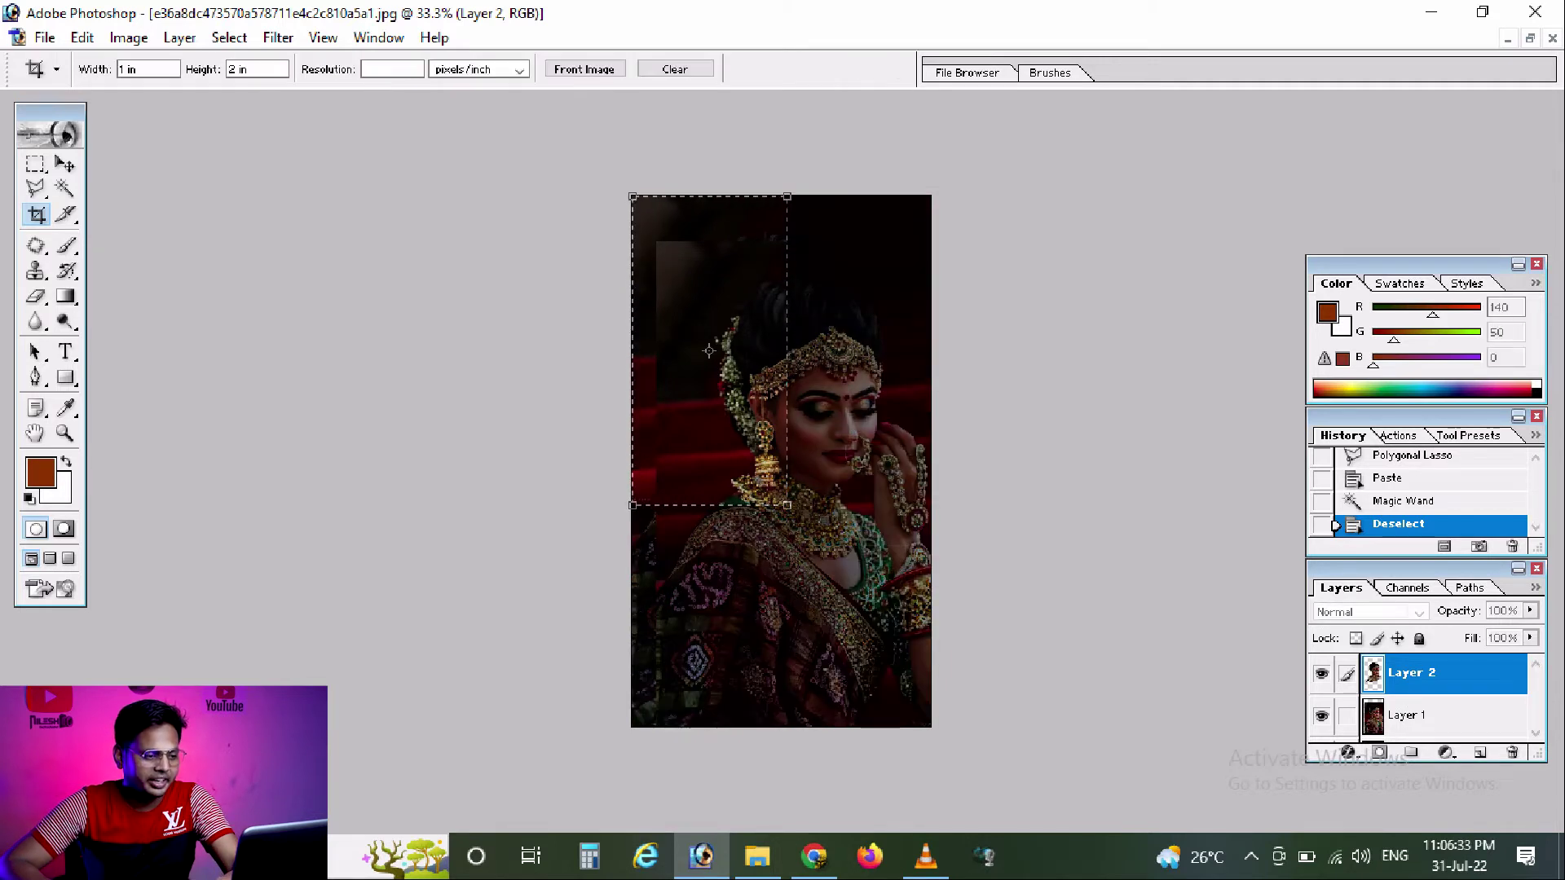
{"action": "key", "text": "Return"}
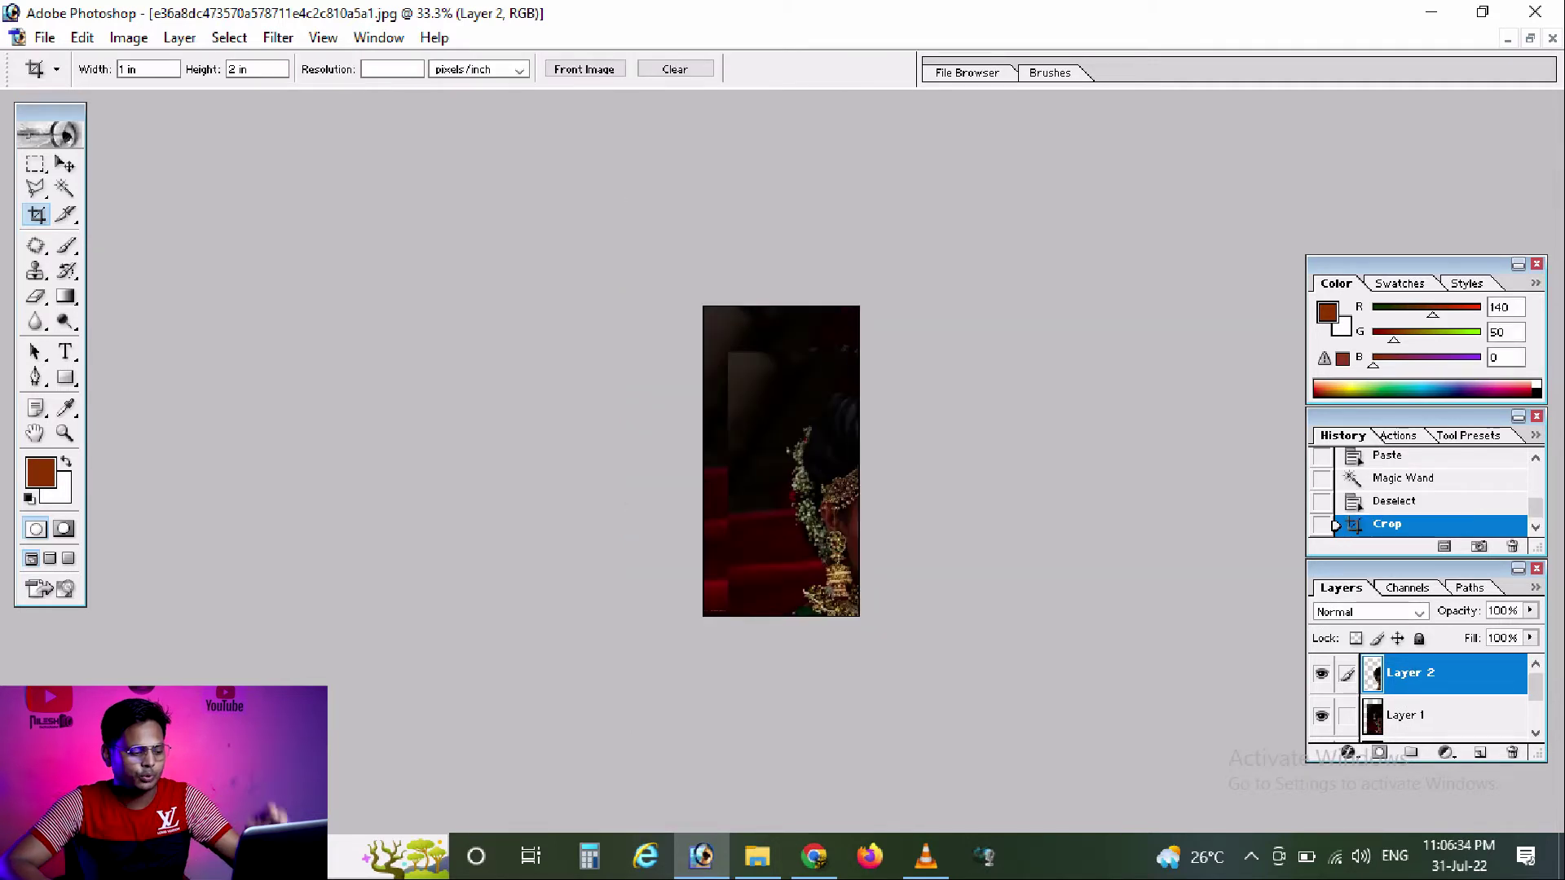
{"action": "key", "text": "ctrl+z"}
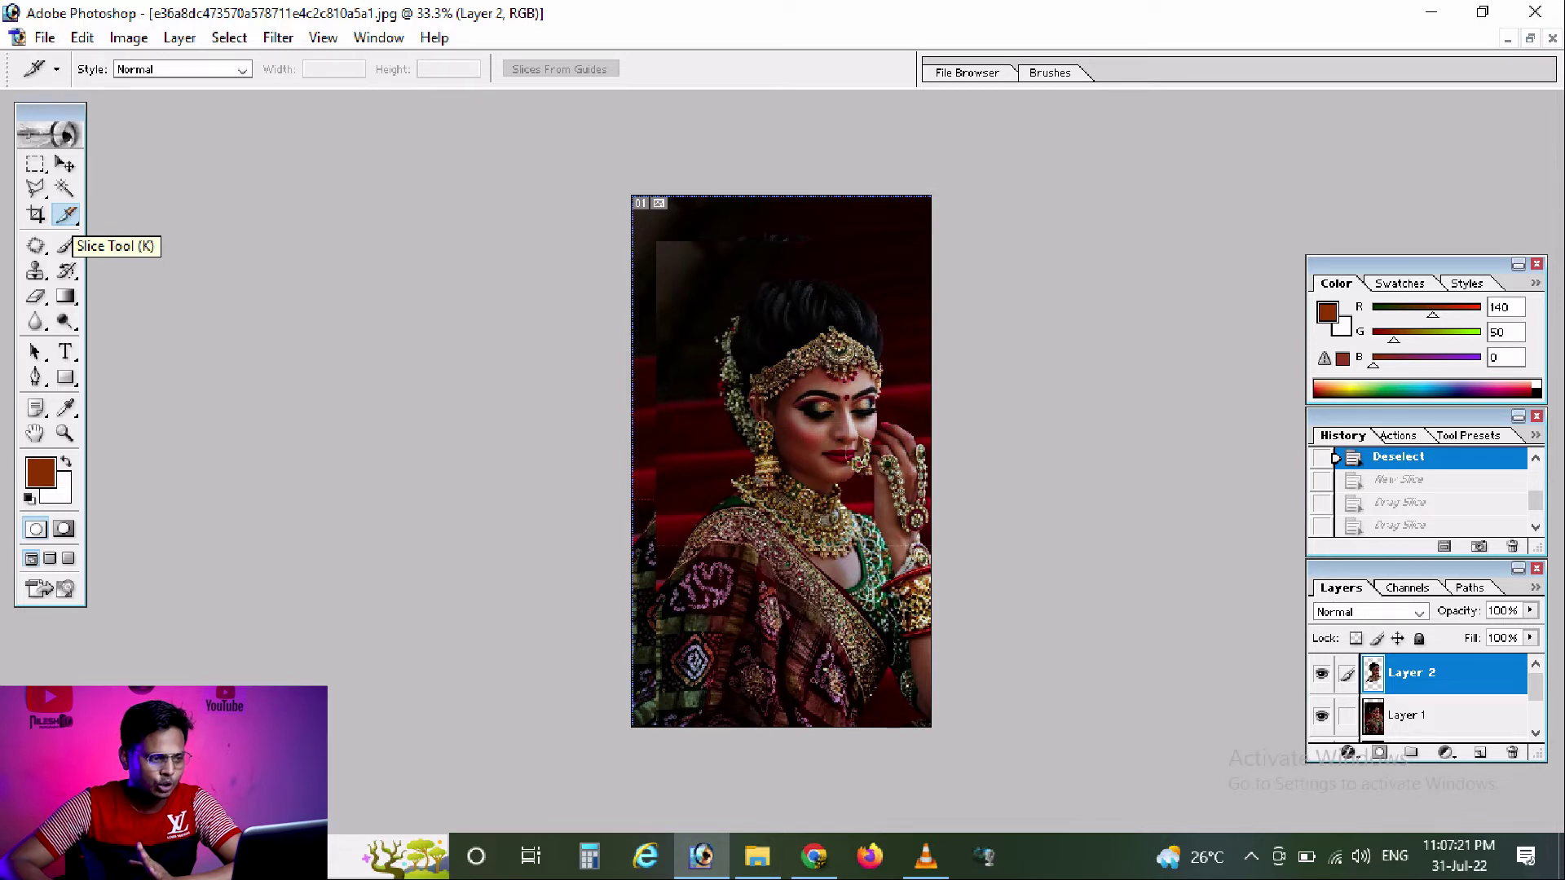
Draw and narrow a trial slice, undo it, then zoom to 167% on the face and jewellery.
{"action": "mouse_move", "coordinate": [663, 196]}
{"action": "left_mouse_down"}
{"action": "mouse_move", "coordinate": [903, 657]}
{"action": "mouse_move", "coordinate": [932, 729]}
{"action": "mouse_move", "coordinate": [894, 740]}
{"action": "left_mouse_up"}
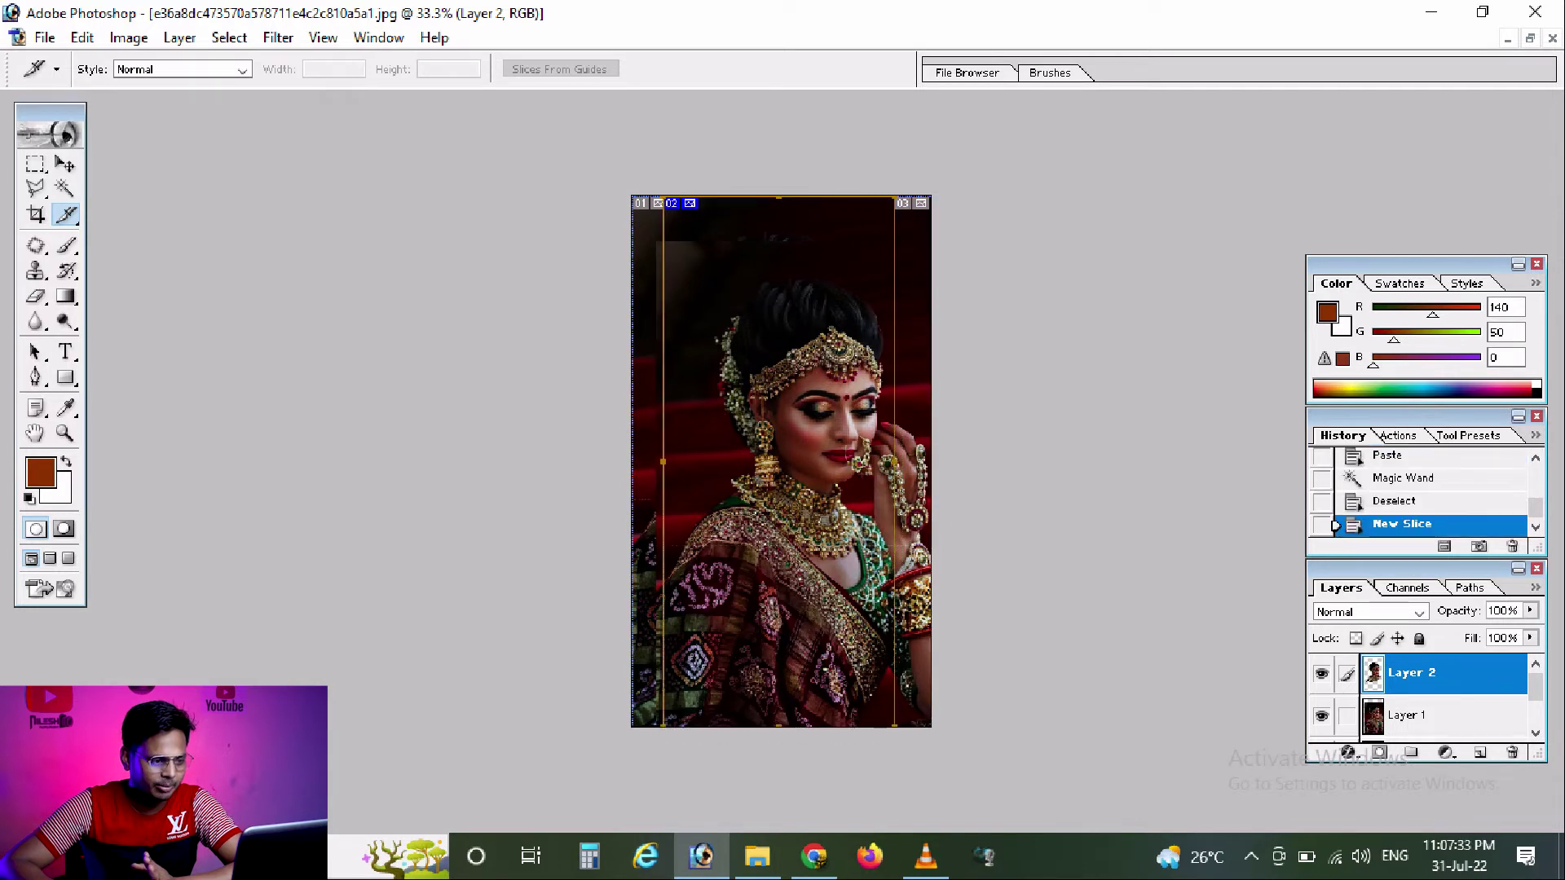
{"action": "left_click_drag", "start_coordinate": [894, 408], "coordinate": [797, 408]}
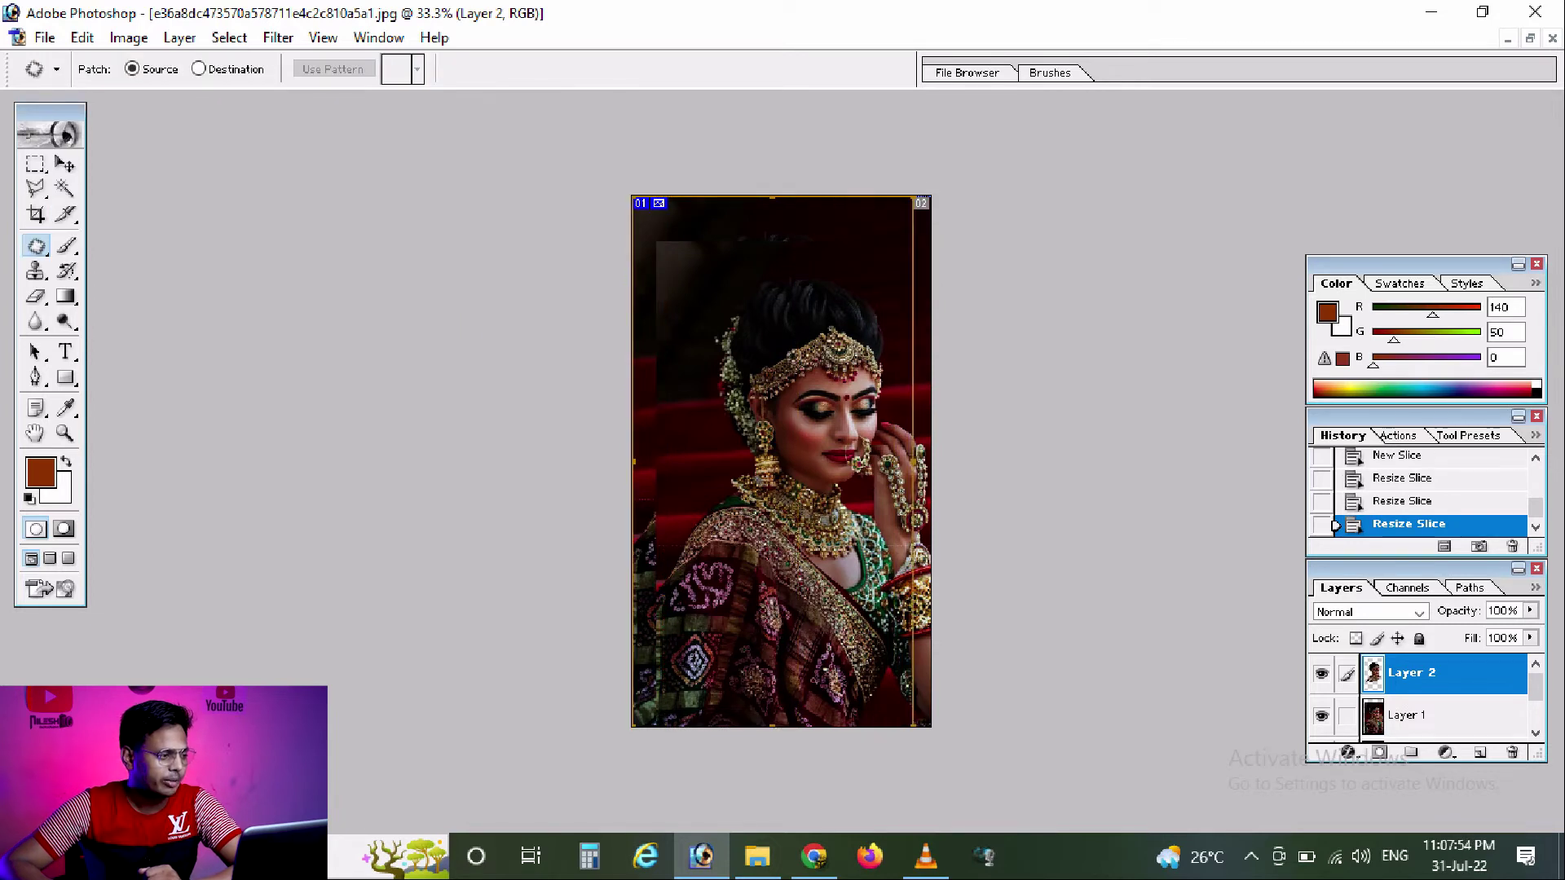
{"action": "key", "text": "ctrl+alt+z"}
{"action": "key", "text": "ctrl+alt+z"}
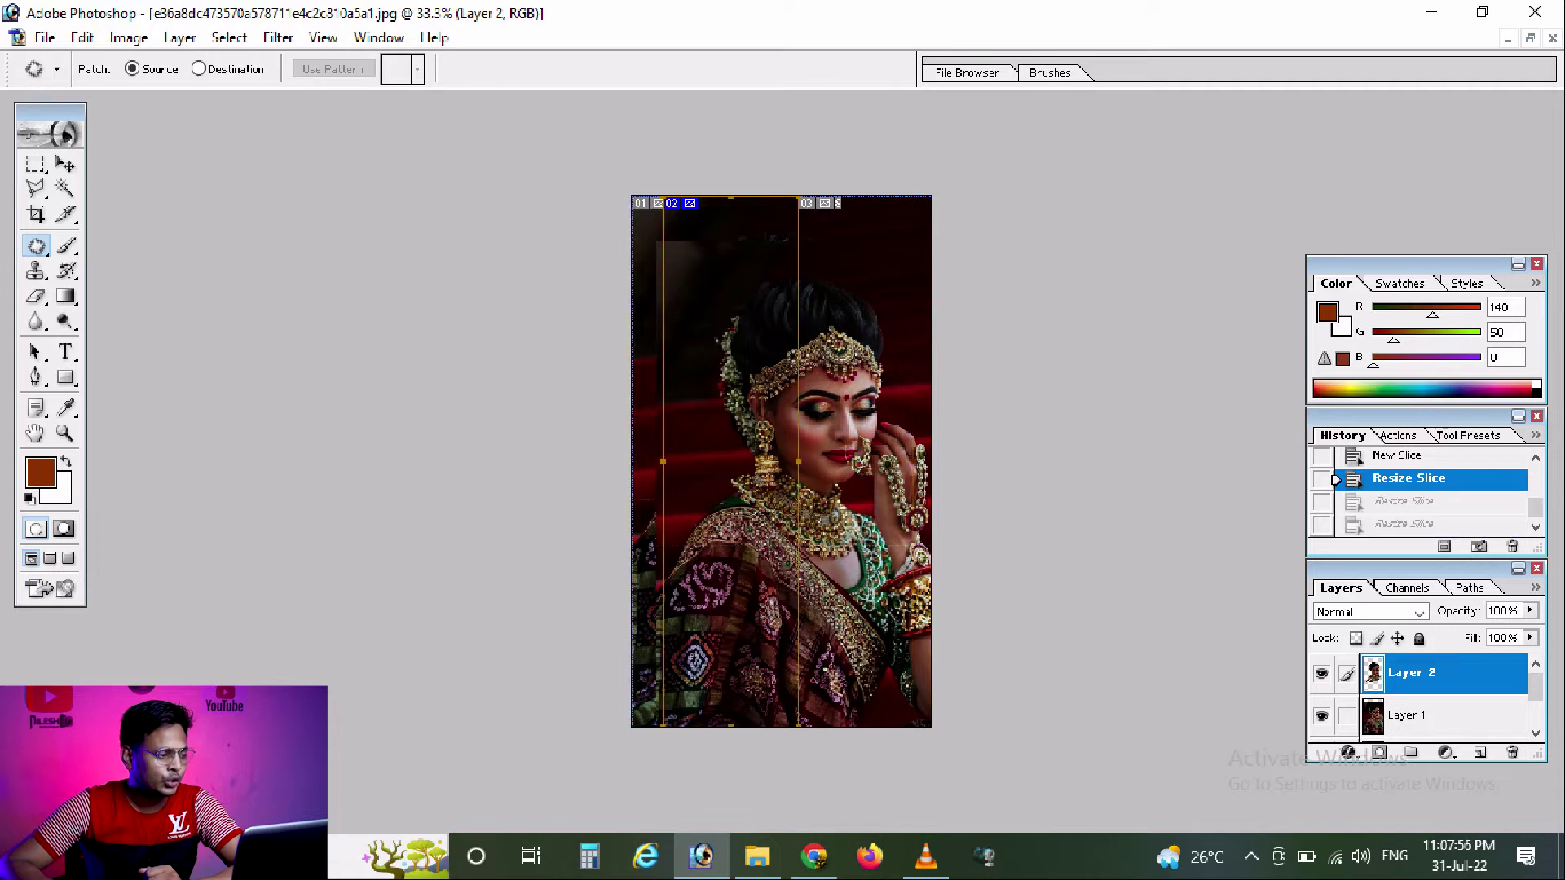
{"action": "key", "text": "ctrl+alt+z"}
{"action": "key", "text": "ctrl+alt+z"}
{"action": "left_click_drag", "start_coordinate": [653, 376], "coordinate": [929, 526]}
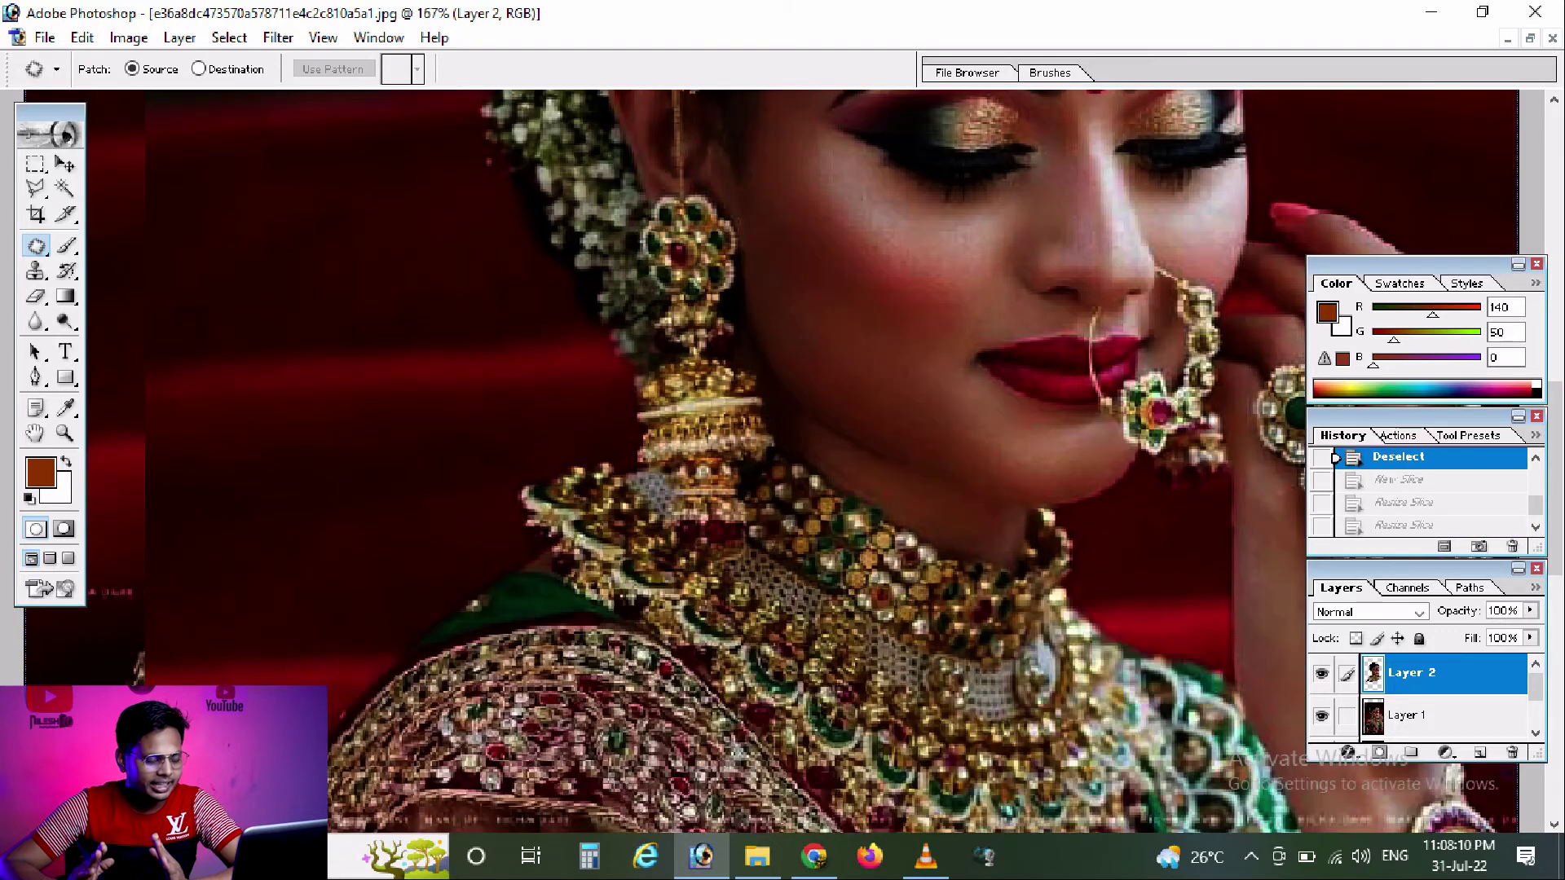
Patch the cheek below the eye with nearby skin and clear the patch selection.
{"action": "left_click_drag", "start_coordinate": [905, 251], "coordinate": [874, 316]}
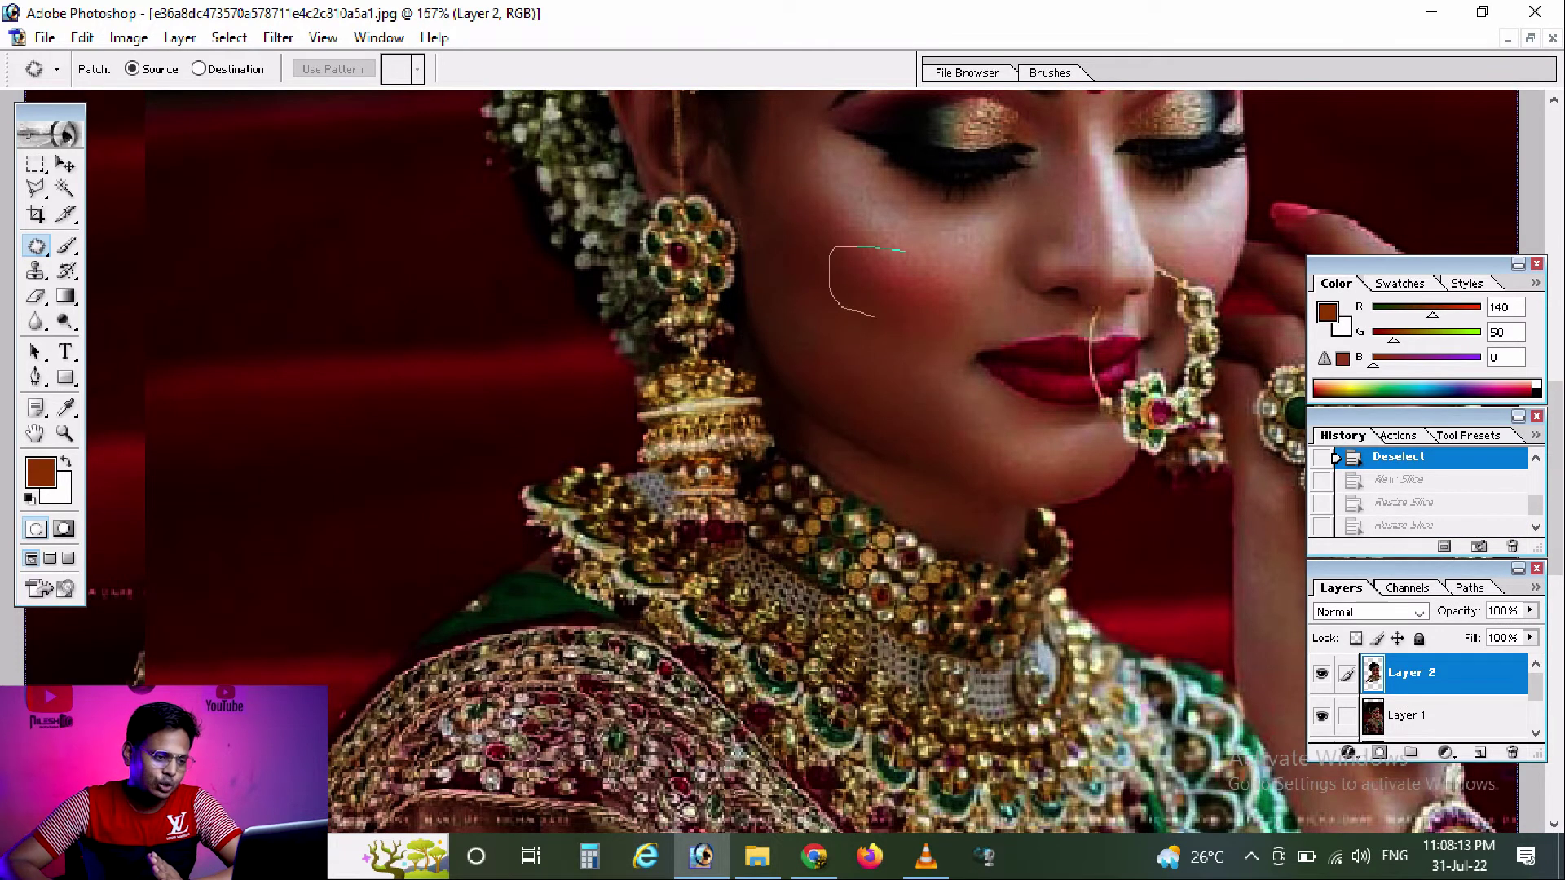
{"action": "left_click_drag", "start_coordinate": [917, 242], "coordinate": [906, 249]}
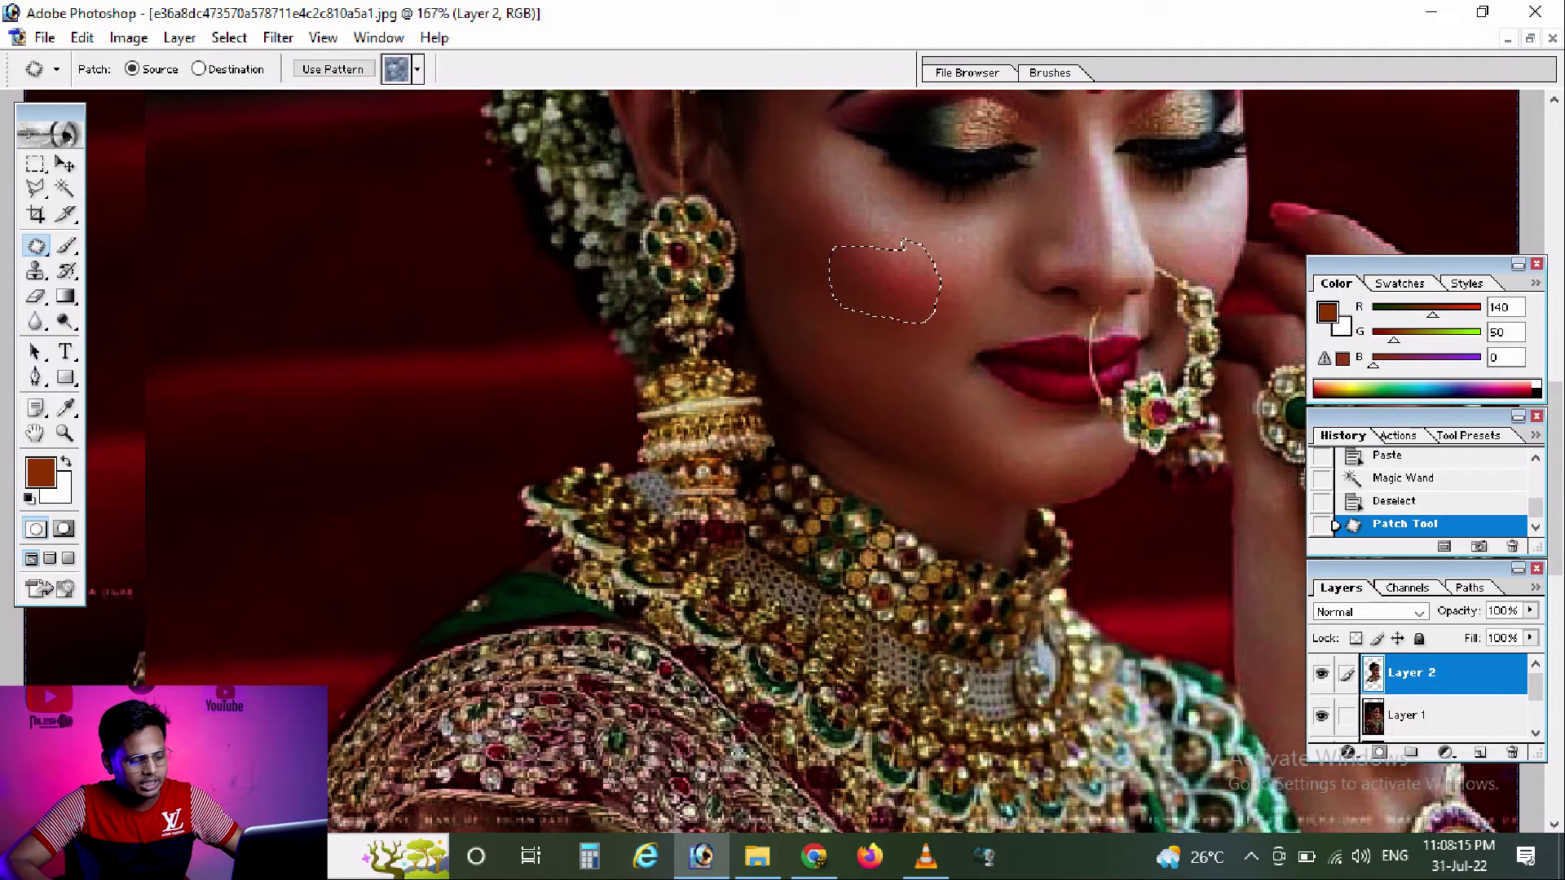
{"action": "left_click_drag", "start_coordinate": [897, 310], "coordinate": [897, 345]}
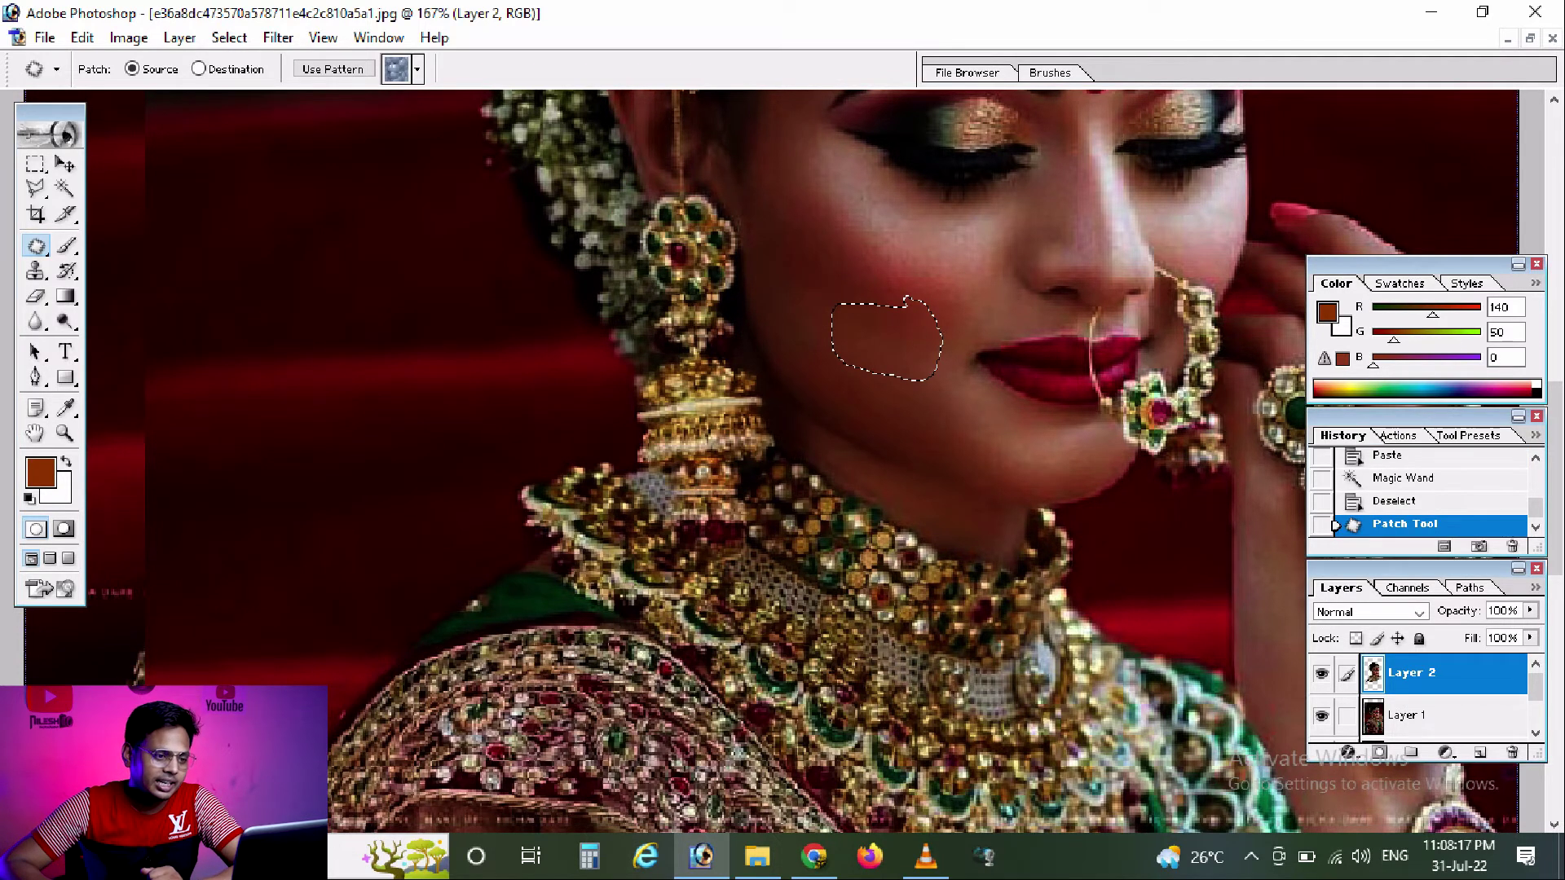
{"action": "left_click_drag", "start_coordinate": [907, 281], "coordinate": [905, 243]}
{"action": "left_click", "coordinate": [687, 219]}
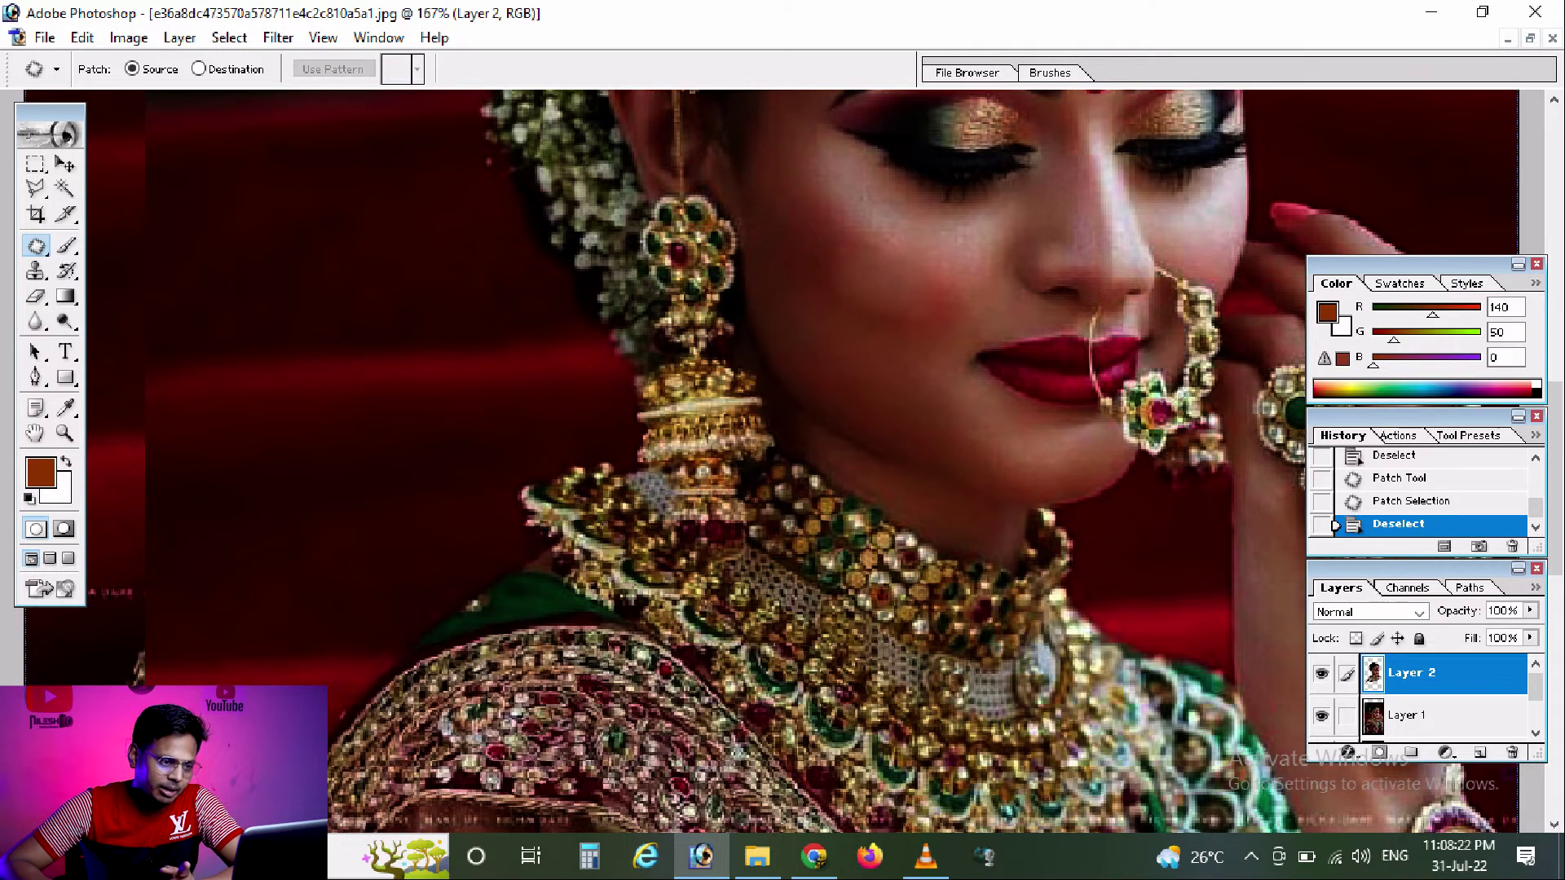
Try two more cheek patches, then undo them and clear the leftover selection.
{"action": "mouse_move", "coordinate": [929, 279]}
{"action": "left_mouse_down"}
{"action": "mouse_move", "coordinate": [977, 262]}
{"action": "mouse_move", "coordinate": [983, 277]}
{"action": "mouse_move", "coordinate": [957, 297]}
{"action": "left_mouse_up"}
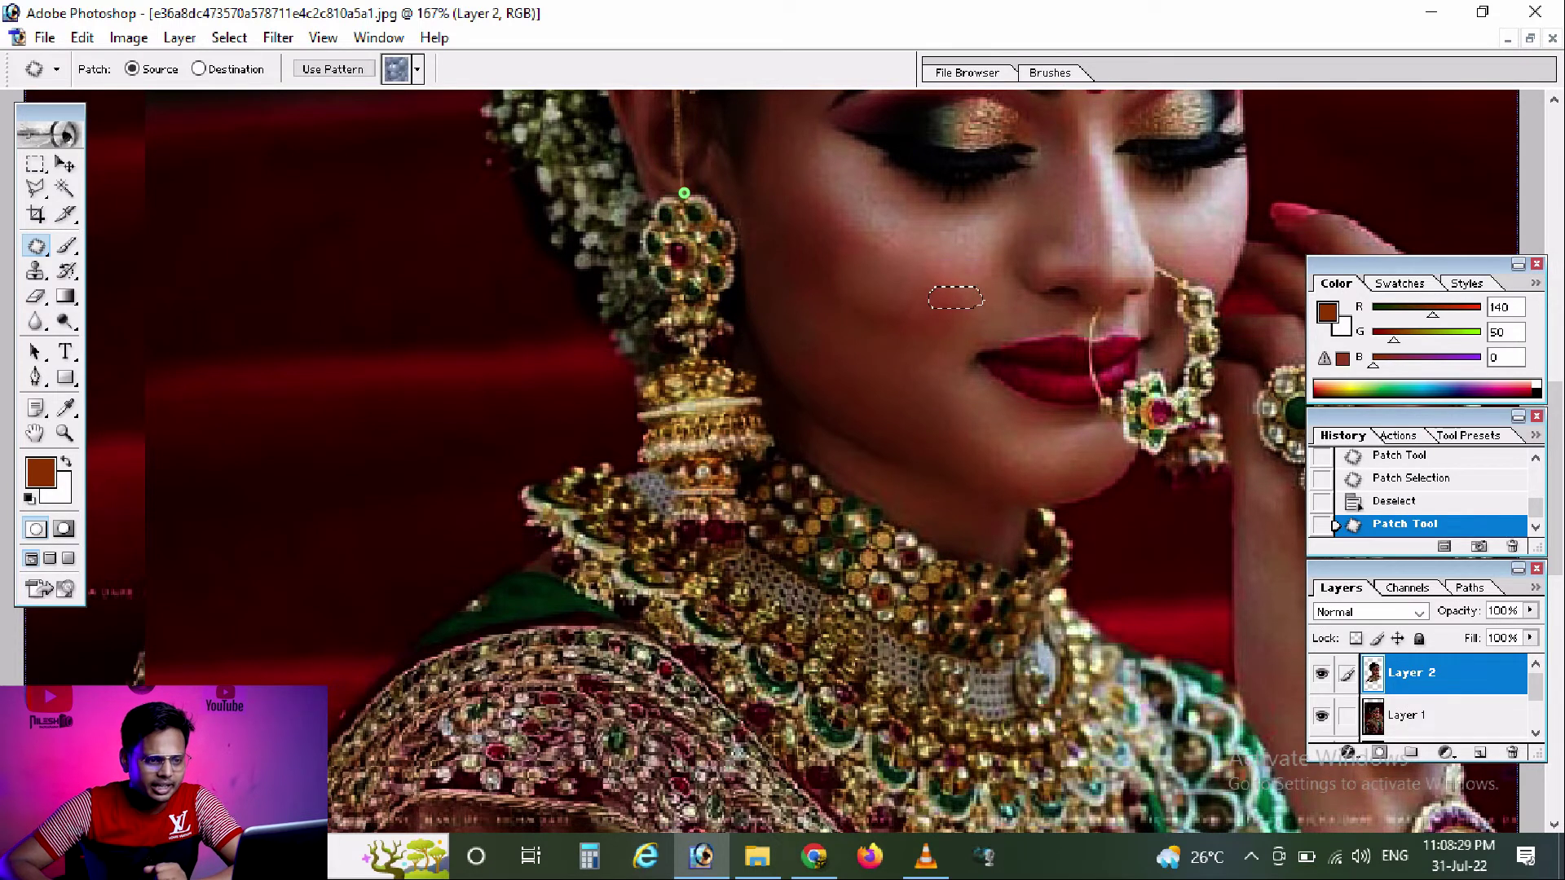
{"action": "left_click_drag", "start_coordinate": [913, 220], "coordinate": [823, 238]}
{"action": "key", "text": "ctrl+d"}
{"action": "left_click_drag", "start_coordinate": [929, 228], "coordinate": [938, 326]}
{"action": "key", "text": "ctrl+alt+z"}
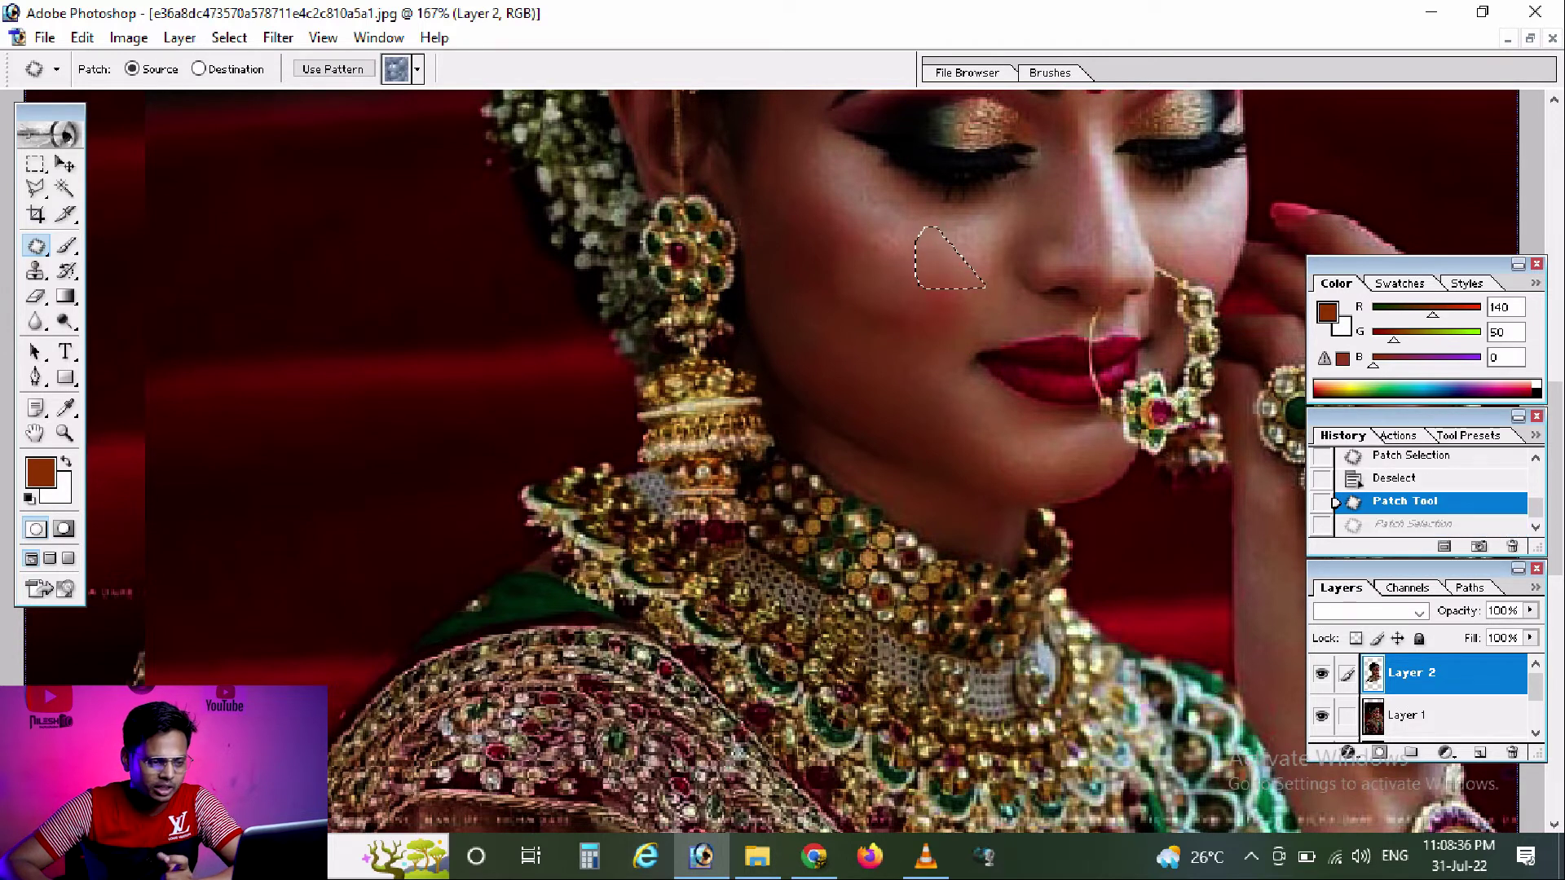
{"action": "key", "text": "ctrl+alt+z"}
{"action": "key", "text": "ctrl+alt+z"}
{"action": "key", "text": "ctrl+alt+z"}
{"action": "key", "text": "ctrl+alt+z"}
{"action": "key", "text": "ctrl+alt+z"}
{"action": "key", "text": "ctrl+alt+z"}
{"action": "key", "text": "ctrl+alt+z"}
{"action": "key", "text": "ctrl+alt+z"}
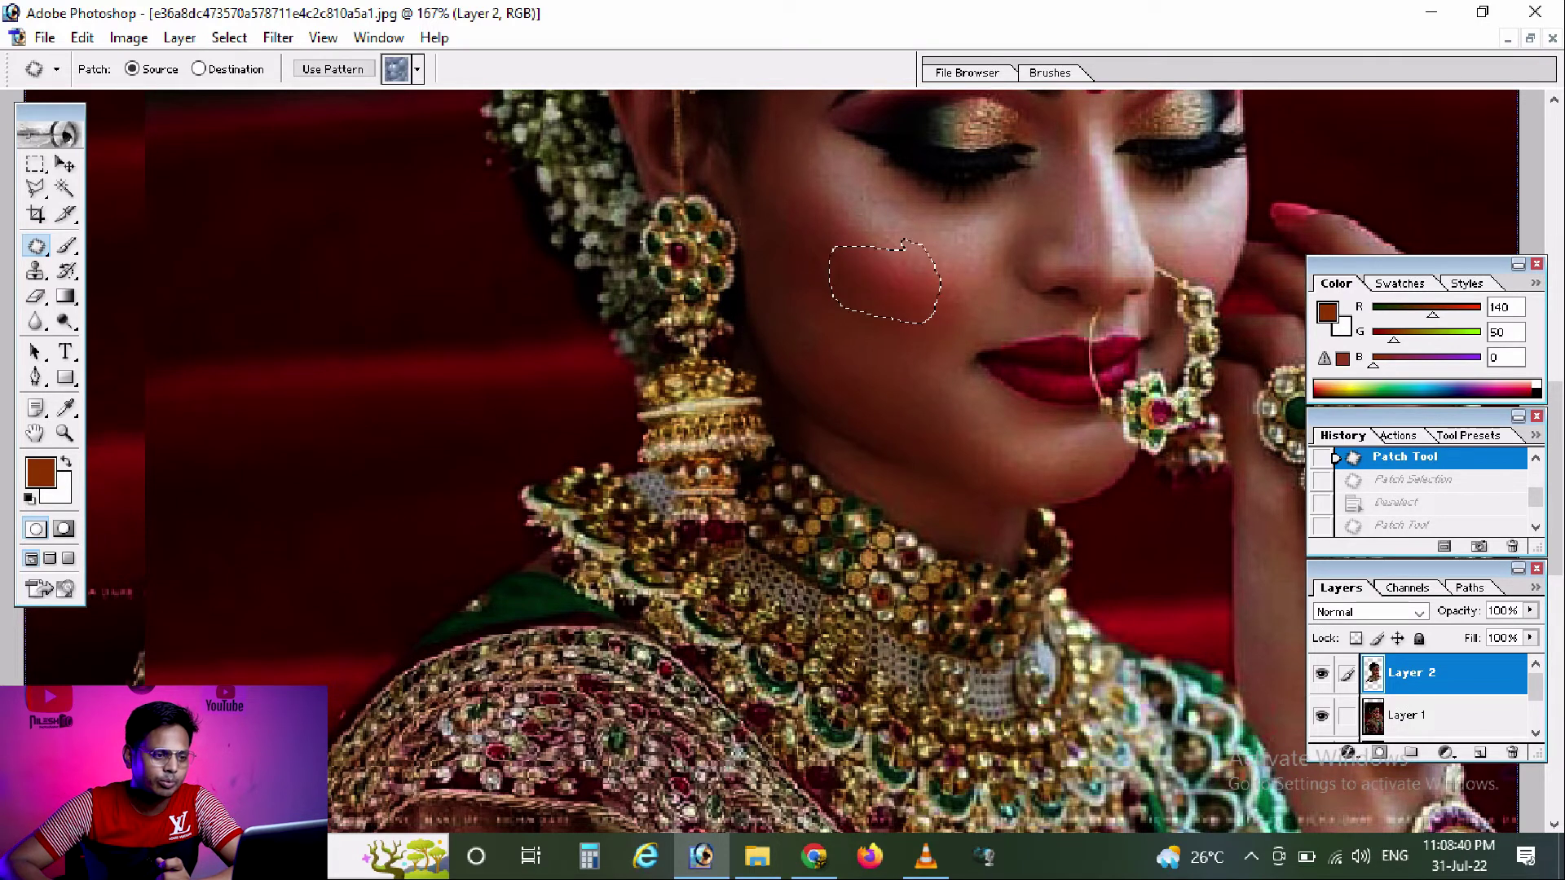
{"action": "key", "text": "ctrl+d"}
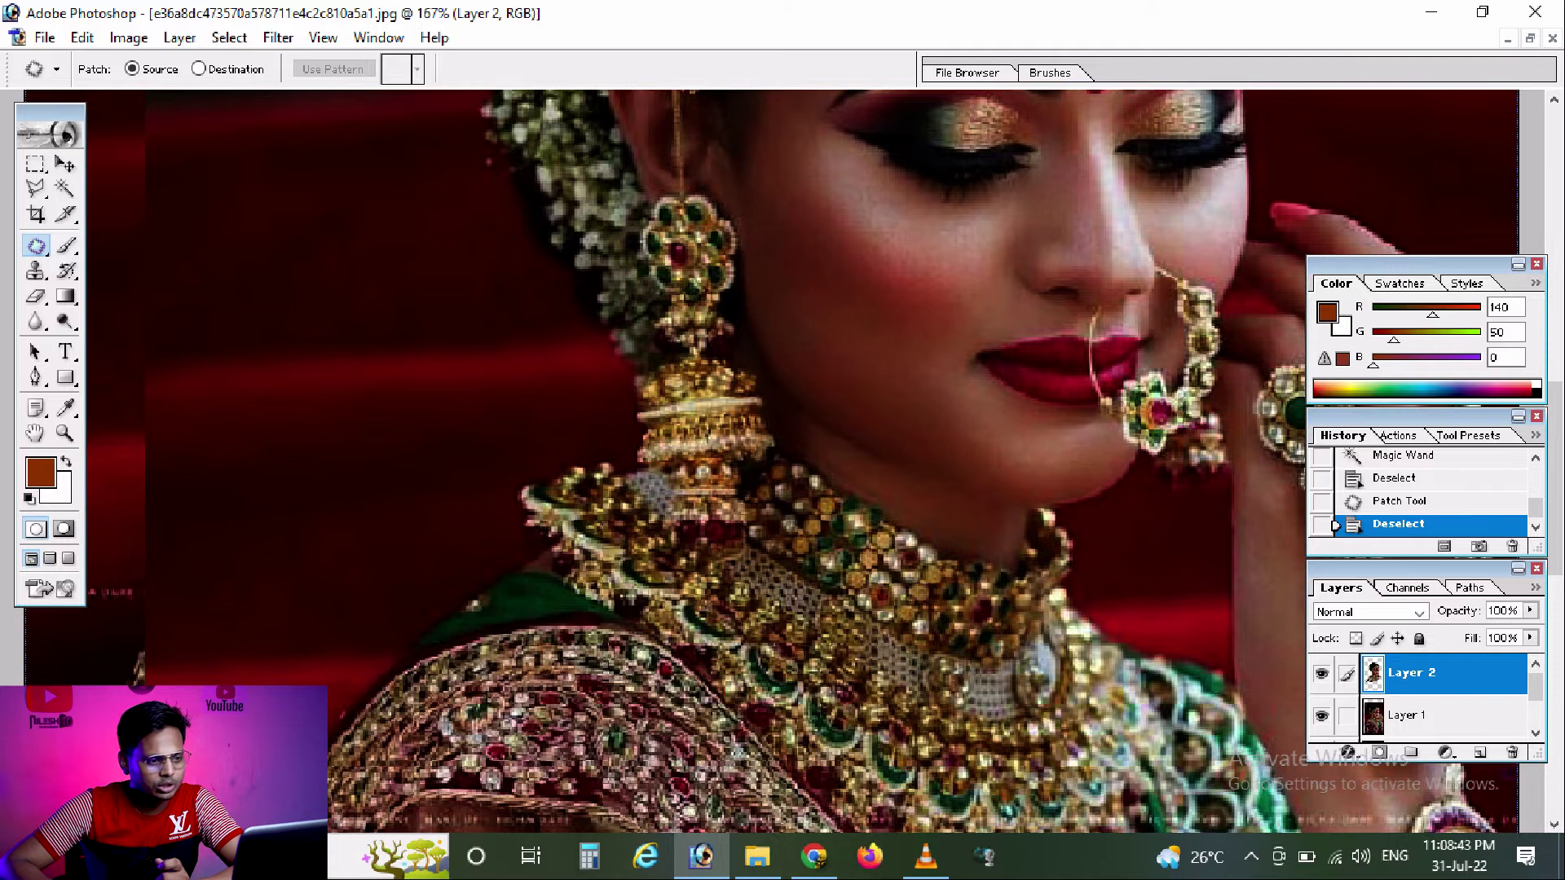
{"action": "right_click", "coordinate": [35, 245]}
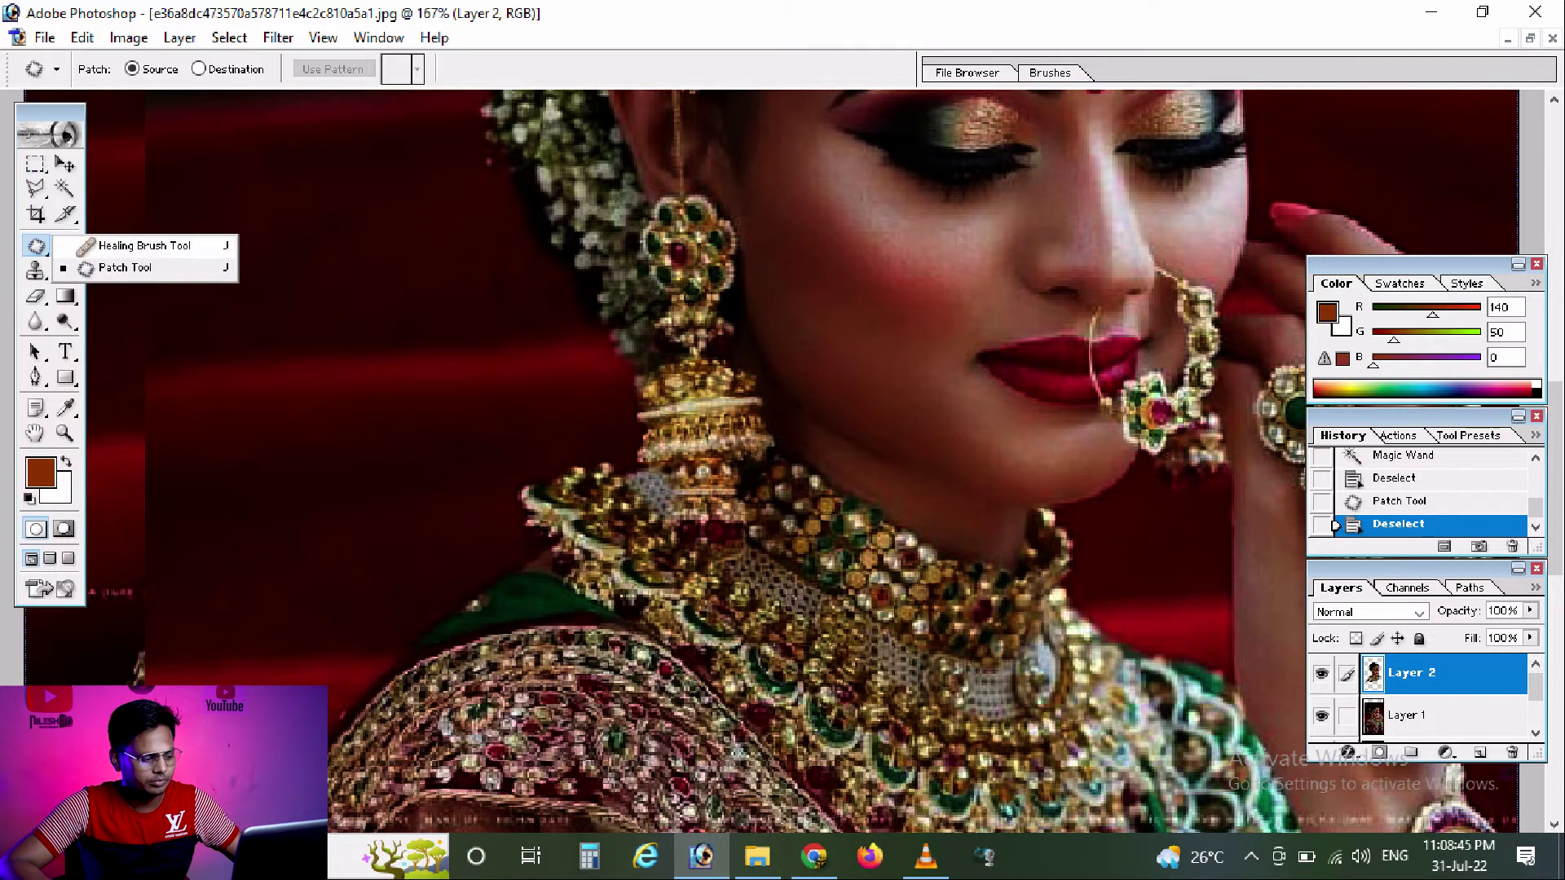
Heal the cheek with the Healing Brush from sampled clean skin, then undo the later strokes.
{"action": "left_click", "coordinate": [144, 245]}
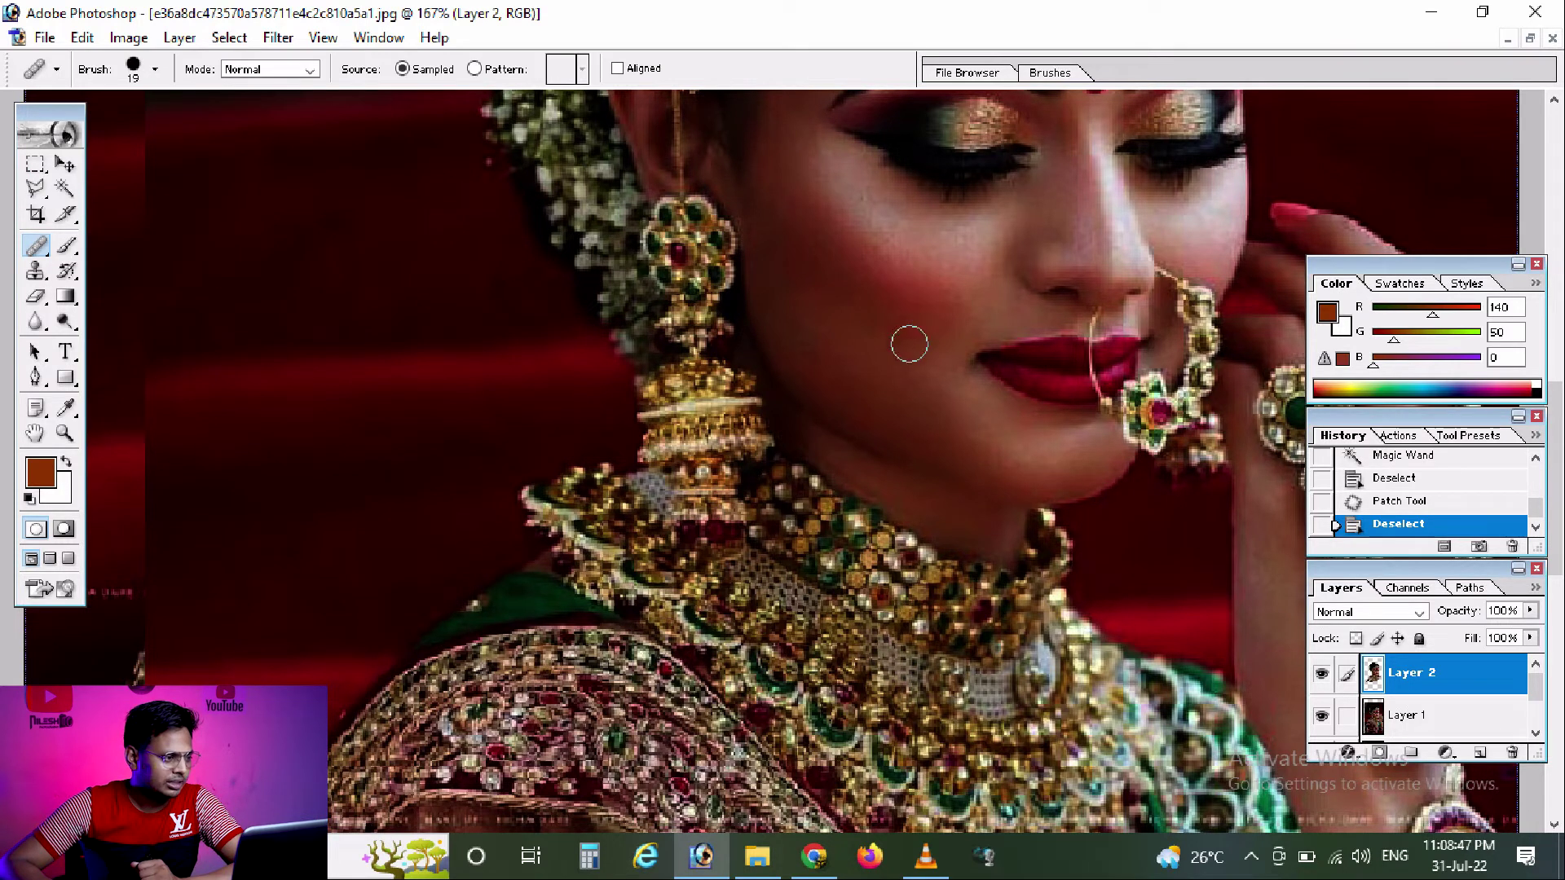
{"action": "key", "text": "alt"}
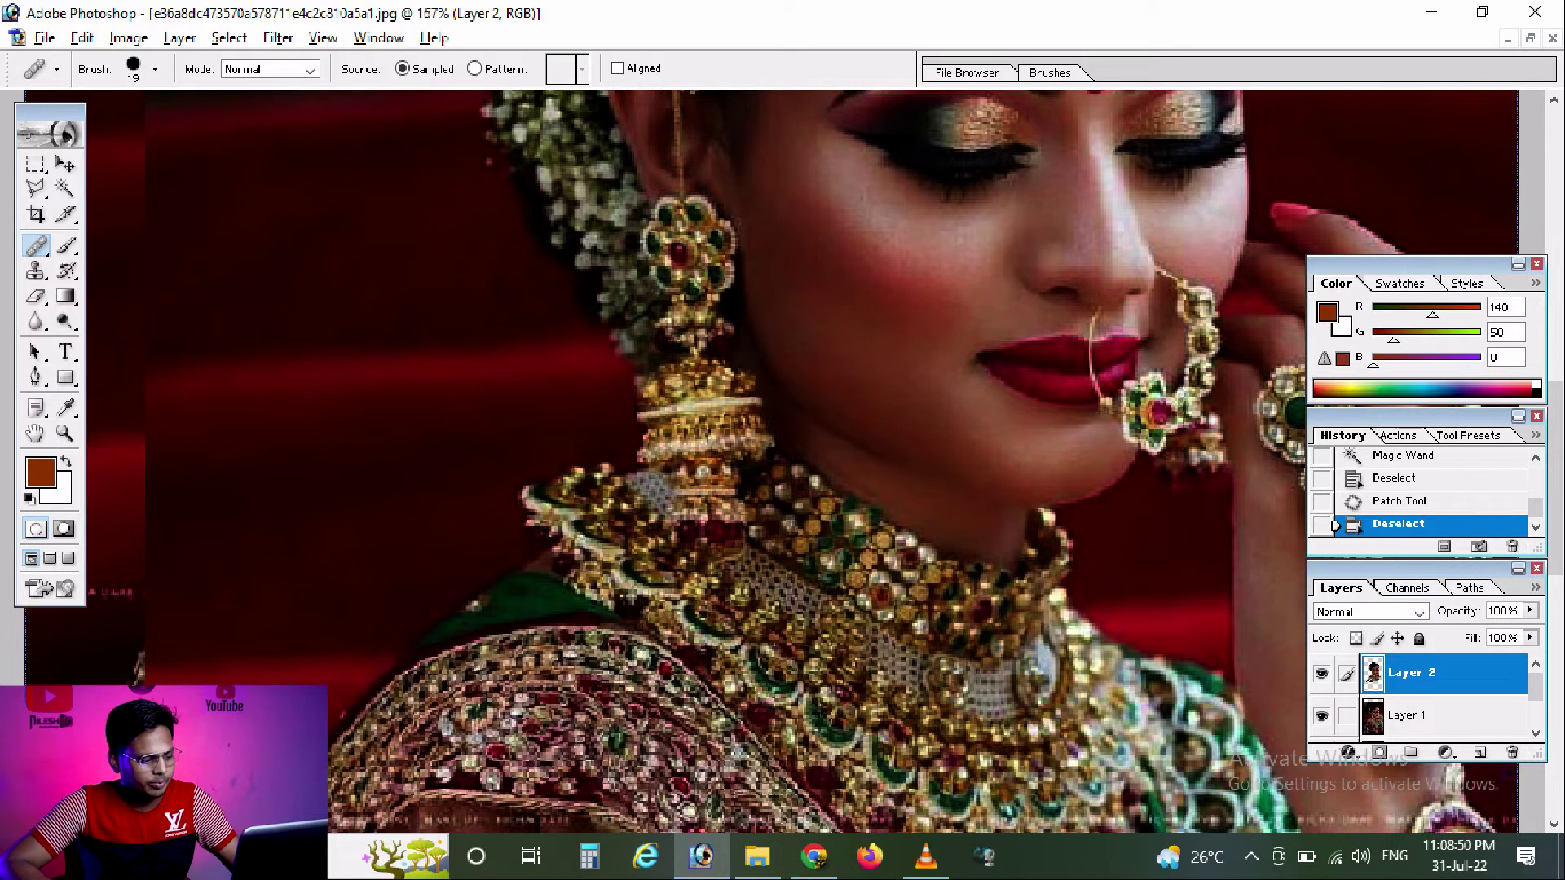
{"action": "left_click", "coordinate": [892, 280]}
{"action": "mouse_move", "coordinate": [915, 269]}
{"action": "left_mouse_down"}
{"action": "mouse_move", "coordinate": [848, 229]}
{"action": "mouse_move", "coordinate": [906, 267]}
{"action": "left_mouse_up"}
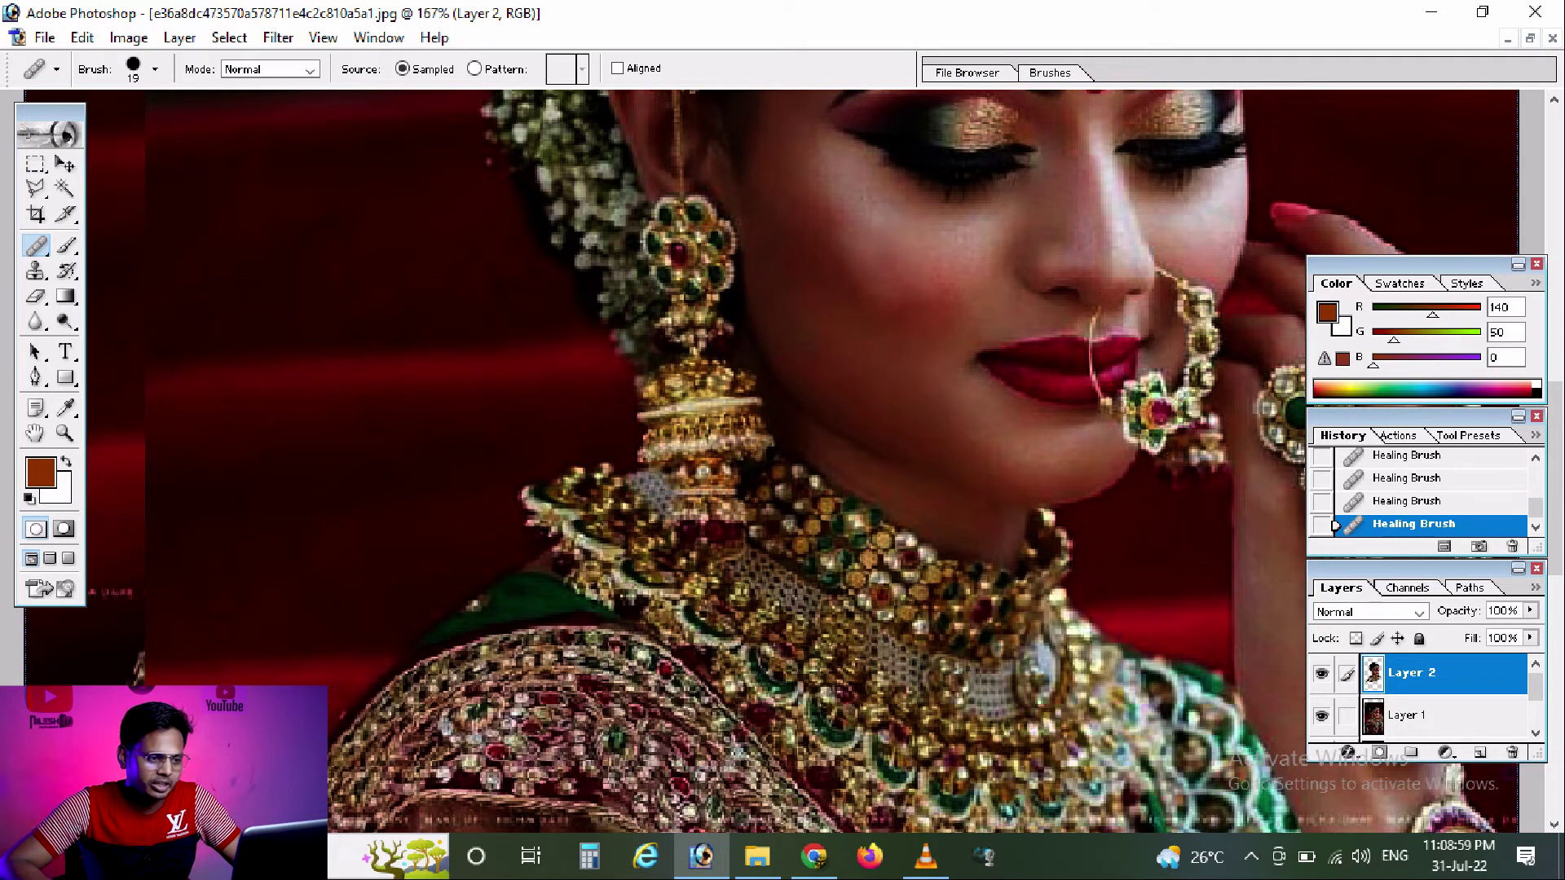
{"action": "key", "text": "ctrl+alt+z"}
{"action": "key", "text": "ctrl+alt+z"}
{"action": "key", "text": "ctrl+alt+z"}
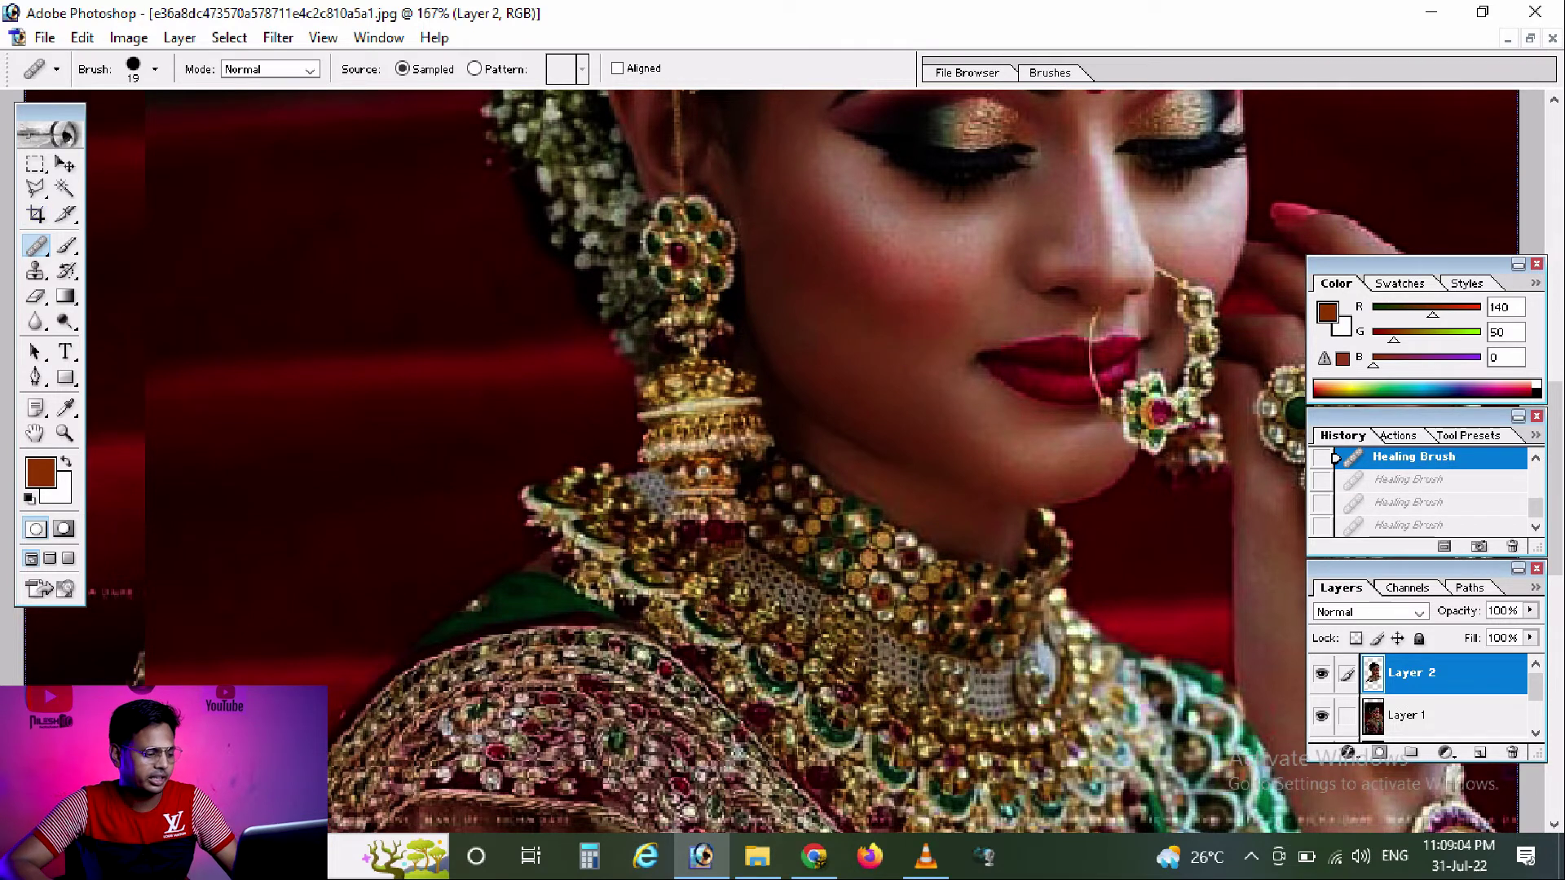
{"action": "left_click", "coordinate": [67, 244]}
Sample the cheek's skin tone, paint soft Brush passes over the face, then revert to the healed state.
{"action": "left_click", "coordinate": [155, 245]}
{"action": "key", "text": "alt"}
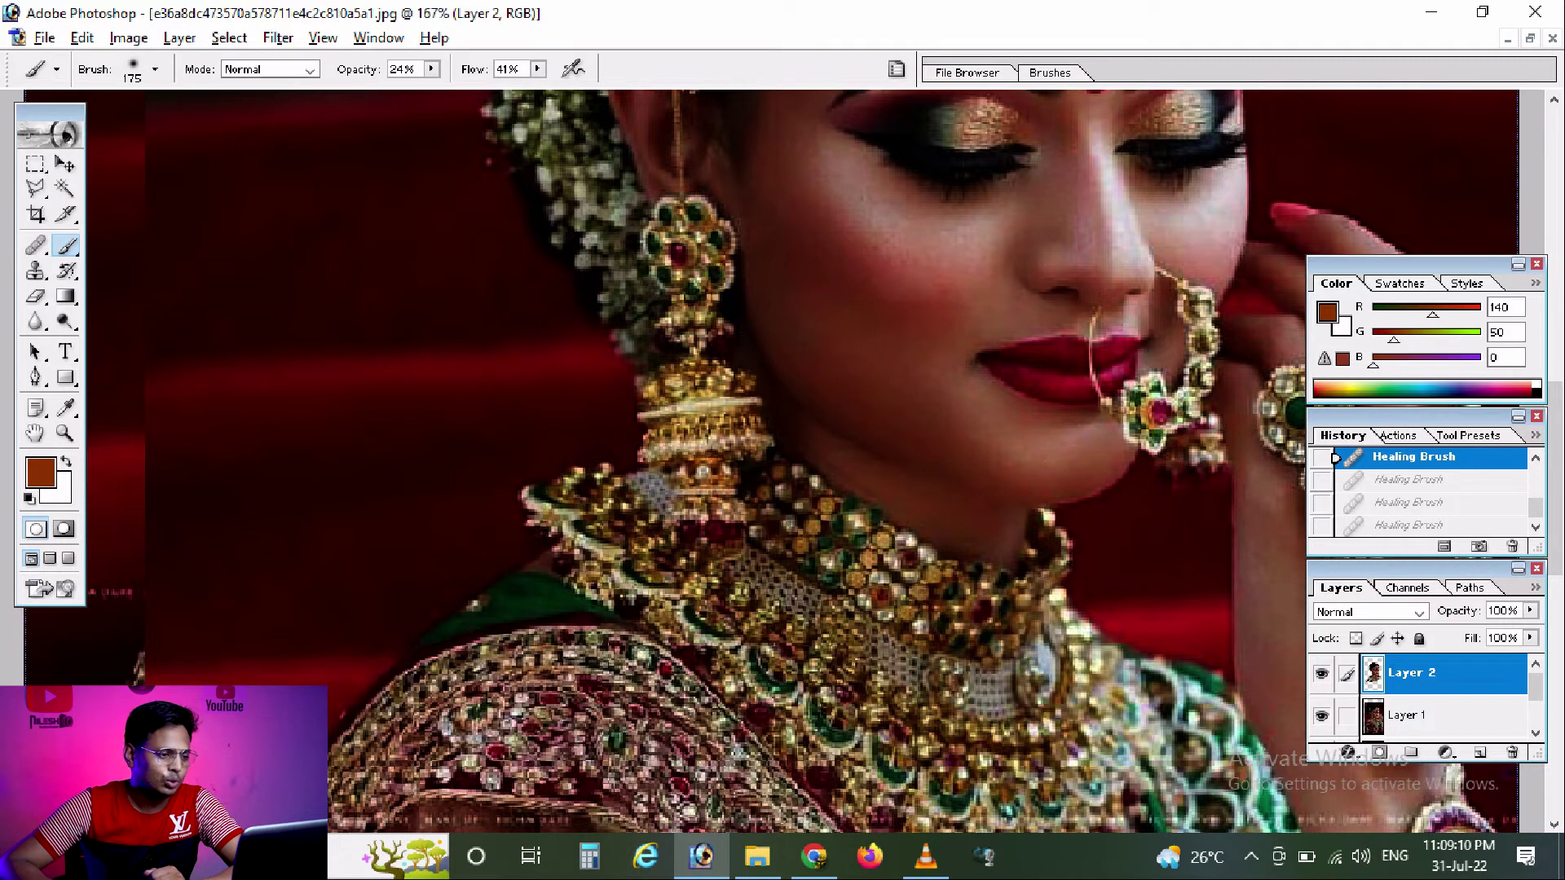
{"action": "left_click", "coordinate": [667, 292], "text": "alt"}
{"action": "mouse_move", "coordinate": [856, 220]}
{"action": "left_mouse_down"}
{"action": "mouse_move", "coordinate": [1153, 332]}
{"action": "mouse_move", "coordinate": [901, 272]}
{"action": "left_mouse_up"}
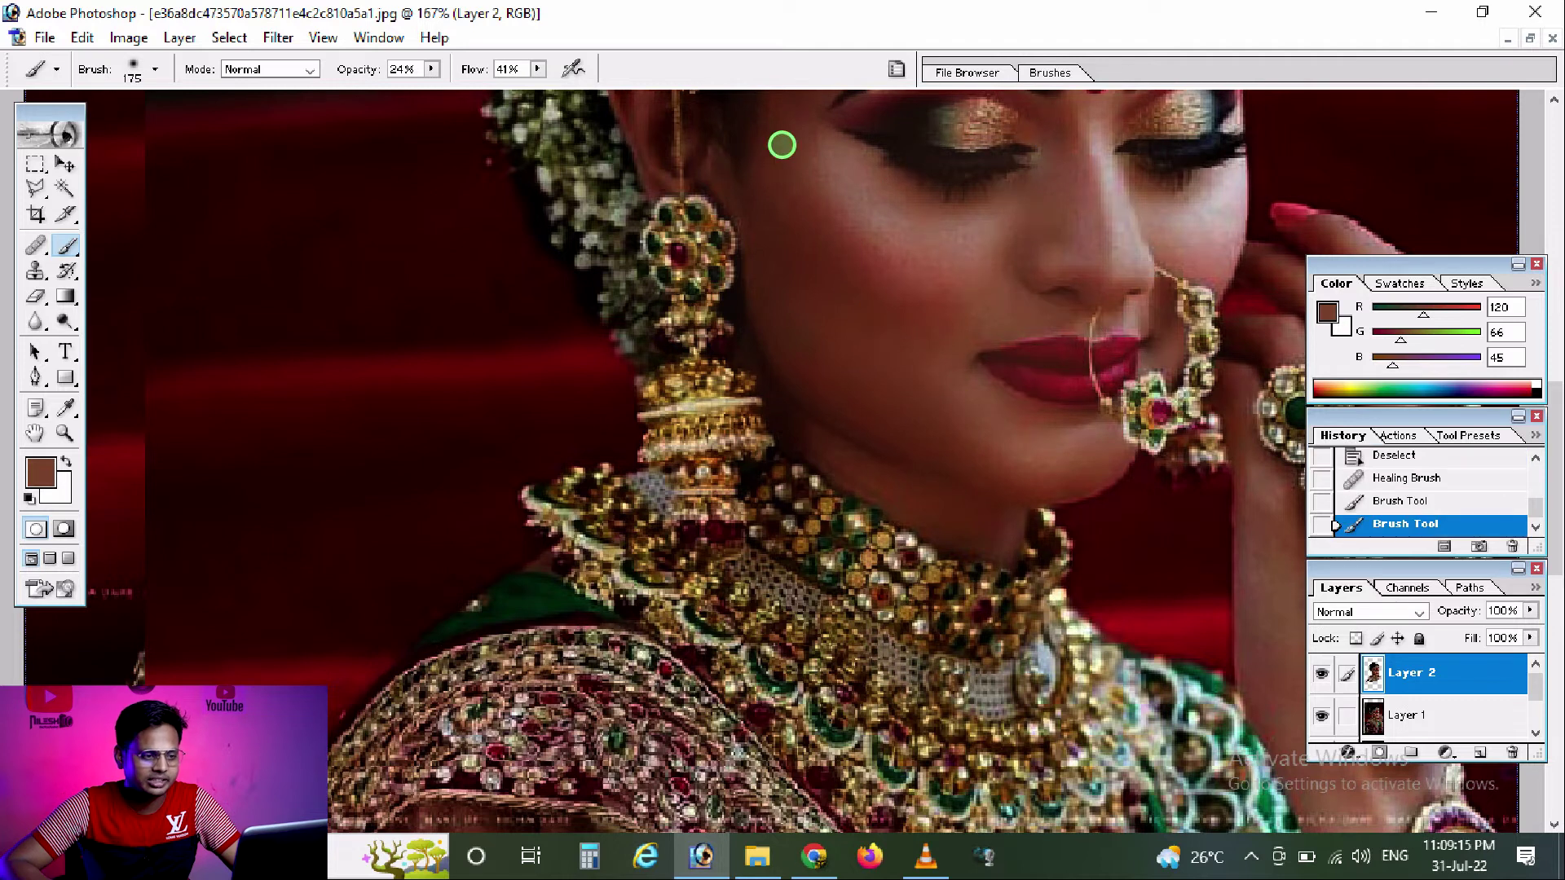
{"action": "mouse_move", "coordinate": [782, 145]}
{"action": "left_mouse_down"}
{"action": "mouse_move", "coordinate": [1019, 391]}
{"action": "mouse_move", "coordinate": [926, 349]}
{"action": "left_mouse_up"}
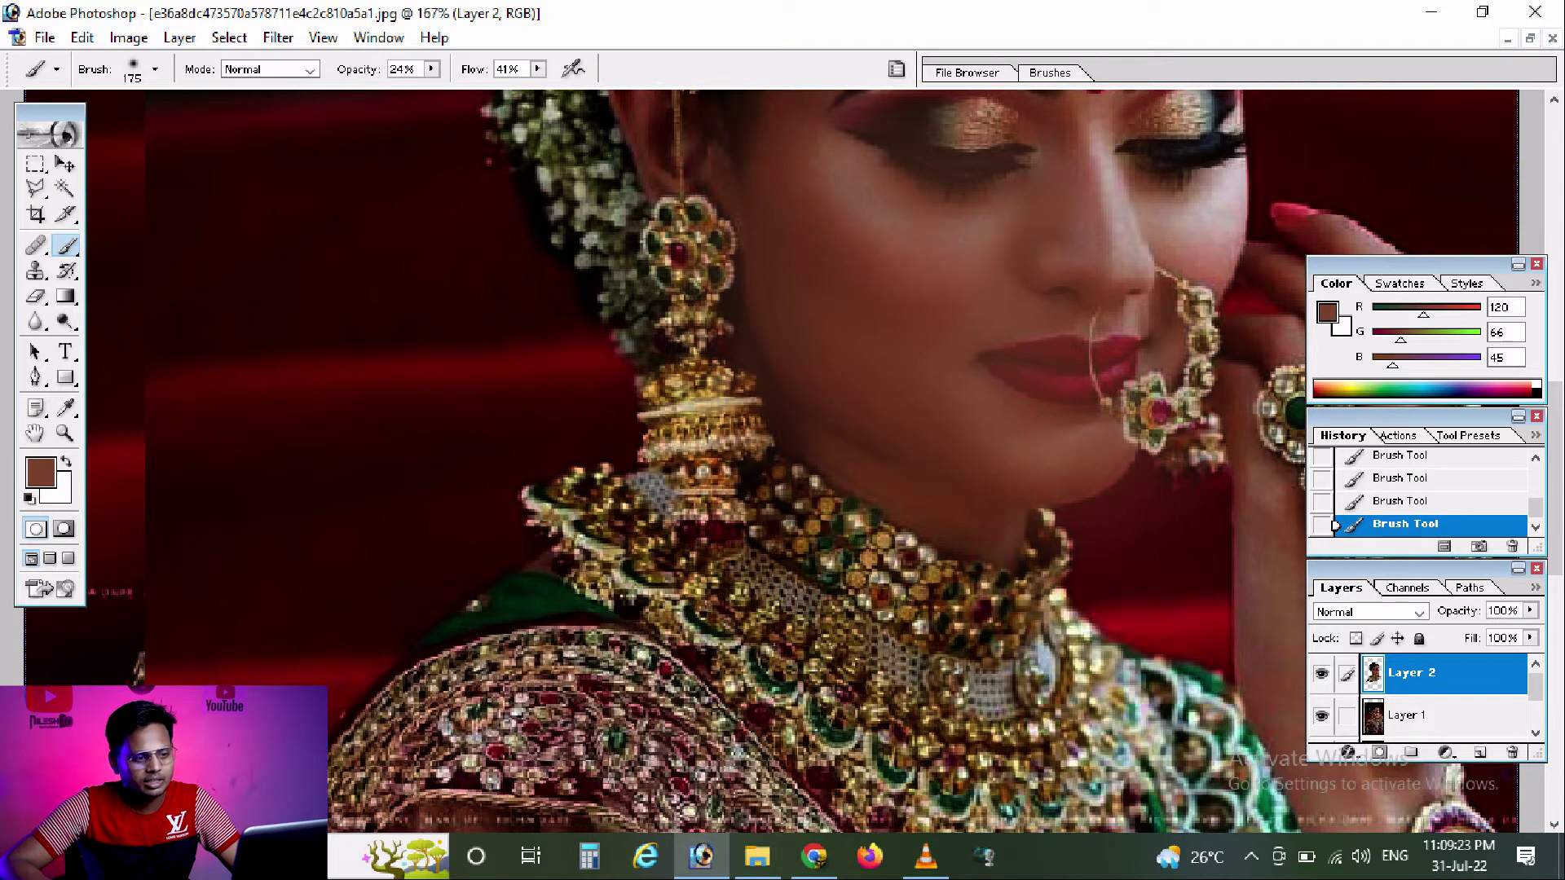
{"action": "key", "text": "ctrl+alt+z"}
{"action": "key", "text": "ctrl+alt+z"}
{"action": "key", "text": "ctrl+alt+z"}
{"action": "key", "text": "ctrl+alt+z"}
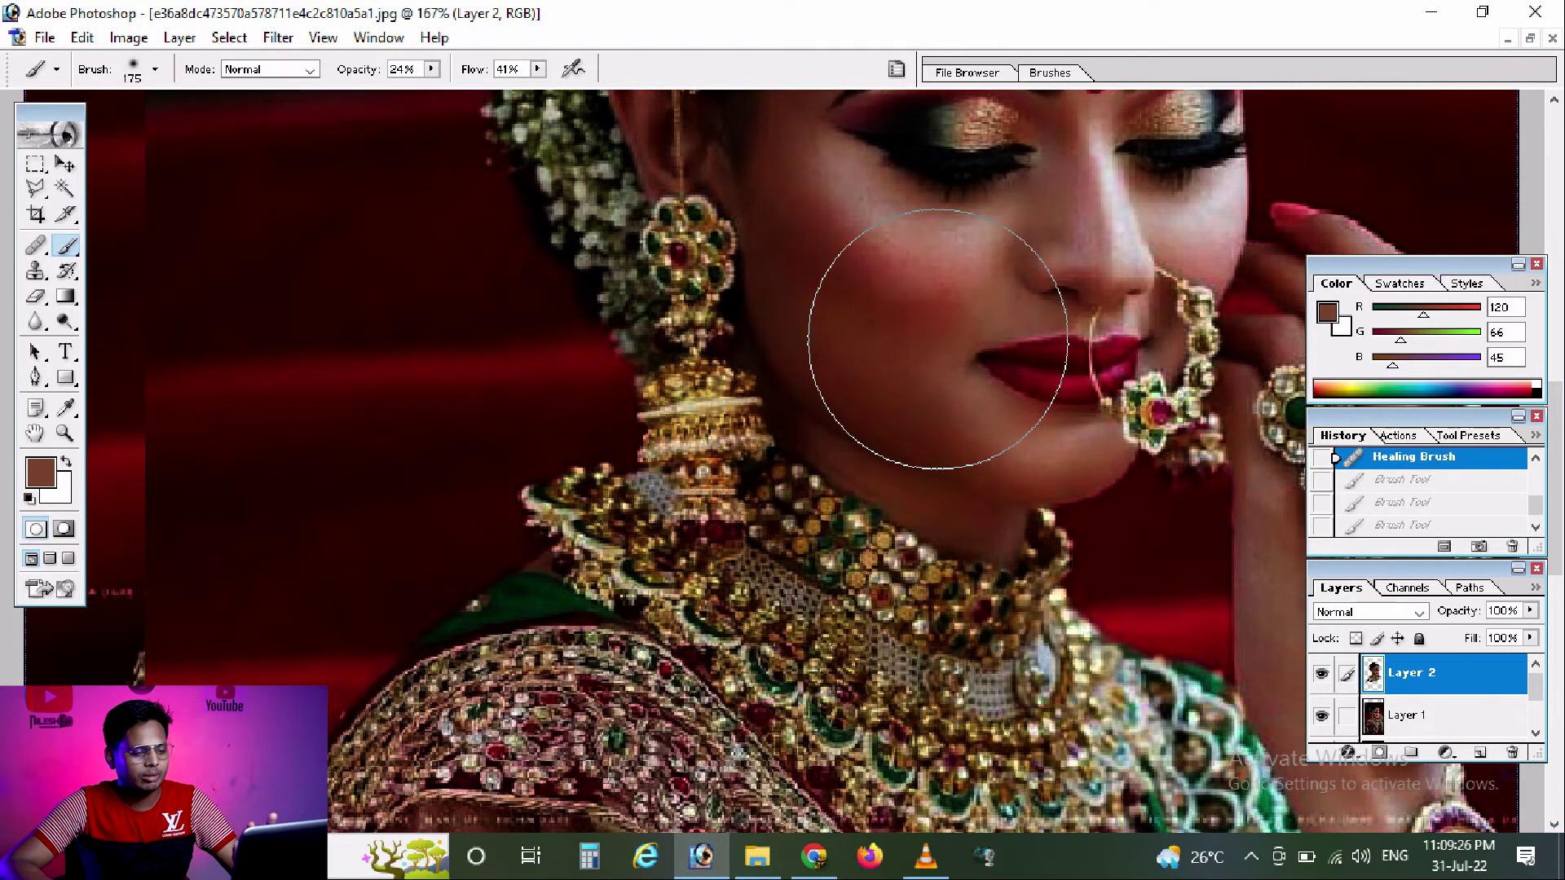
{"action": "left_click", "coordinate": [35, 270]}
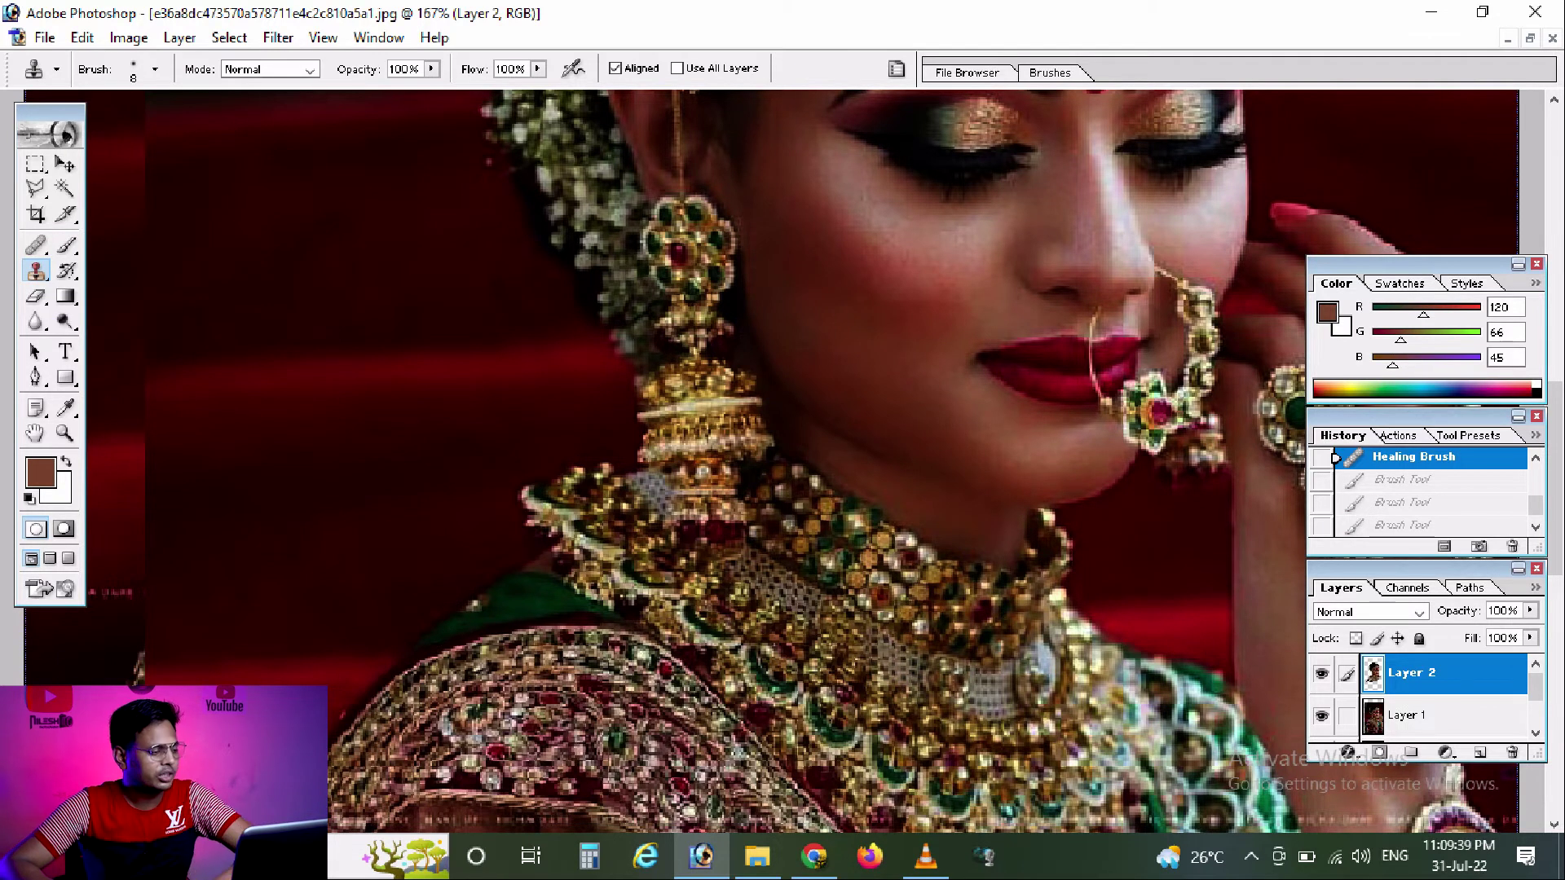
Fit the portrait on screen and delete Layer 2 and Layer 1 via Layer > Delete > Layer.
{"action": "key", "text": "ctrl+0"}
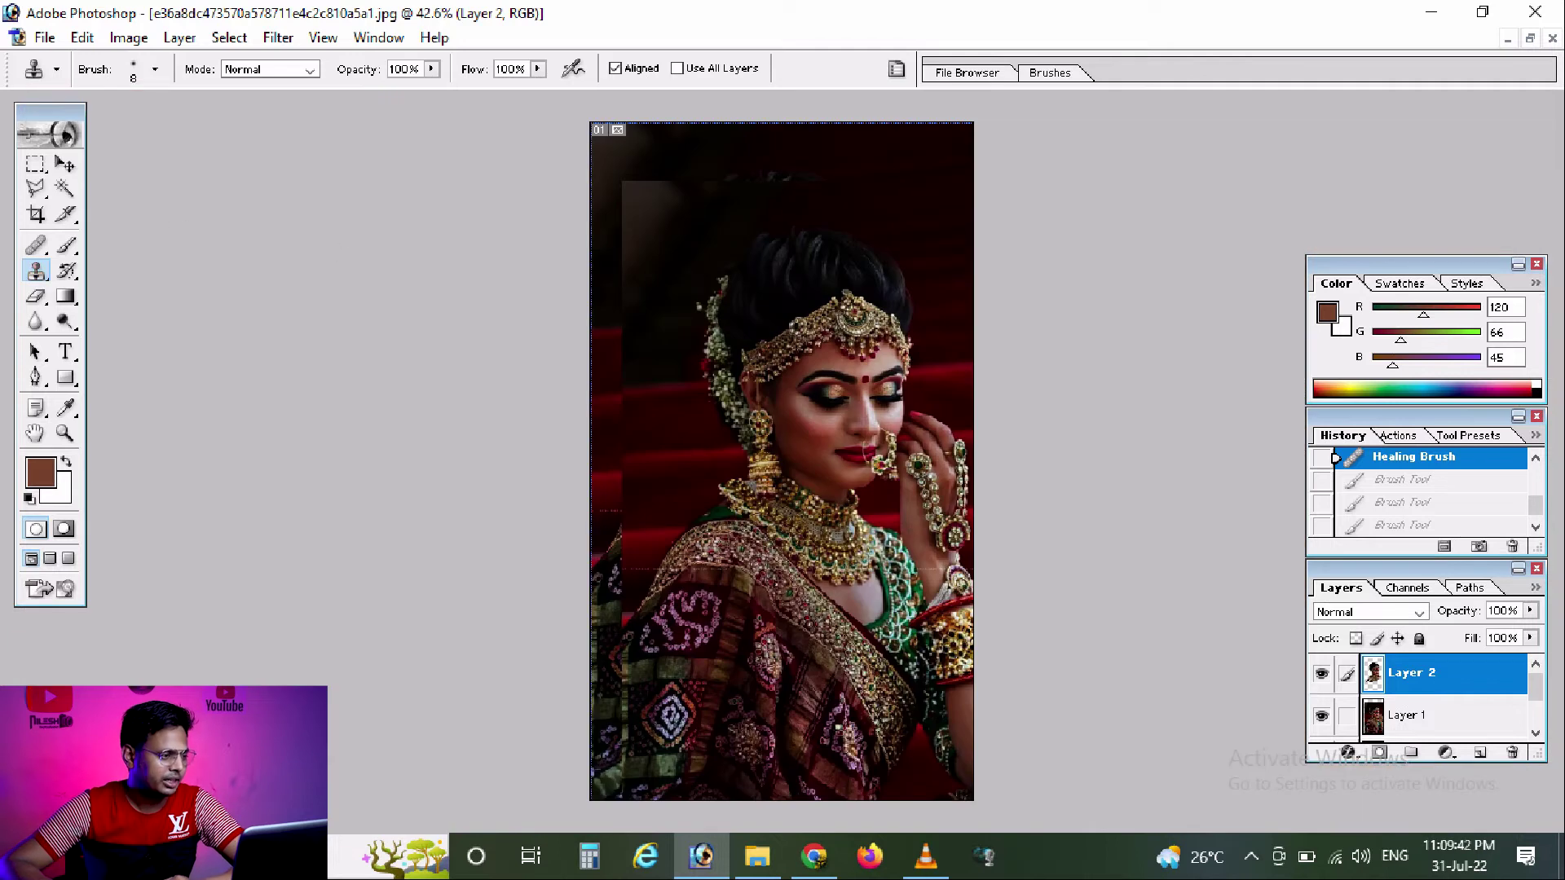
{"action": "key", "text": "v"}
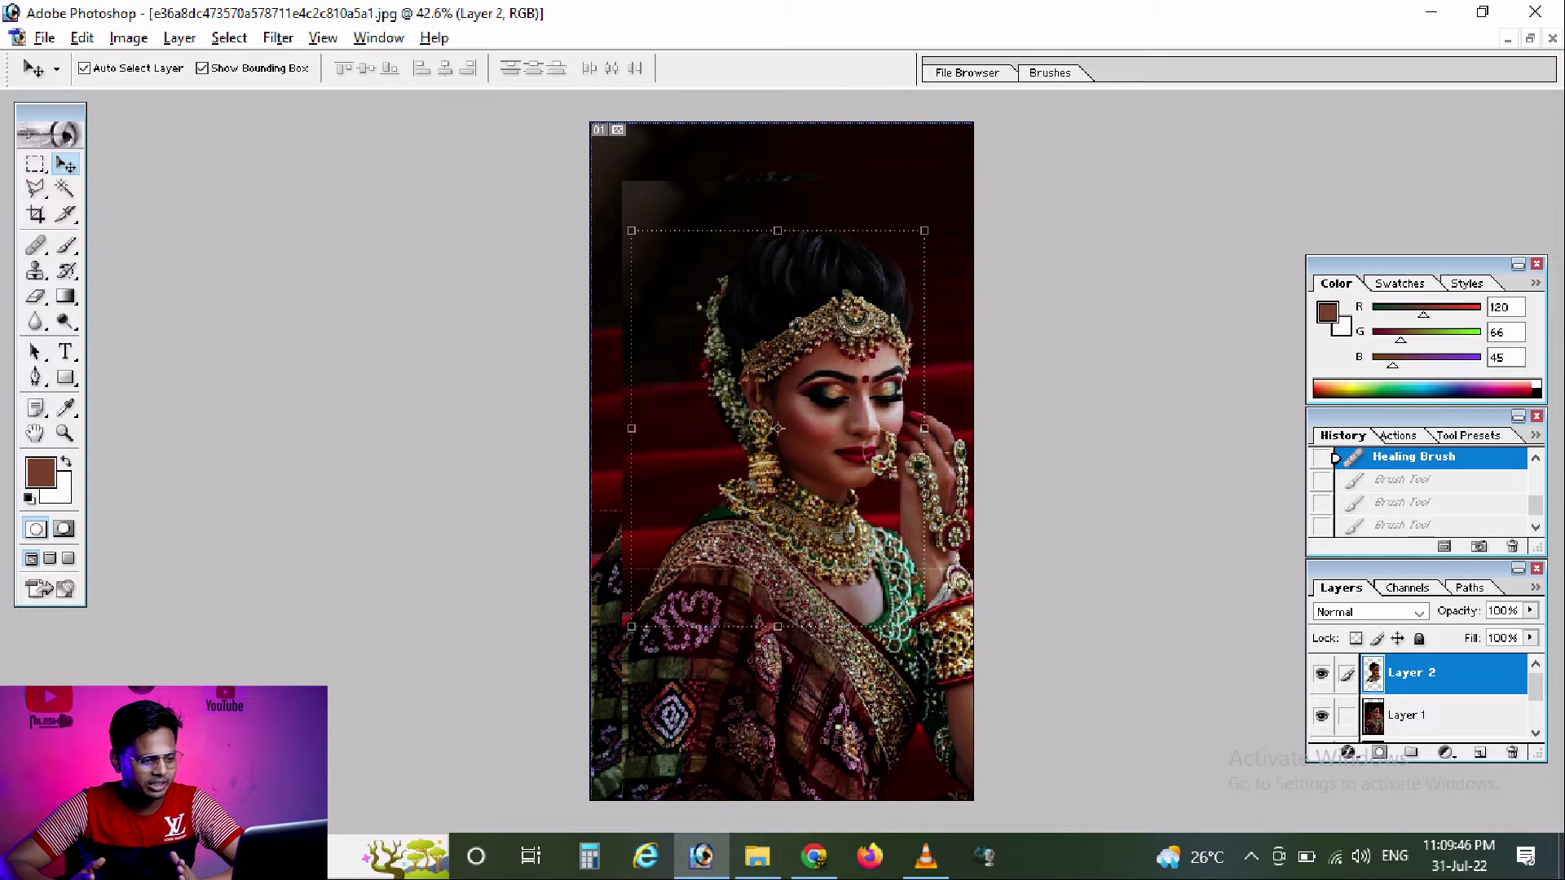
{"action": "left_click", "coordinate": [179, 38]}
{"action": "left_click", "coordinate": [531, 112]}
{"action": "left_click", "coordinate": [179, 38]}
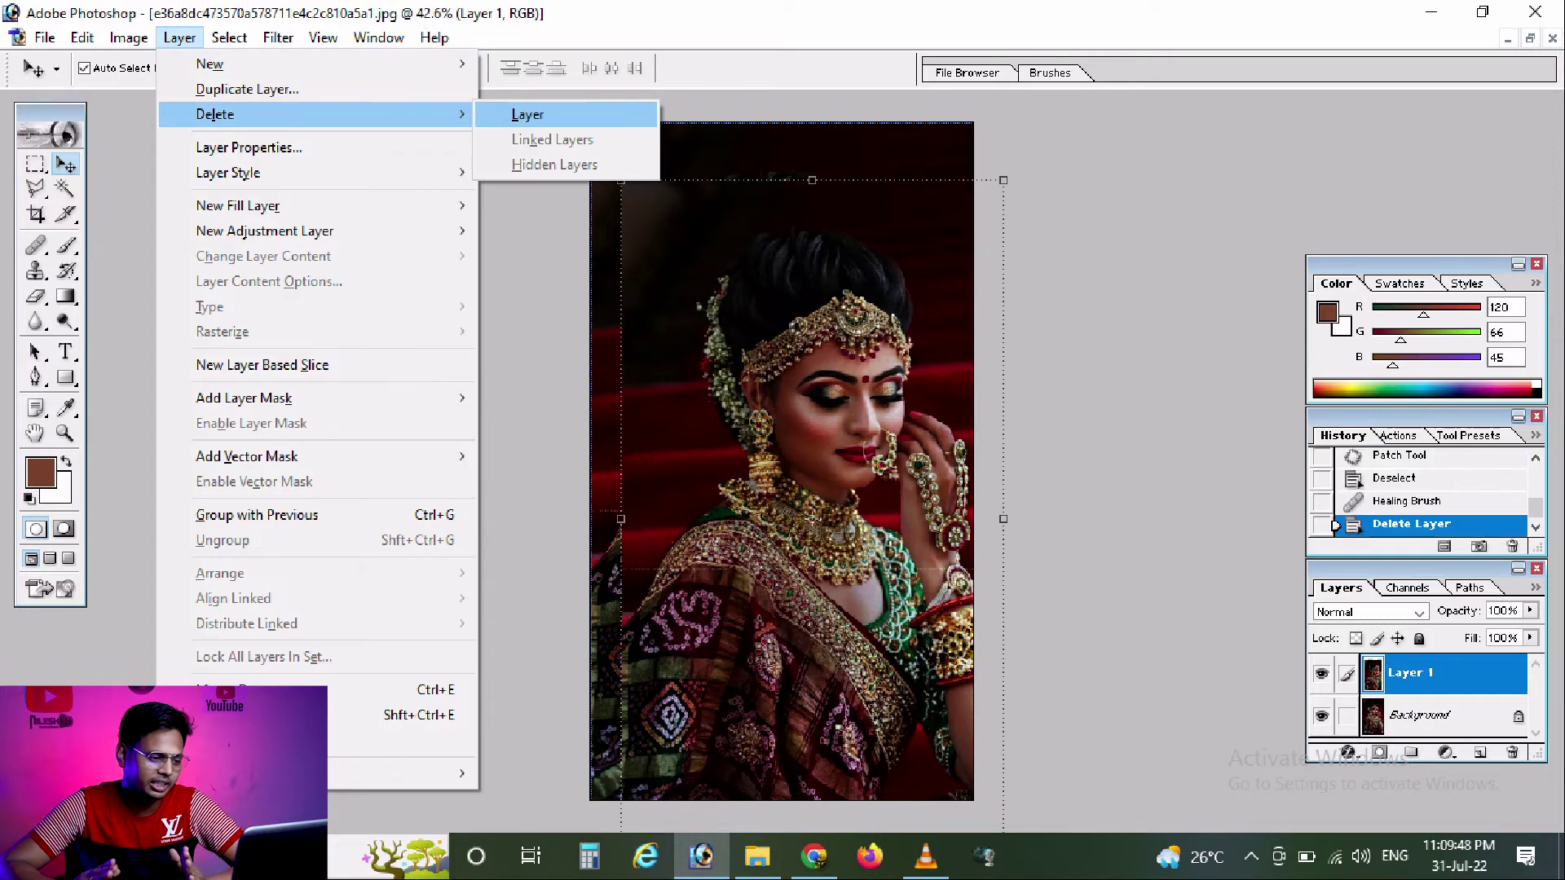
{"action": "left_click", "coordinate": [530, 112]}
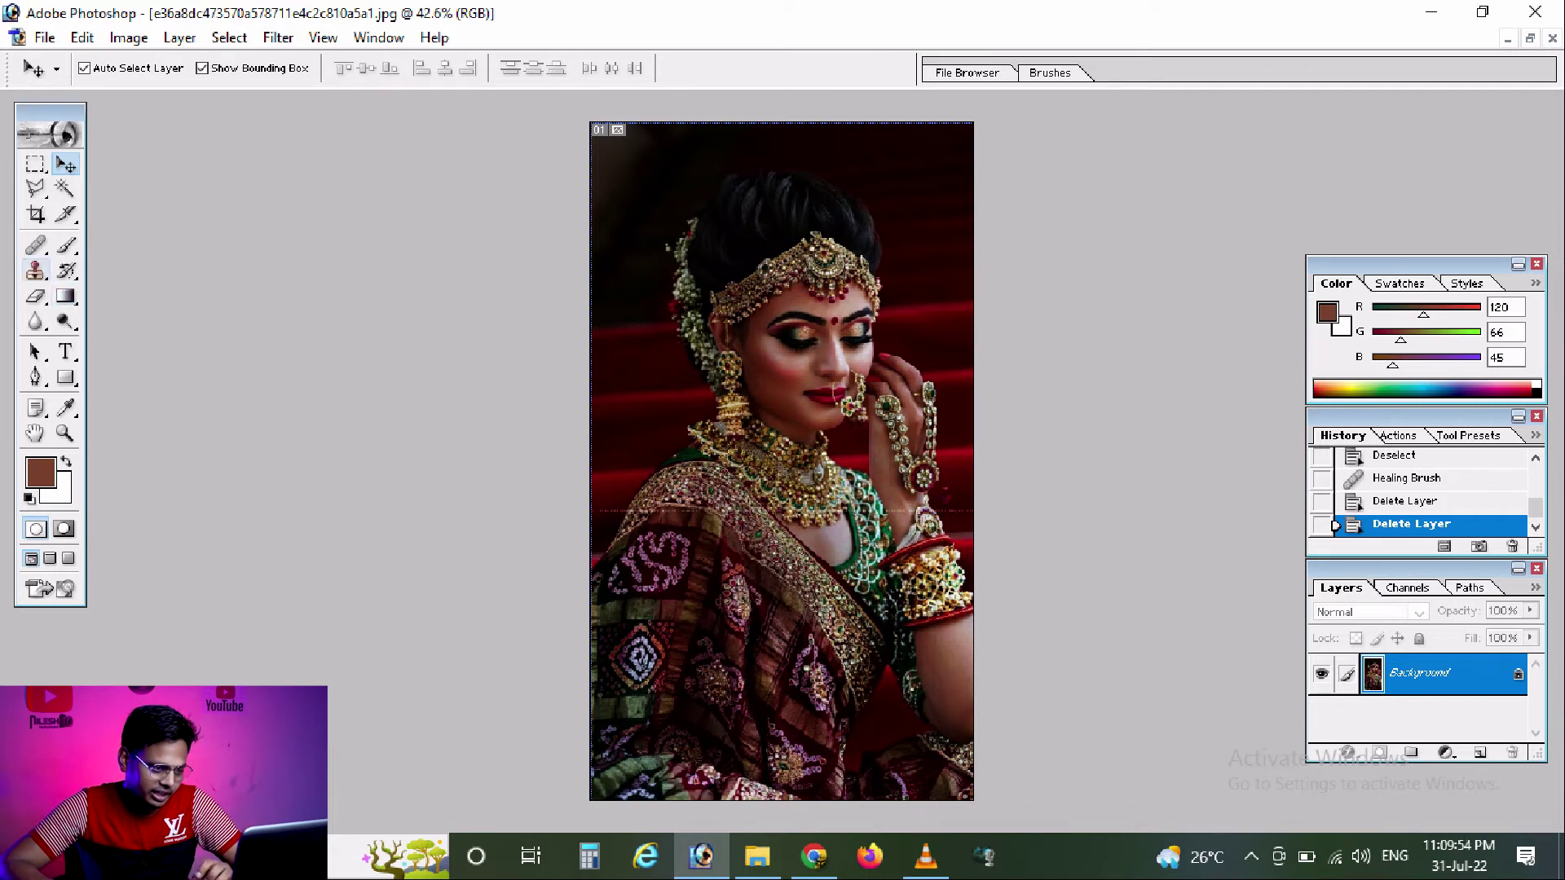
{"action": "key", "text": "s"}
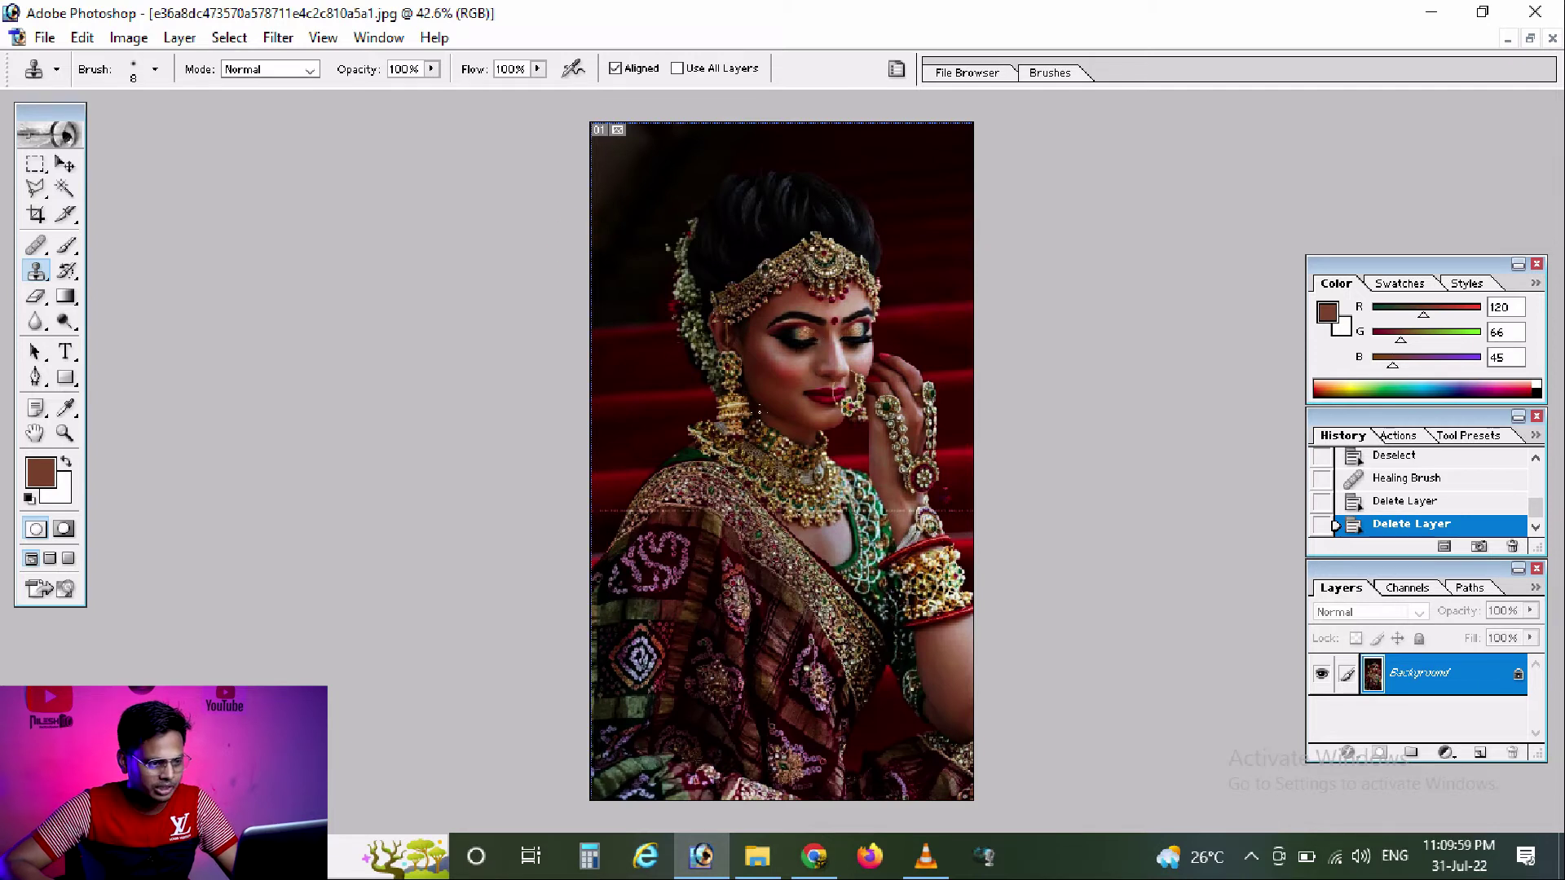
Enlarge the clone brush and stamp a copy of the bride's face and jewellery onto the lower-left sari.
{"action": "key", "text": "bracketright"}
{"action": "key", "text": "bracketright"}
{"action": "key", "text": "bracketright"}
{"action": "key", "text": "bracketright"}
{"action": "key", "text": "bracketright"}
{"action": "key", "text": "bracketright"}
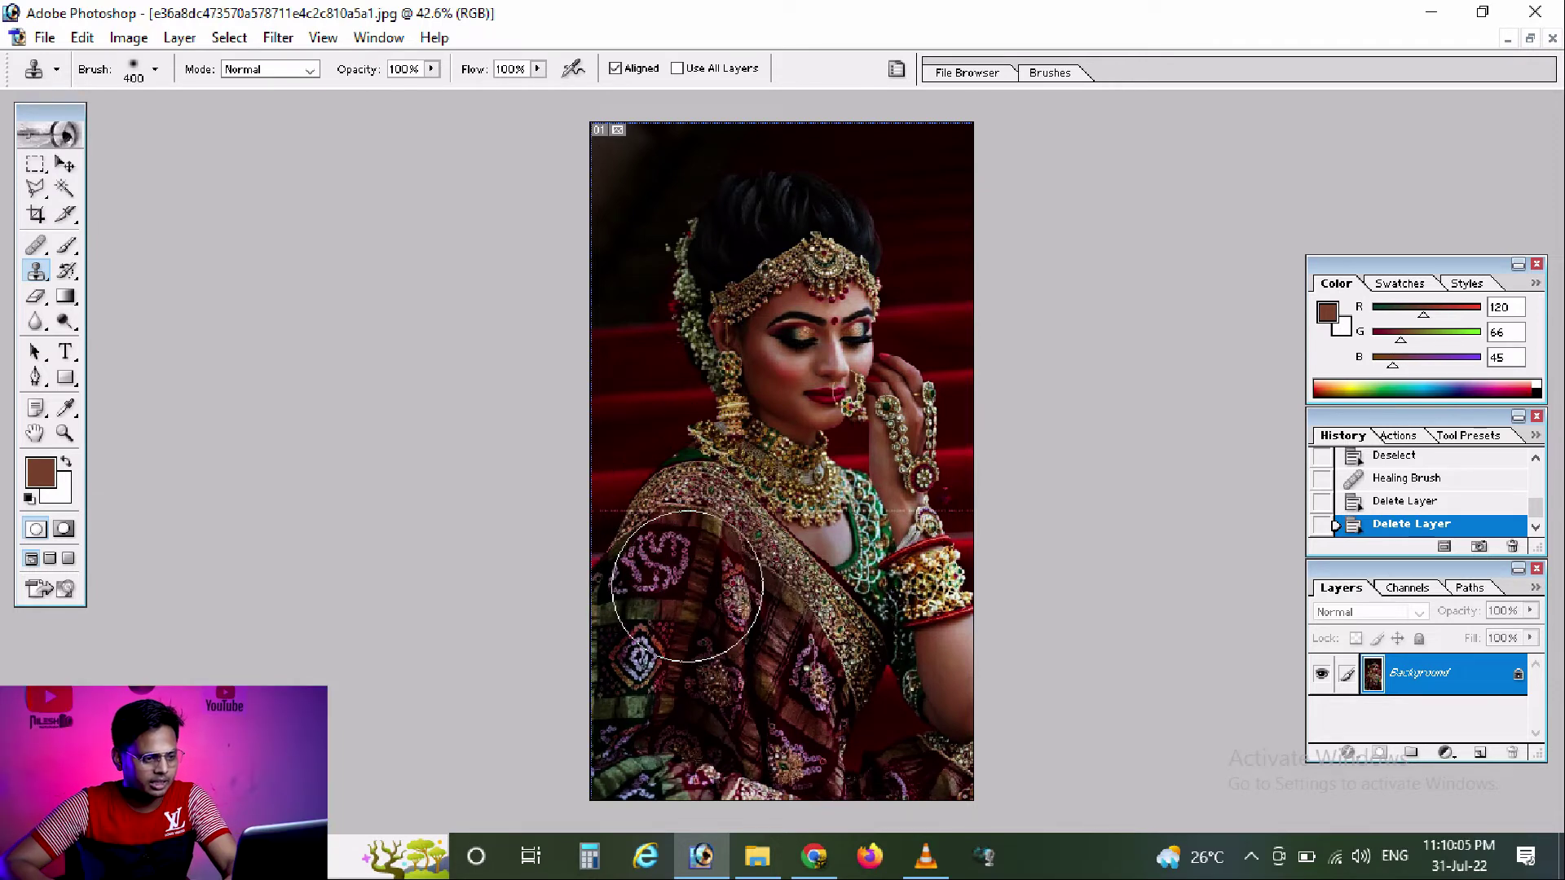
{"action": "left_click", "coordinate": [696, 579]}
{"action": "left_click", "coordinate": [696, 578]}
{"action": "left_click", "coordinate": [696, 579]}
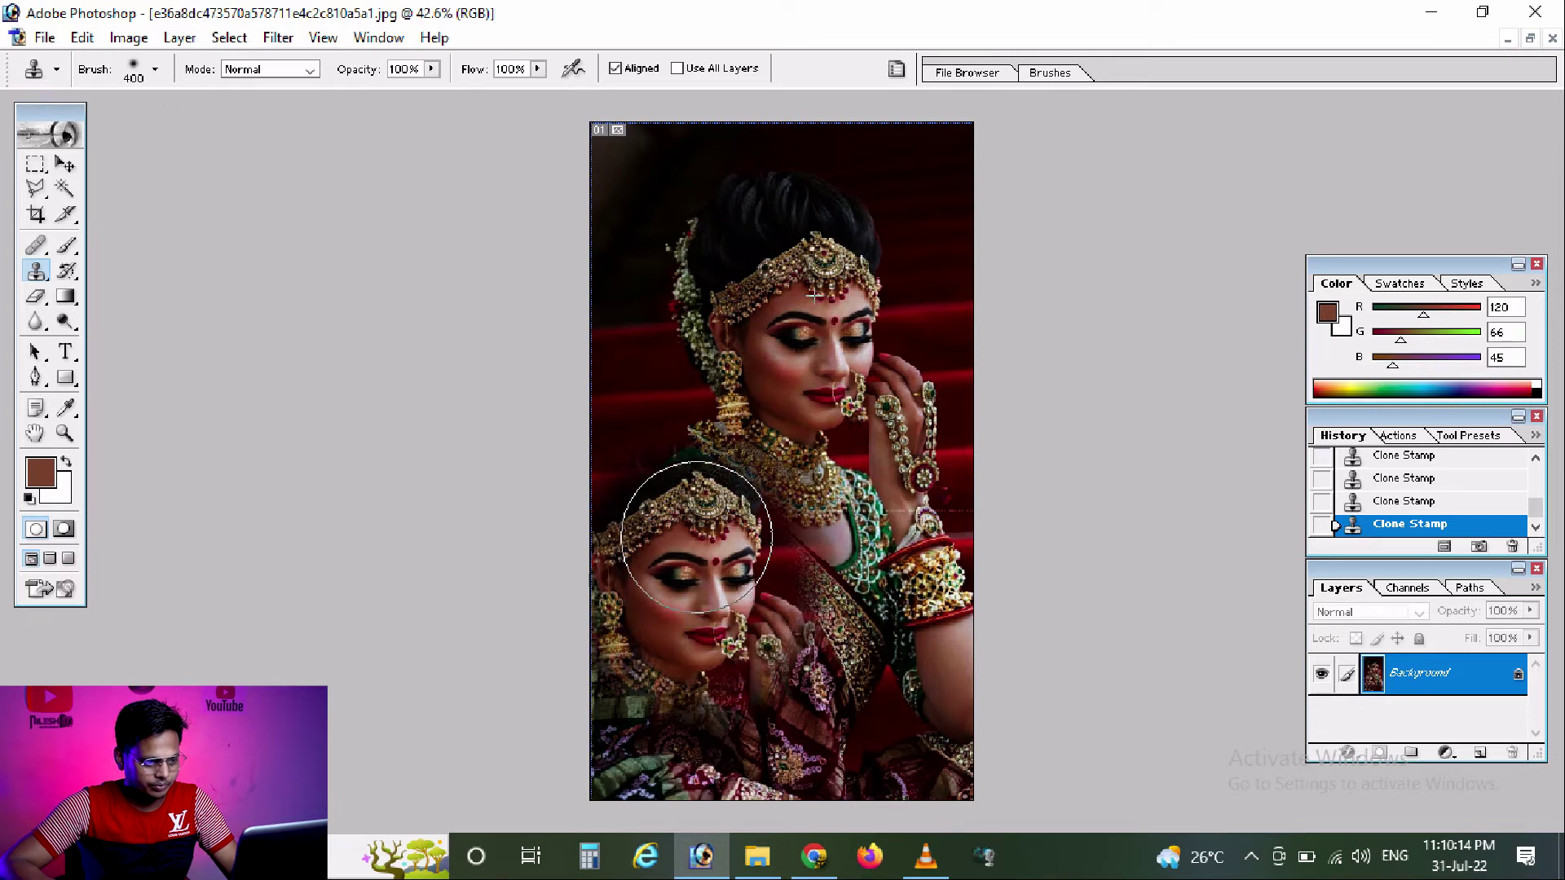
{"action": "mouse_move", "coordinate": [701, 669]}
{"action": "left_mouse_down"}
{"action": "mouse_move", "coordinate": [721, 562]}
{"action": "mouse_move", "coordinate": [678, 603]}
{"action": "left_mouse_up"}
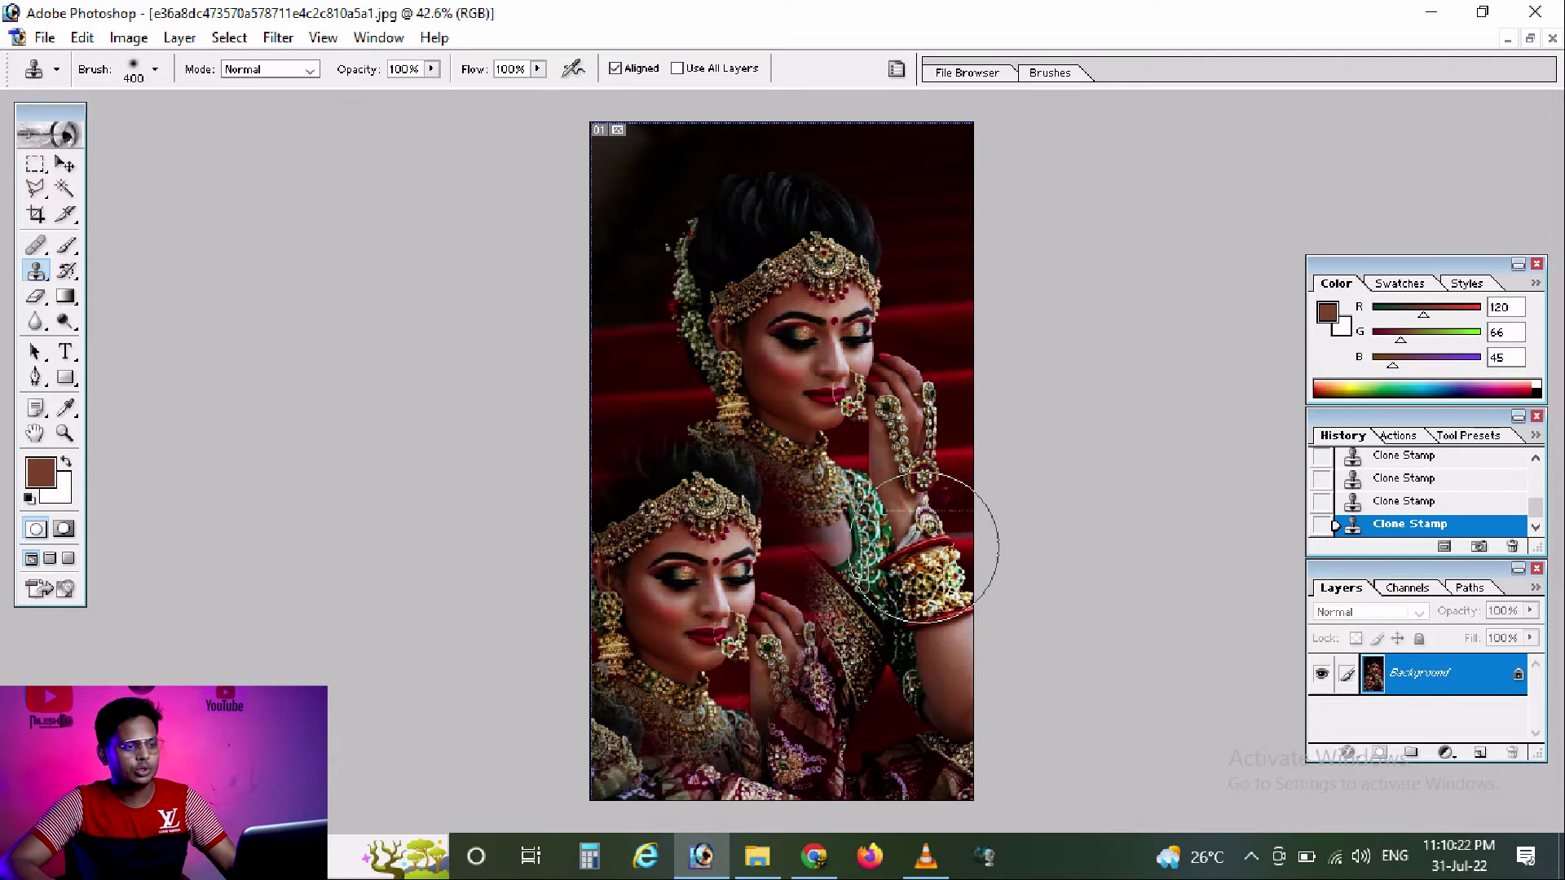
Look through the stamping tools, then switch to the Eraser and undo the last stroke.
{"action": "left_click", "coordinate": [36, 270]}
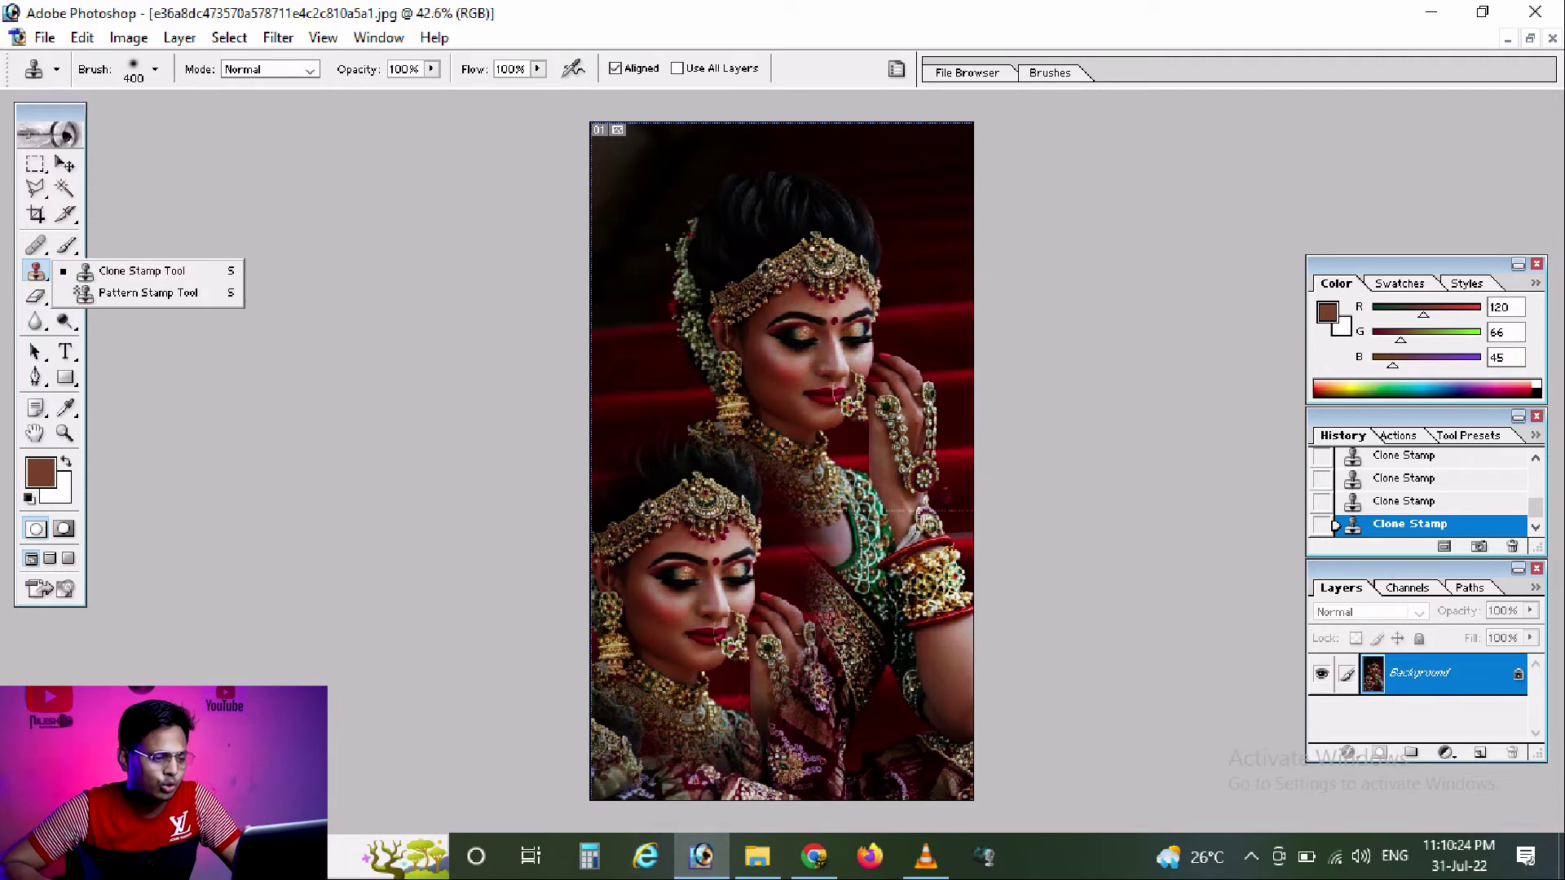
{"action": "left_click", "coordinate": [131, 271]}
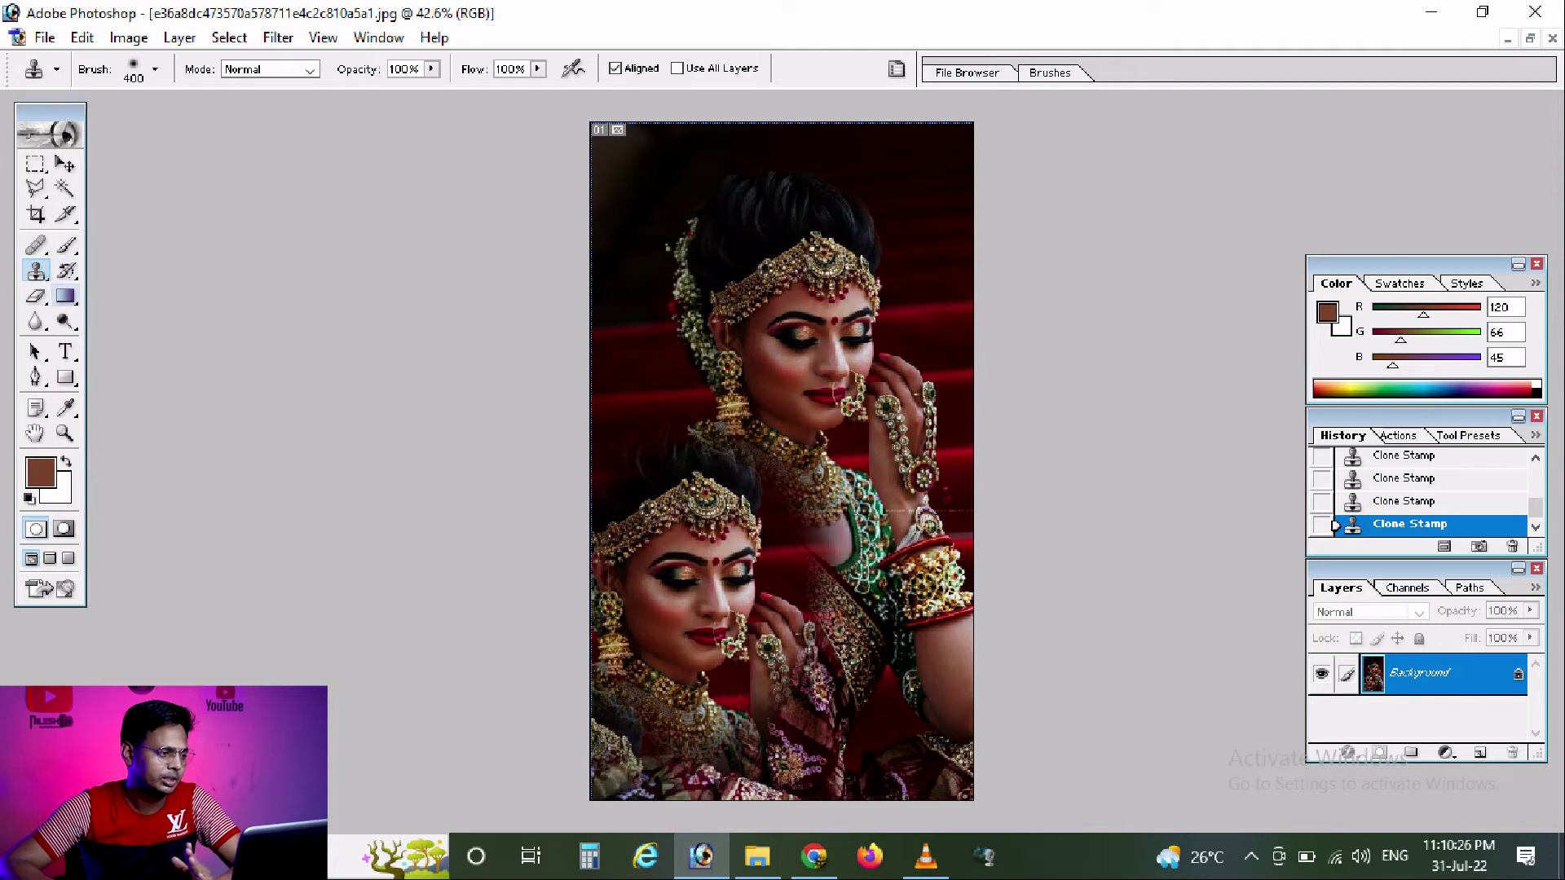
{"action": "left_click", "coordinate": [37, 298]}
{"action": "key", "text": "ctrl+z"}
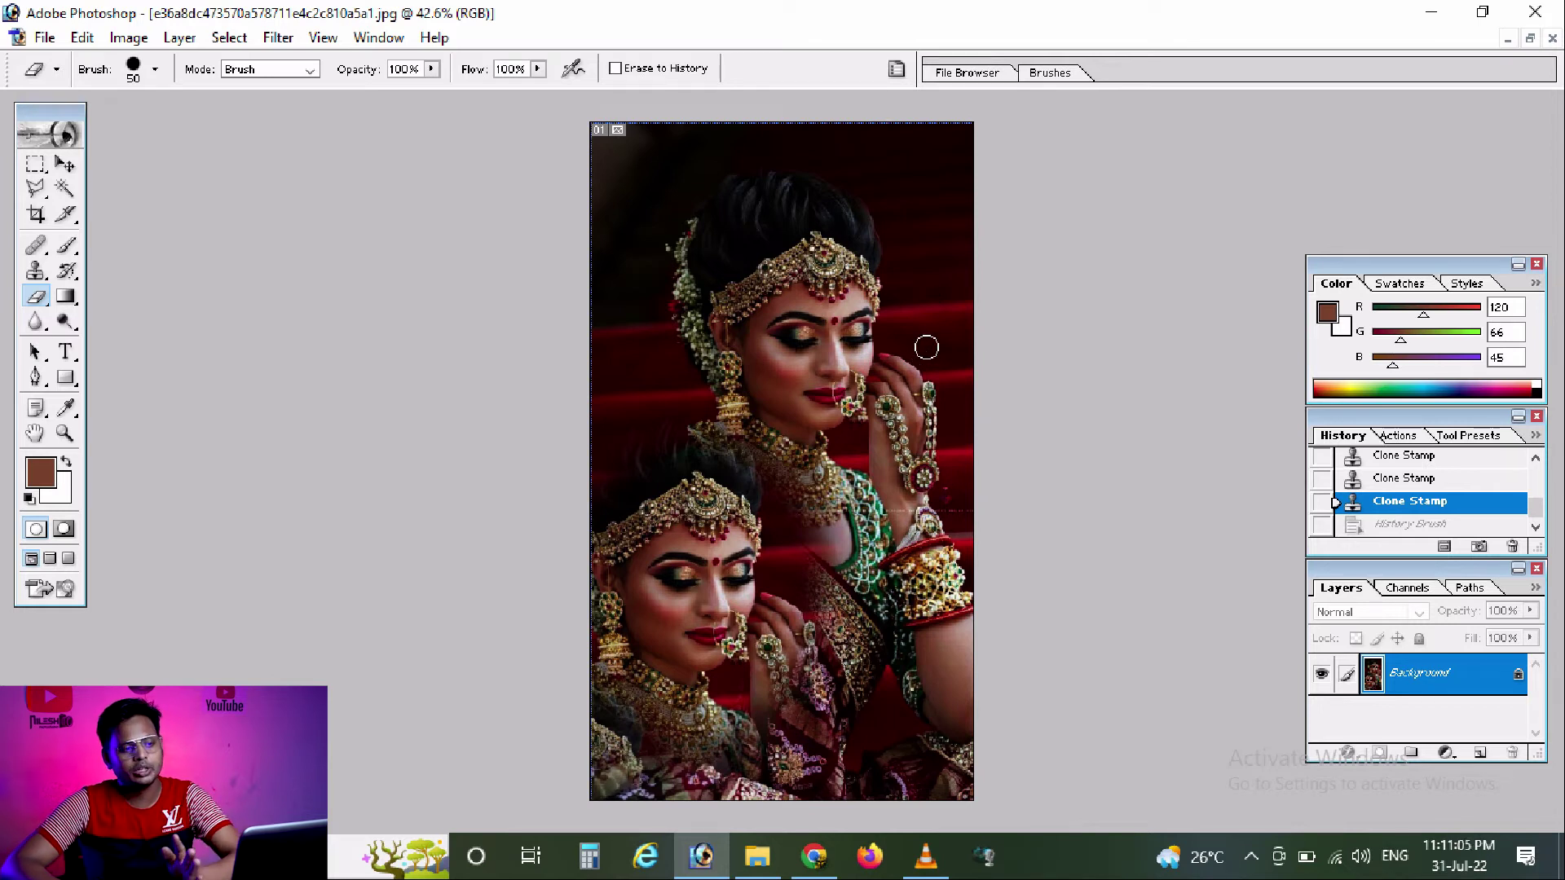
Erase a white streak across the dark top and set the eraser brush to 300 px.
{"action": "mouse_move", "coordinate": [877, 195]}
{"action": "left_mouse_down"}
{"action": "mouse_move", "coordinate": [780, 159]}
{"action": "mouse_move", "coordinate": [665, 247]}
{"action": "mouse_move", "coordinate": [688, 356]}
{"action": "mouse_move", "coordinate": [595, 391]}
{"action": "mouse_move", "coordinate": [643, 272]}
{"action": "left_mouse_up"}
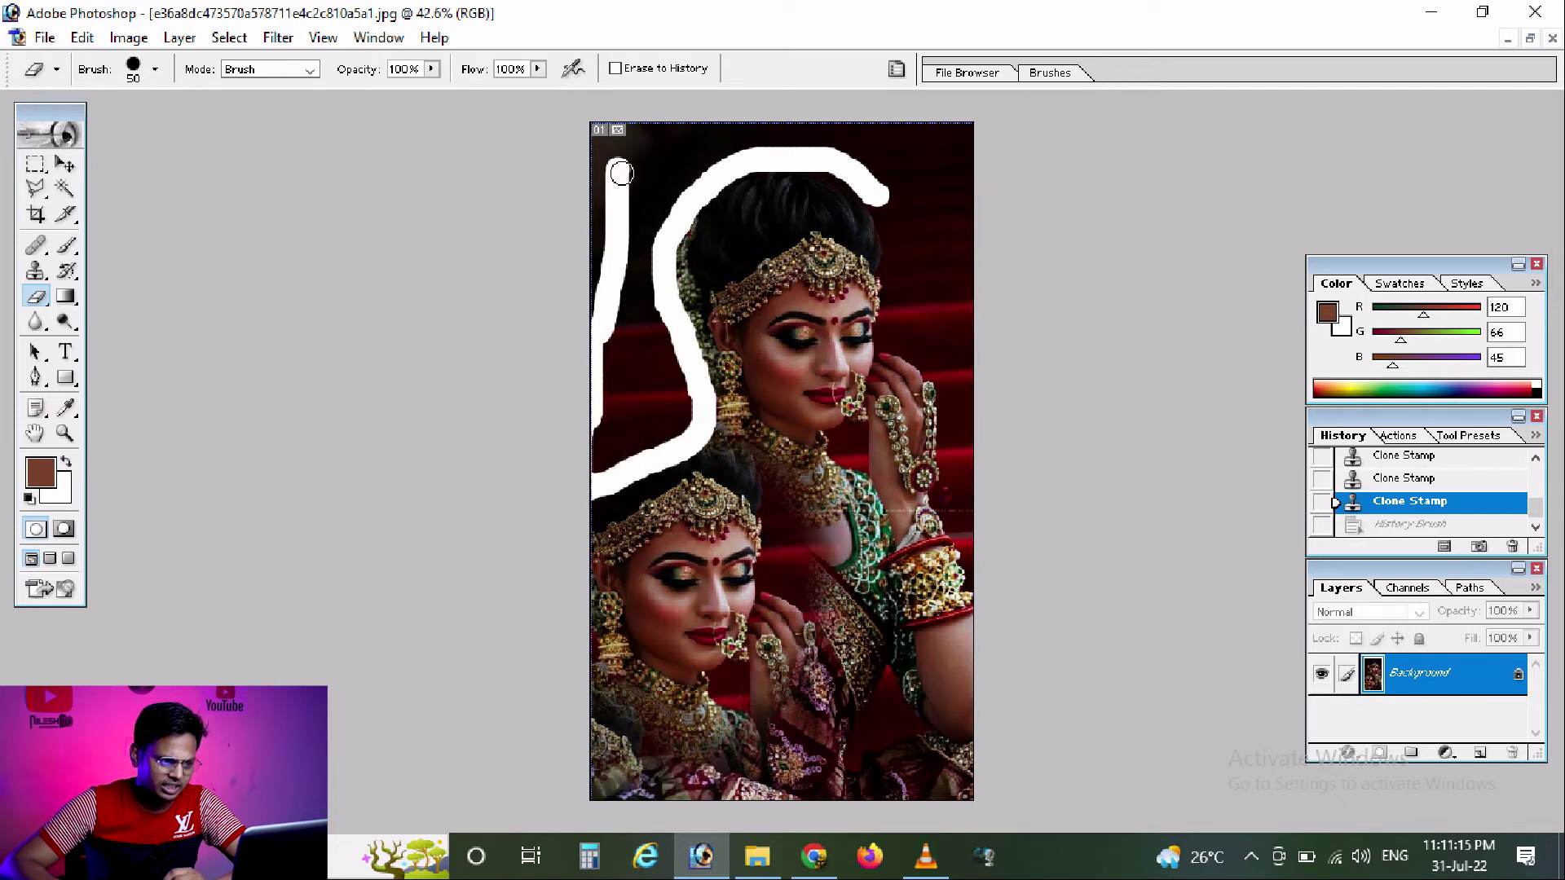
{"action": "right_click", "coordinate": [643, 272]}
{"action": "left_click", "coordinate": [783, 404]}
{"action": "left_click", "coordinate": [647, 157]}
Whiten the upper-left background, the area above both brides' heads, and beside the upper bride's hand.
{"action": "mouse_move", "coordinate": [595, 279]}
{"action": "left_mouse_down"}
{"action": "mouse_move", "coordinate": [639, 192]}
{"action": "mouse_move", "coordinate": [970, 204]}
{"action": "mouse_move", "coordinate": [995, 339]}
{"action": "mouse_move", "coordinate": [908, 146]}
{"action": "mouse_move", "coordinate": [981, 278]}
{"action": "mouse_move", "coordinate": [919, 237]}
{"action": "mouse_move", "coordinate": [926, 168]}
{"action": "mouse_move", "coordinate": [551, 179]}
{"action": "left_mouse_up"}
{"action": "mouse_move", "coordinate": [570, 294]}
{"action": "left_mouse_down"}
{"action": "mouse_move", "coordinate": [968, 182]}
{"action": "mouse_move", "coordinate": [726, 188]}
{"action": "left_mouse_up"}
{"action": "mouse_move", "coordinate": [559, 307]}
{"action": "left_mouse_down"}
{"action": "mouse_move", "coordinate": [660, 359]}
{"action": "mouse_move", "coordinate": [639, 269]}
{"action": "left_mouse_up"}
{"action": "mouse_move", "coordinate": [610, 382]}
{"action": "left_mouse_down"}
{"action": "mouse_move", "coordinate": [573, 507]}
{"action": "mouse_move", "coordinate": [586, 415]}
{"action": "mouse_move", "coordinate": [643, 363]}
{"action": "mouse_move", "coordinate": [694, 411]}
{"action": "left_mouse_up"}
{"action": "mouse_move", "coordinate": [887, 150]}
{"action": "left_mouse_down"}
{"action": "mouse_move", "coordinate": [1000, 413]}
{"action": "mouse_move", "coordinate": [936, 216]}
{"action": "mouse_move", "coordinate": [880, 210]}
{"action": "left_mouse_up"}
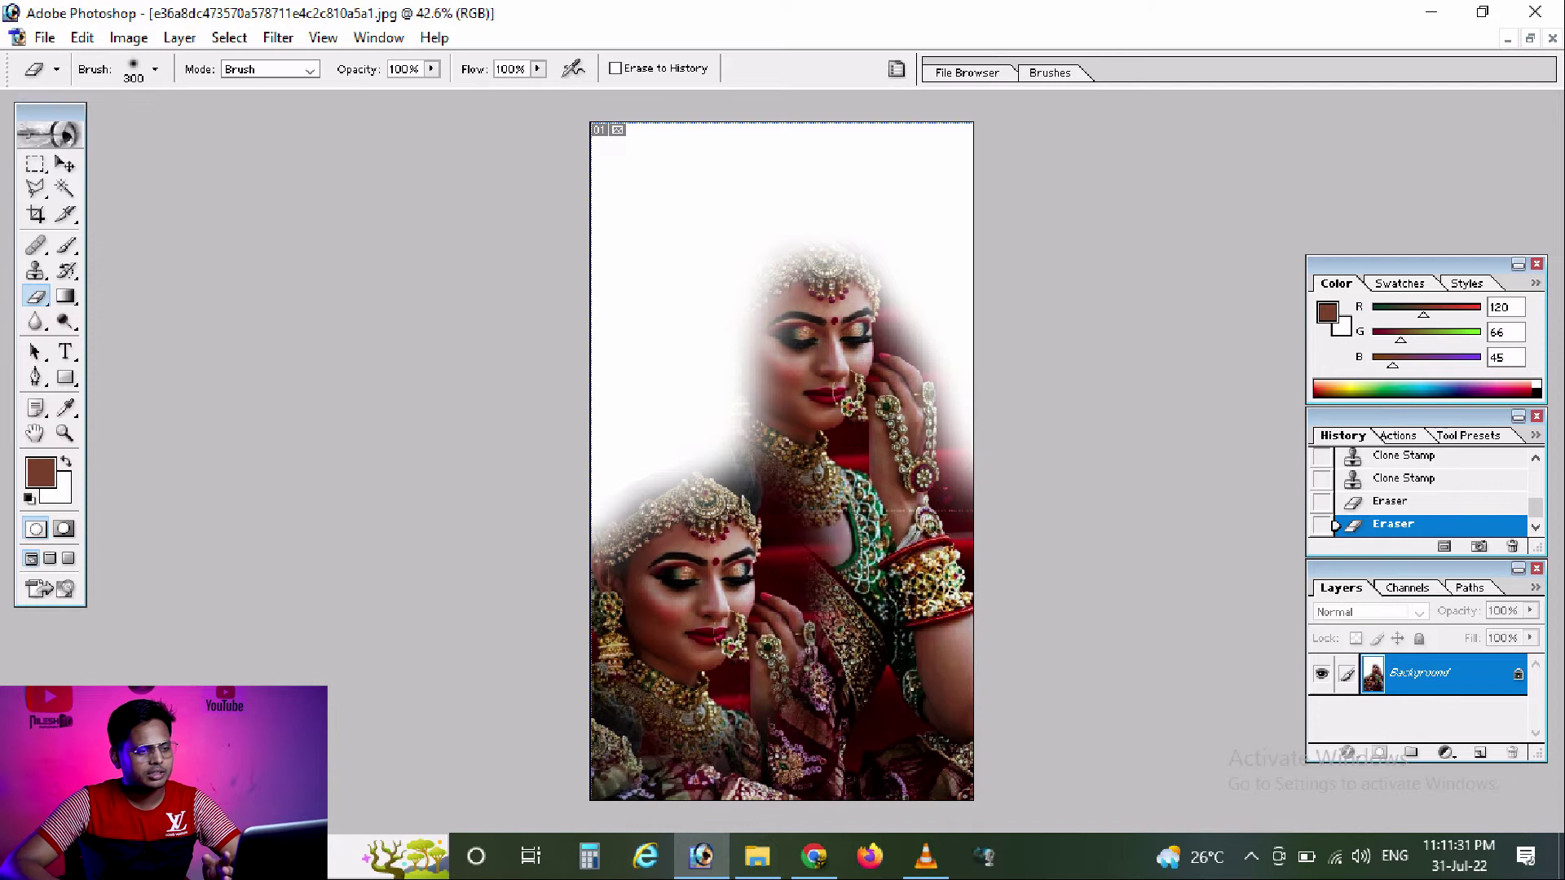
{"action": "left_click", "coordinate": [66, 296]}
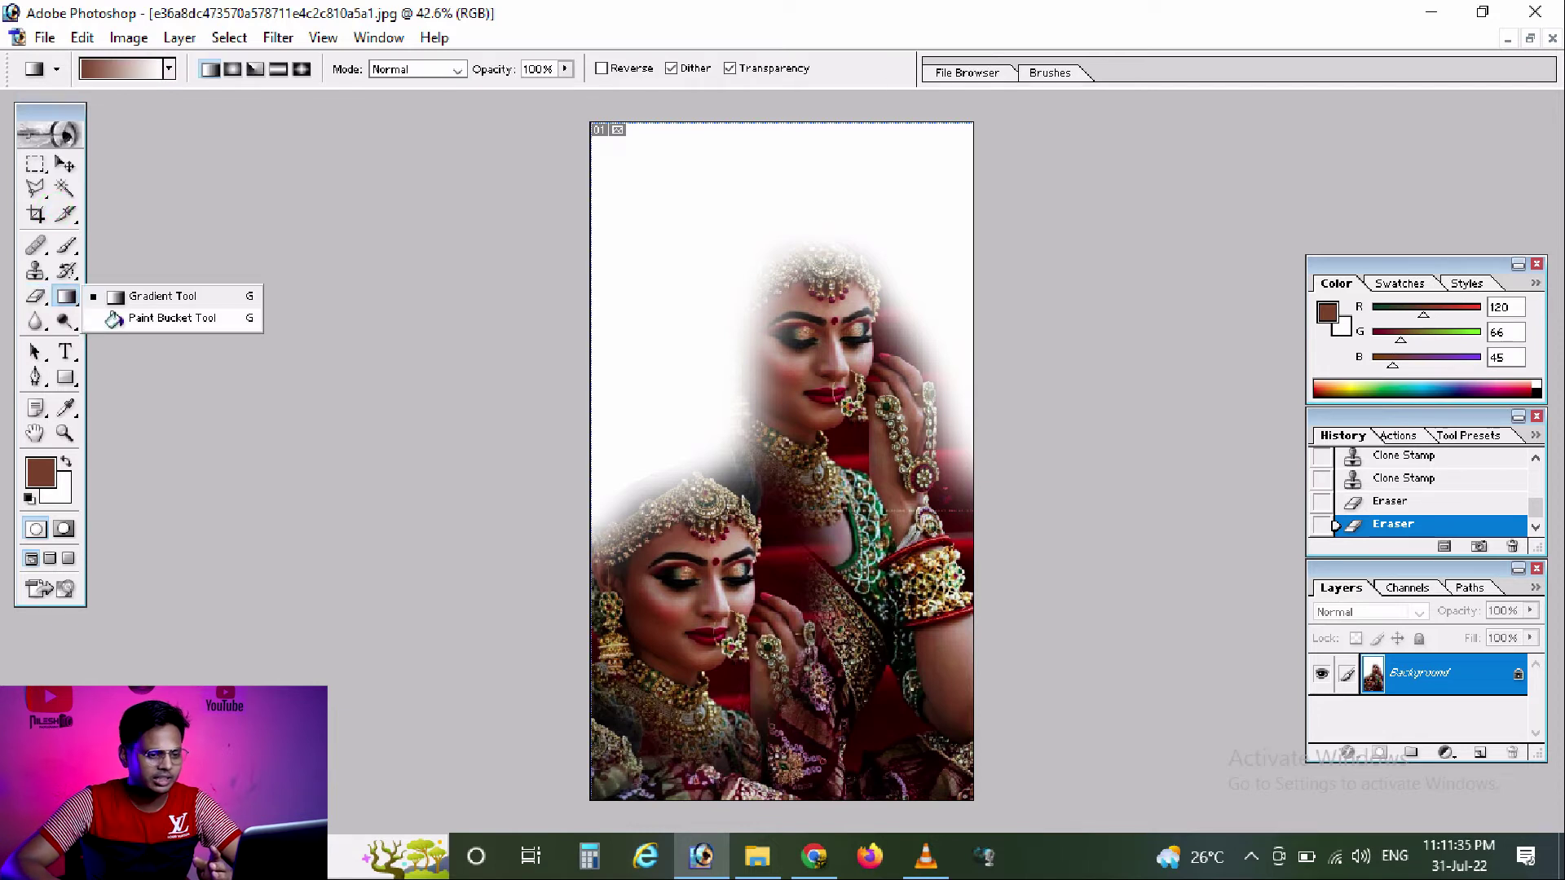
Paint Bucket the white background orange FF4700, then undo back to the original dark red.
{"action": "left_click", "coordinate": [171, 317]}
{"action": "left_click", "coordinate": [41, 471]}
{"action": "left_click", "coordinate": [792, 462]}
{"action": "key", "text": "Return"}
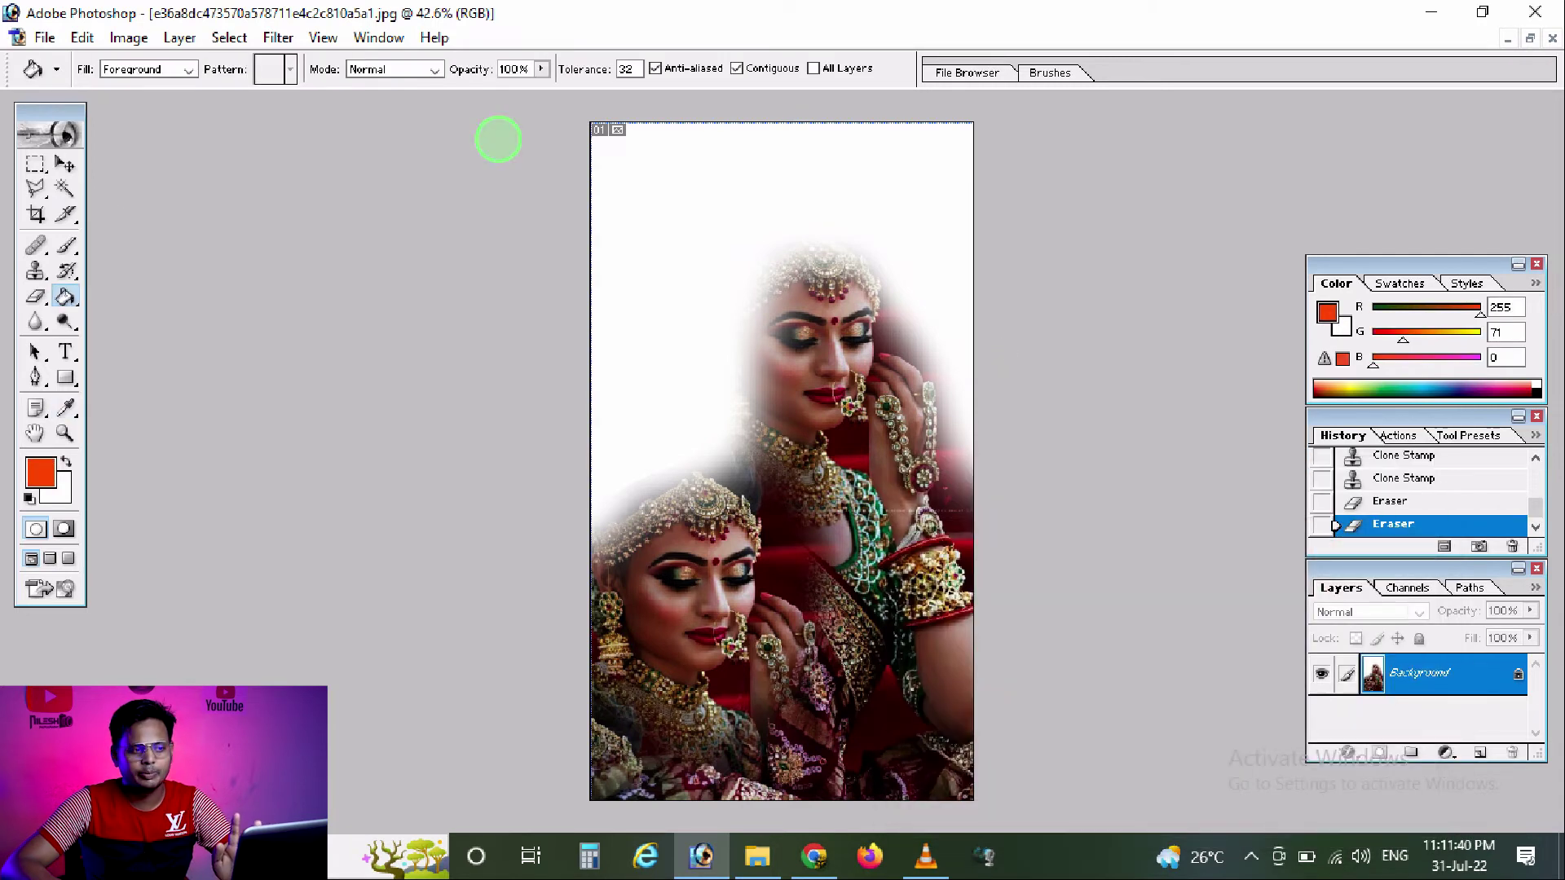
{"action": "left_click", "coordinate": [499, 140]}
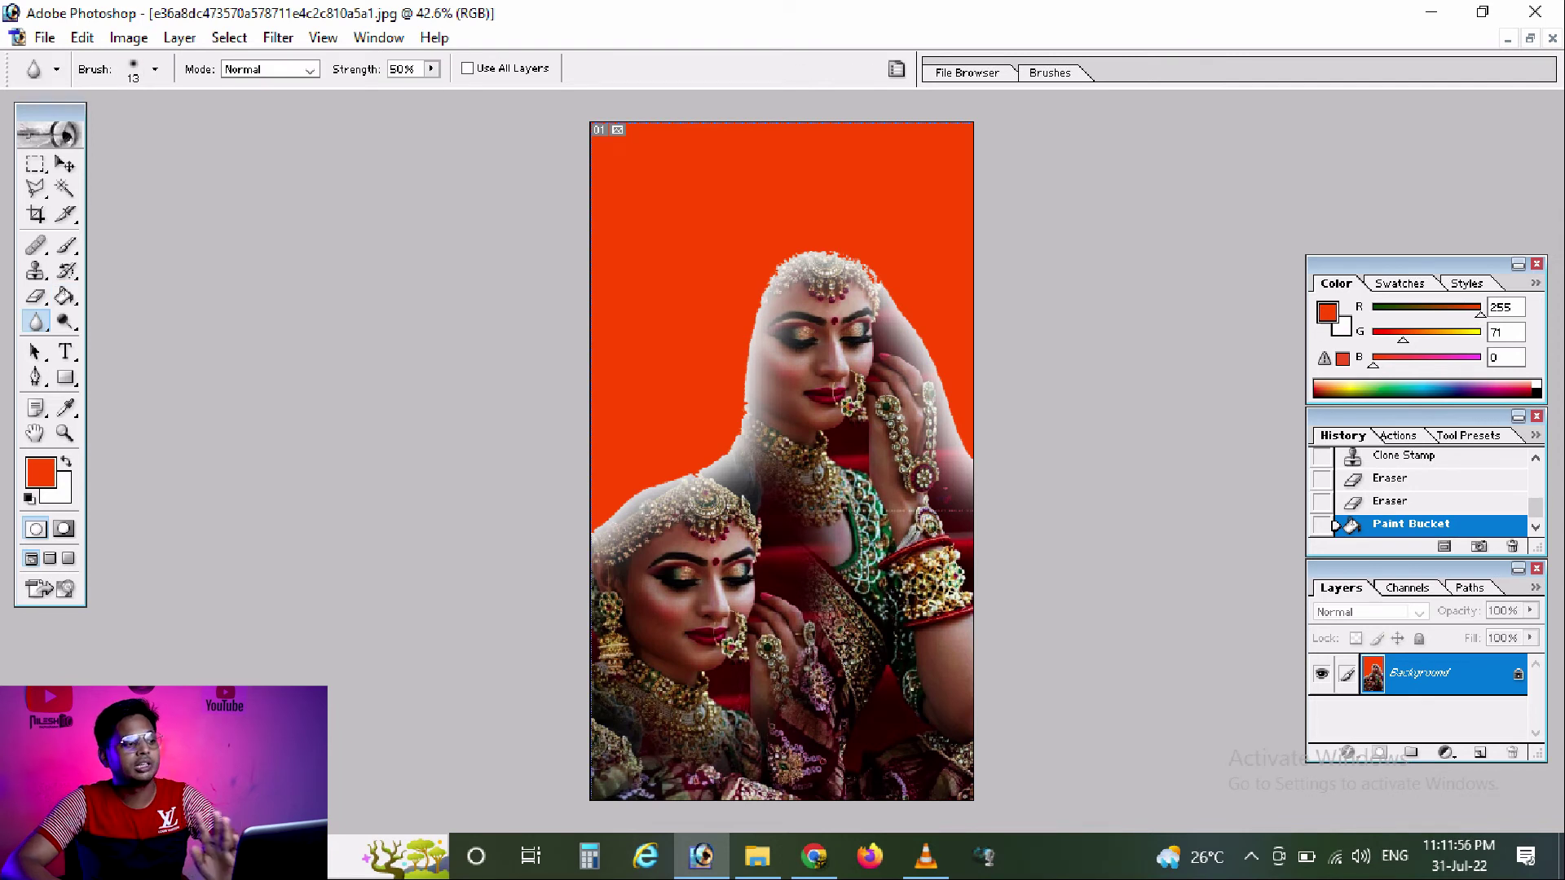
{"action": "key", "text": "ctrl+alt+z"}
{"action": "key", "text": "ctrl+alt+z"}
{"action": "key", "text": "ctrl+alt+z"}
{"action": "key", "text": "ctrl+alt+z"}
{"action": "key", "text": "ctrl+alt+z"}
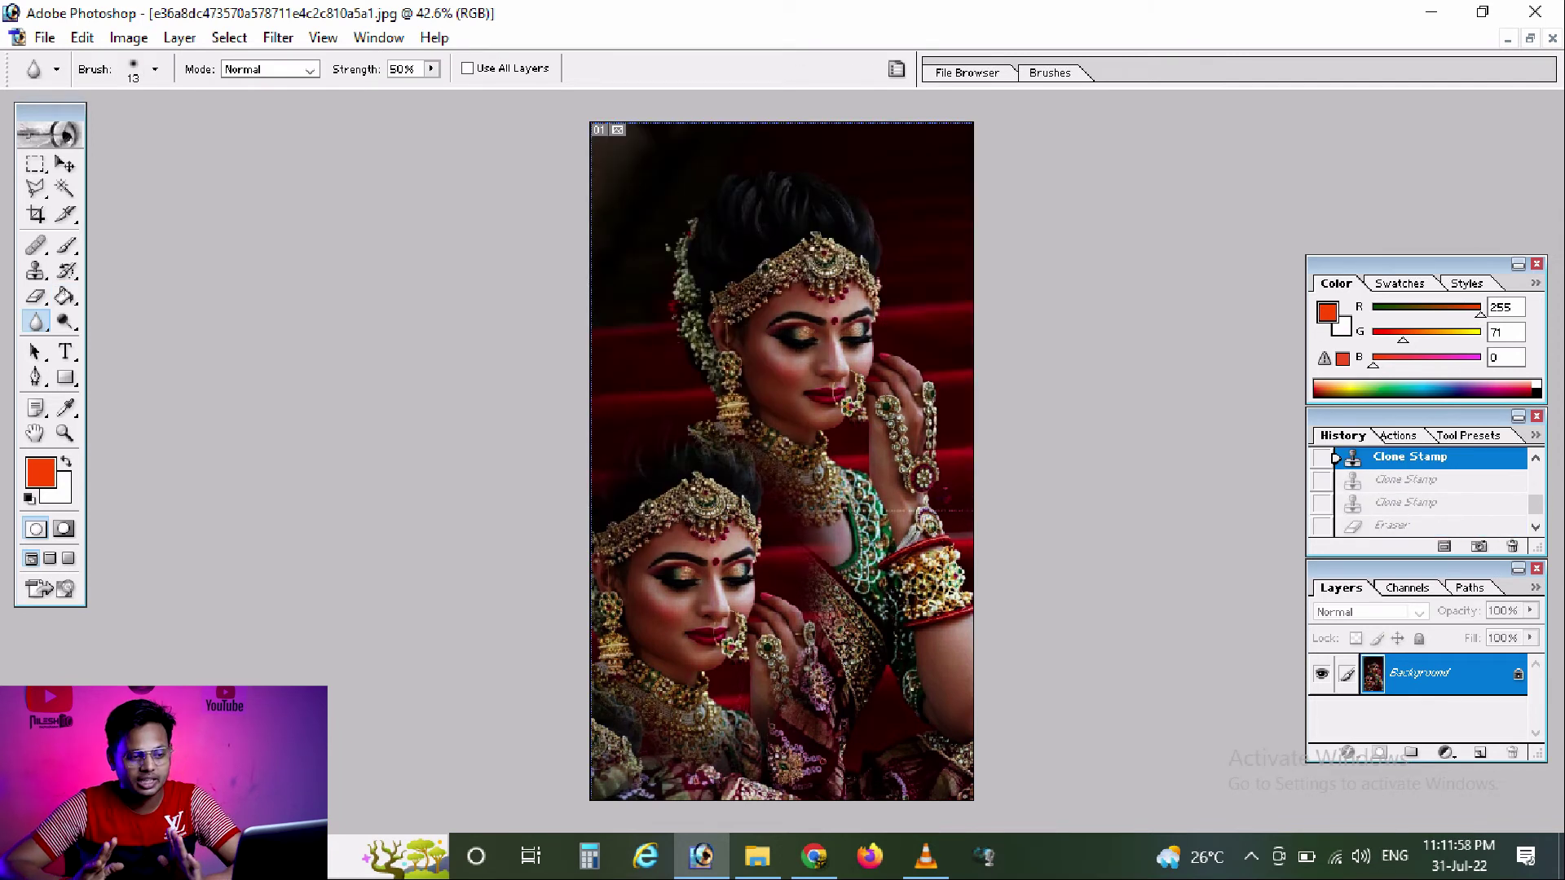
Zoom in on the bride's face and nose ring and blur the skin with a 40 px brush.
{"action": "key", "text": "ctrl+plus"}
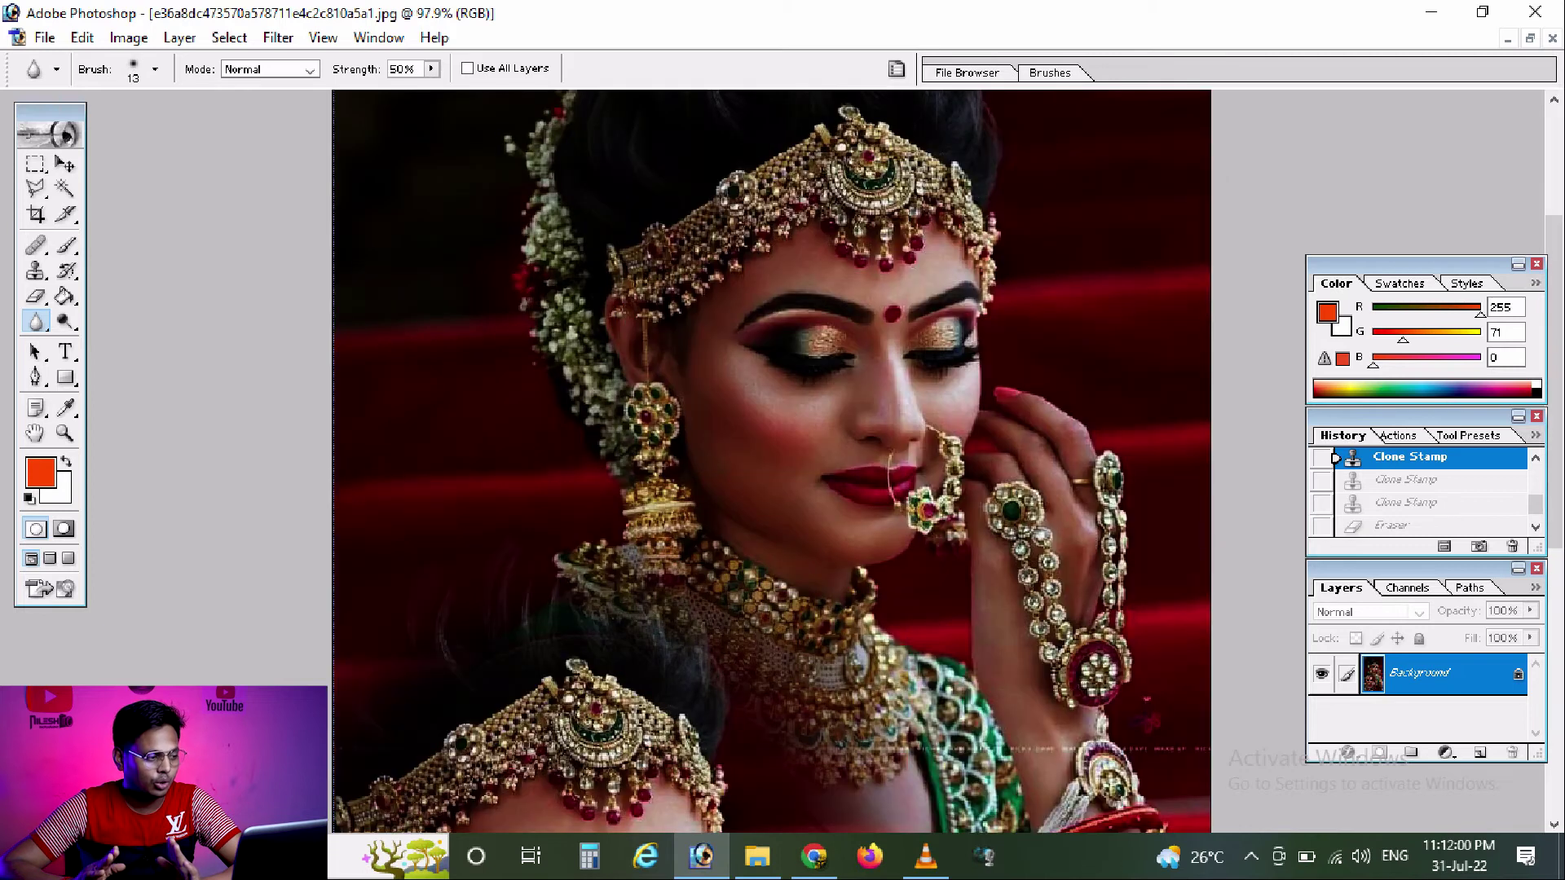
{"action": "key", "text": "ctrl+plus"}
{"action": "key", "text": "ctrl+plus"}
{"action": "key", "text": "ctrl+plus"}
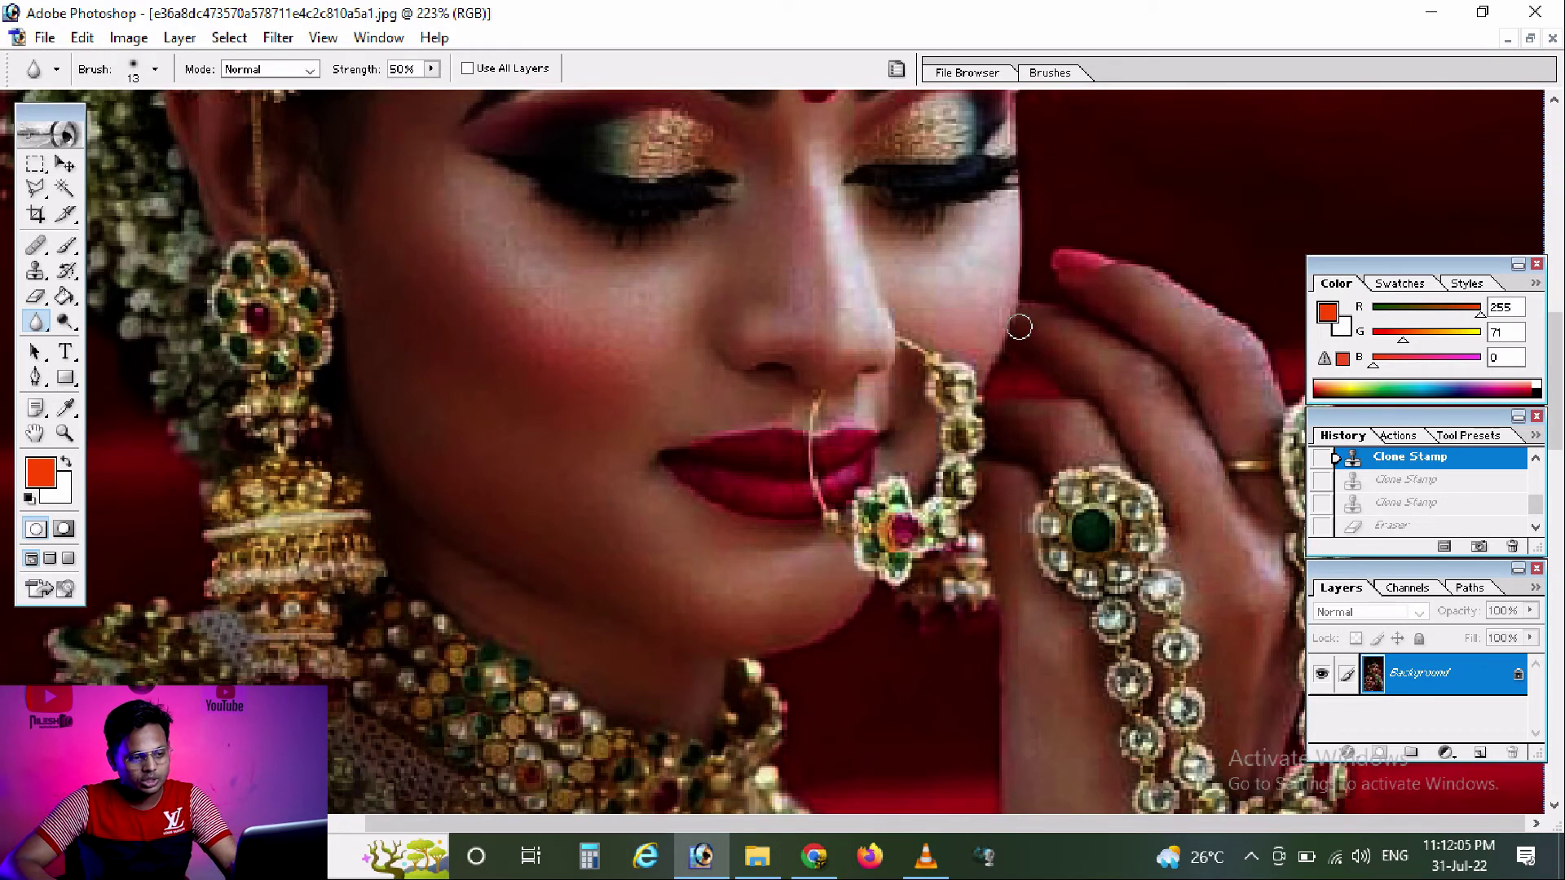
{"action": "key", "text": "bracketright"}
{"action": "key", "text": "bracketright"}
{"action": "key", "text": "bracketright"}
{"action": "left_click_drag", "start_coordinate": [989, 297], "coordinate": [980, 304]}
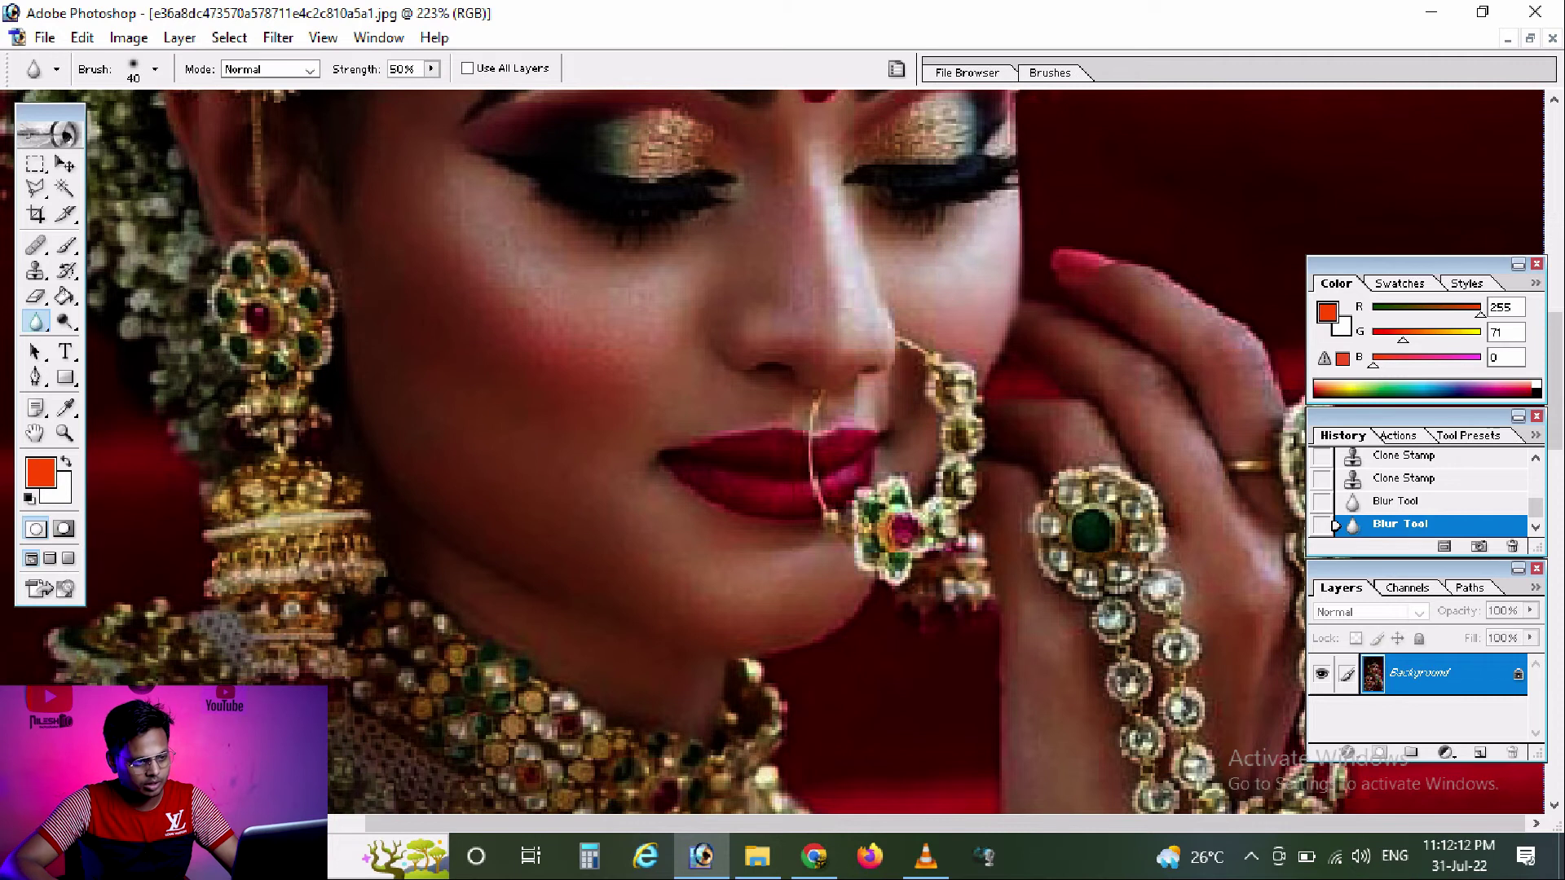
Smudge the cheek near the hand with a 50 px brush, then undo the smudge and blur strokes.
{"action": "left_click", "coordinate": [36, 321]}
{"action": "left_click", "coordinate": [122, 359]}
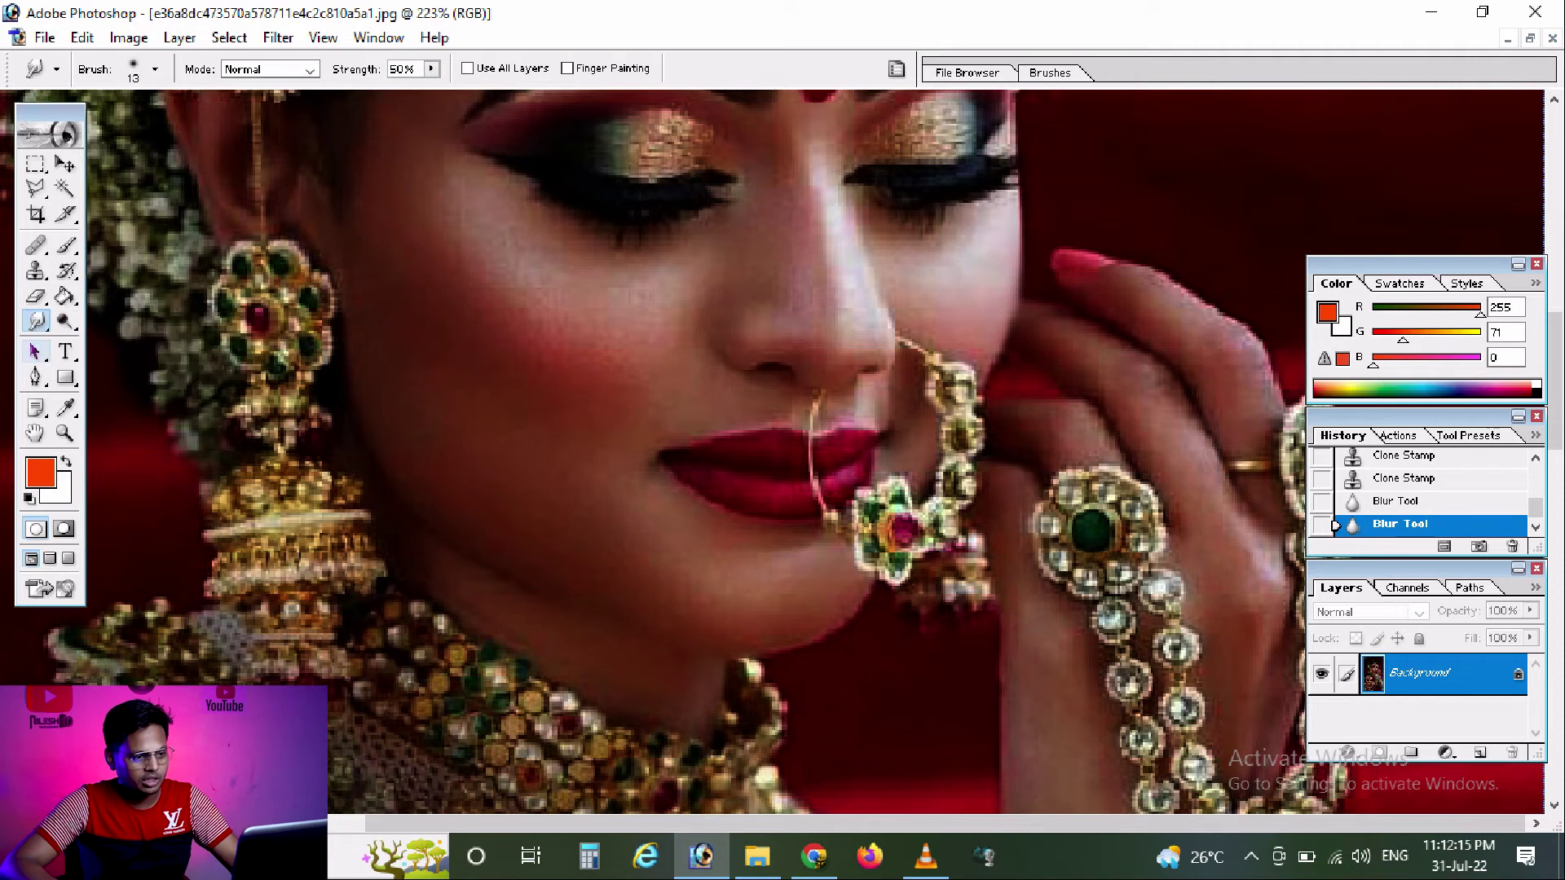
{"action": "key", "text": "]"}
{"action": "key", "text": "]"}
{"action": "key", "text": "]"}
{"action": "mouse_move", "coordinate": [1015, 261]}
{"action": "left_mouse_down"}
{"action": "mouse_move", "coordinate": [954, 358]}
{"action": "mouse_move", "coordinate": [938, 505]}
{"action": "mouse_move", "coordinate": [841, 602]}
{"action": "mouse_move", "coordinate": [775, 594]}
{"action": "mouse_move", "coordinate": [706, 643]}
{"action": "mouse_move", "coordinate": [650, 622]}
{"action": "mouse_move", "coordinate": [695, 566]}
{"action": "left_mouse_up"}
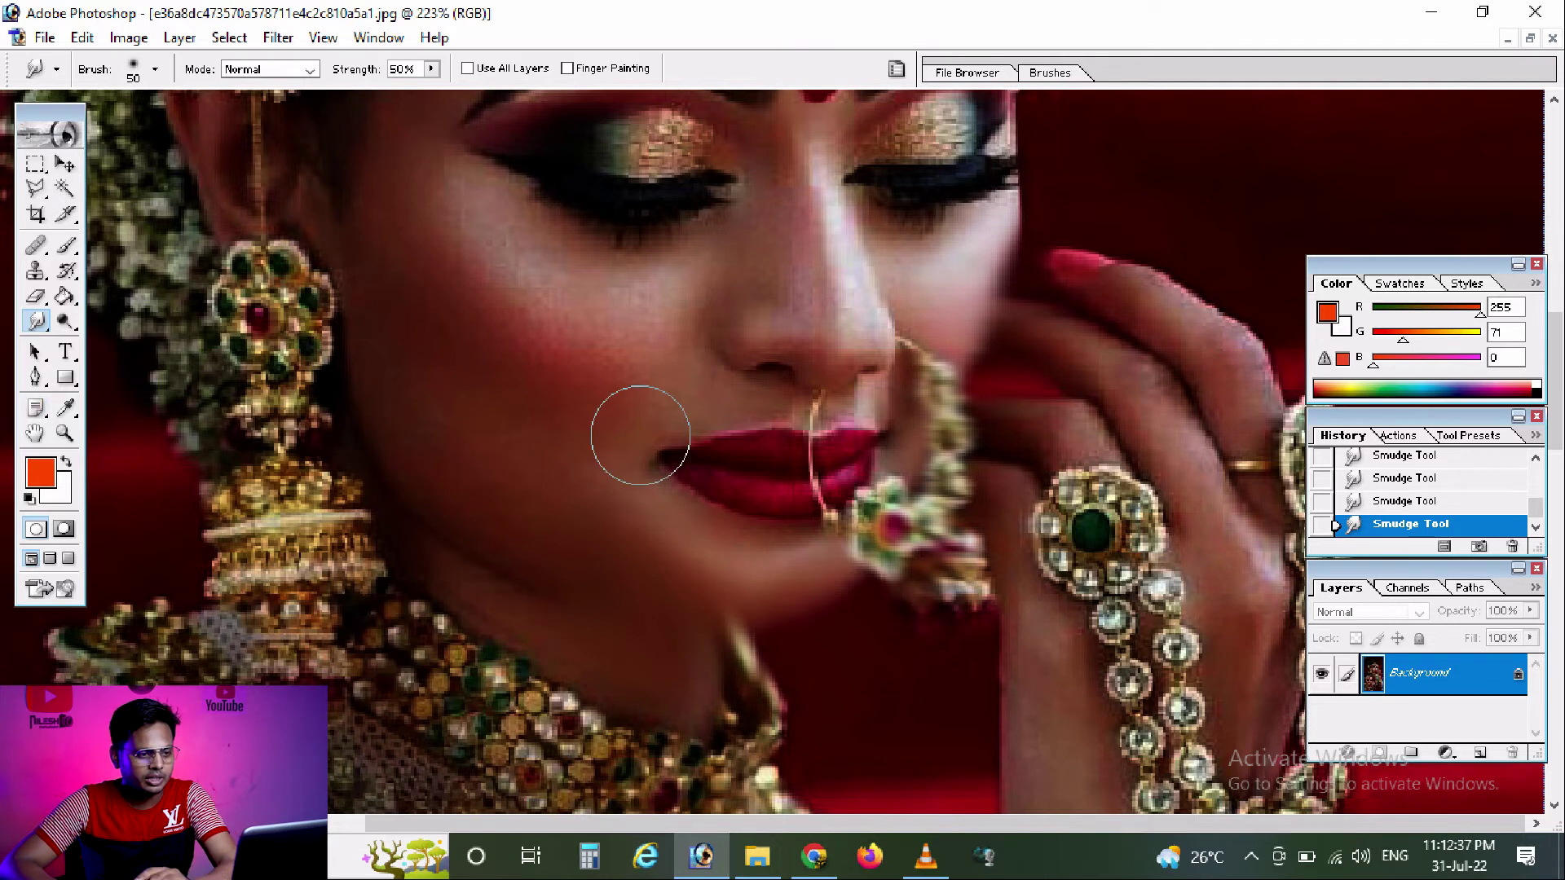
{"action": "key", "text": "ctrl+alt+z"}
{"action": "key", "text": "ctrl+alt+z"}
{"action": "key", "text": "ctrl+alt+z"}
{"action": "key", "text": "ctrl+alt+z"}
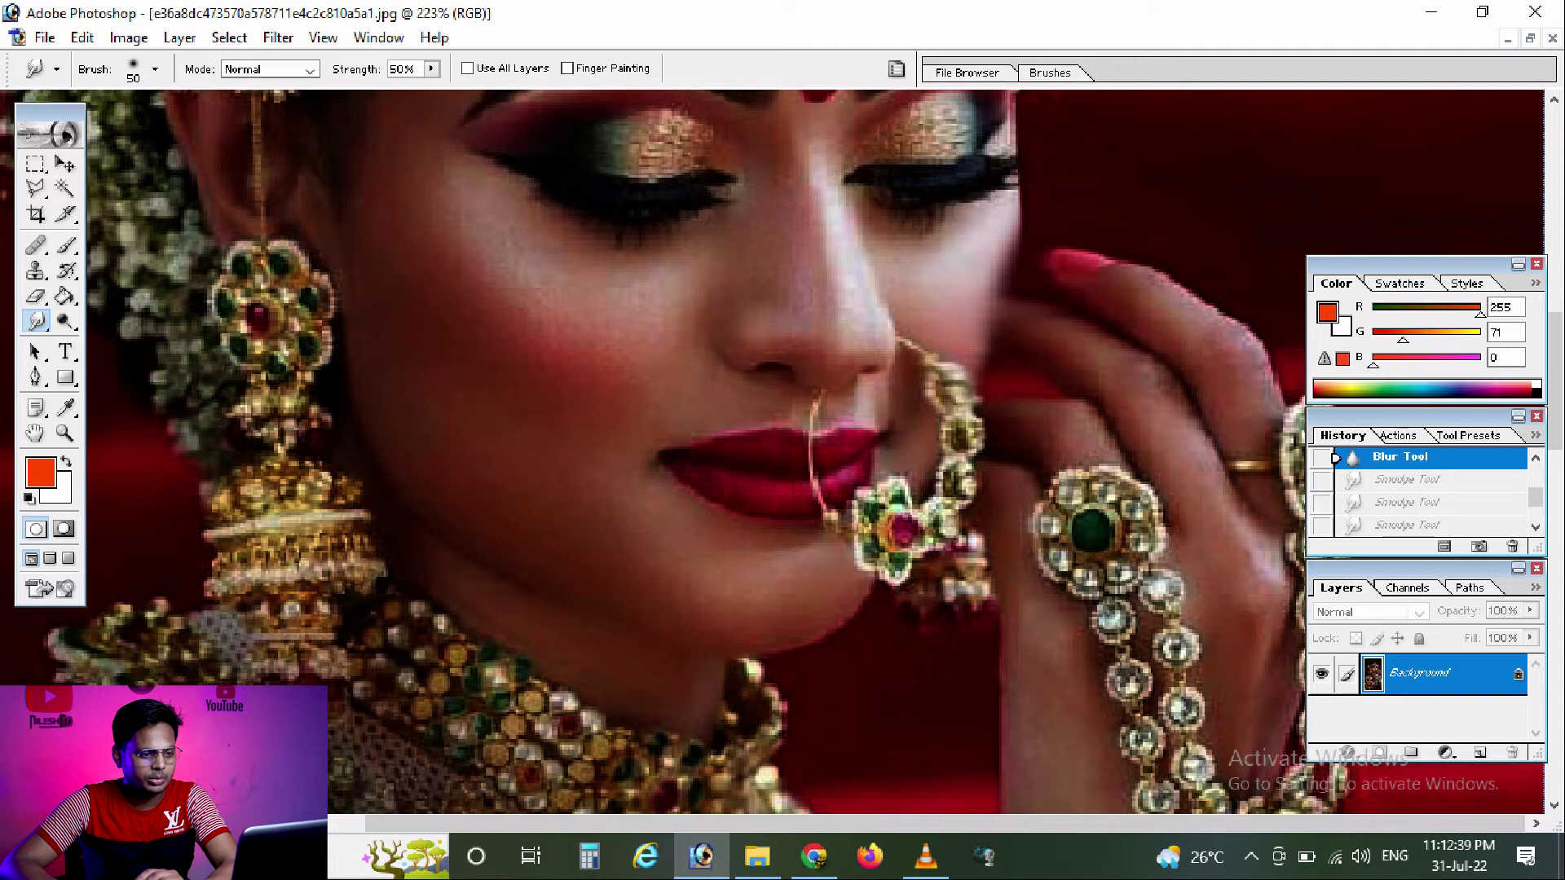
{"action": "key", "text": "ctrl+alt+z"}
{"action": "key", "text": "ctrl+alt+z"}
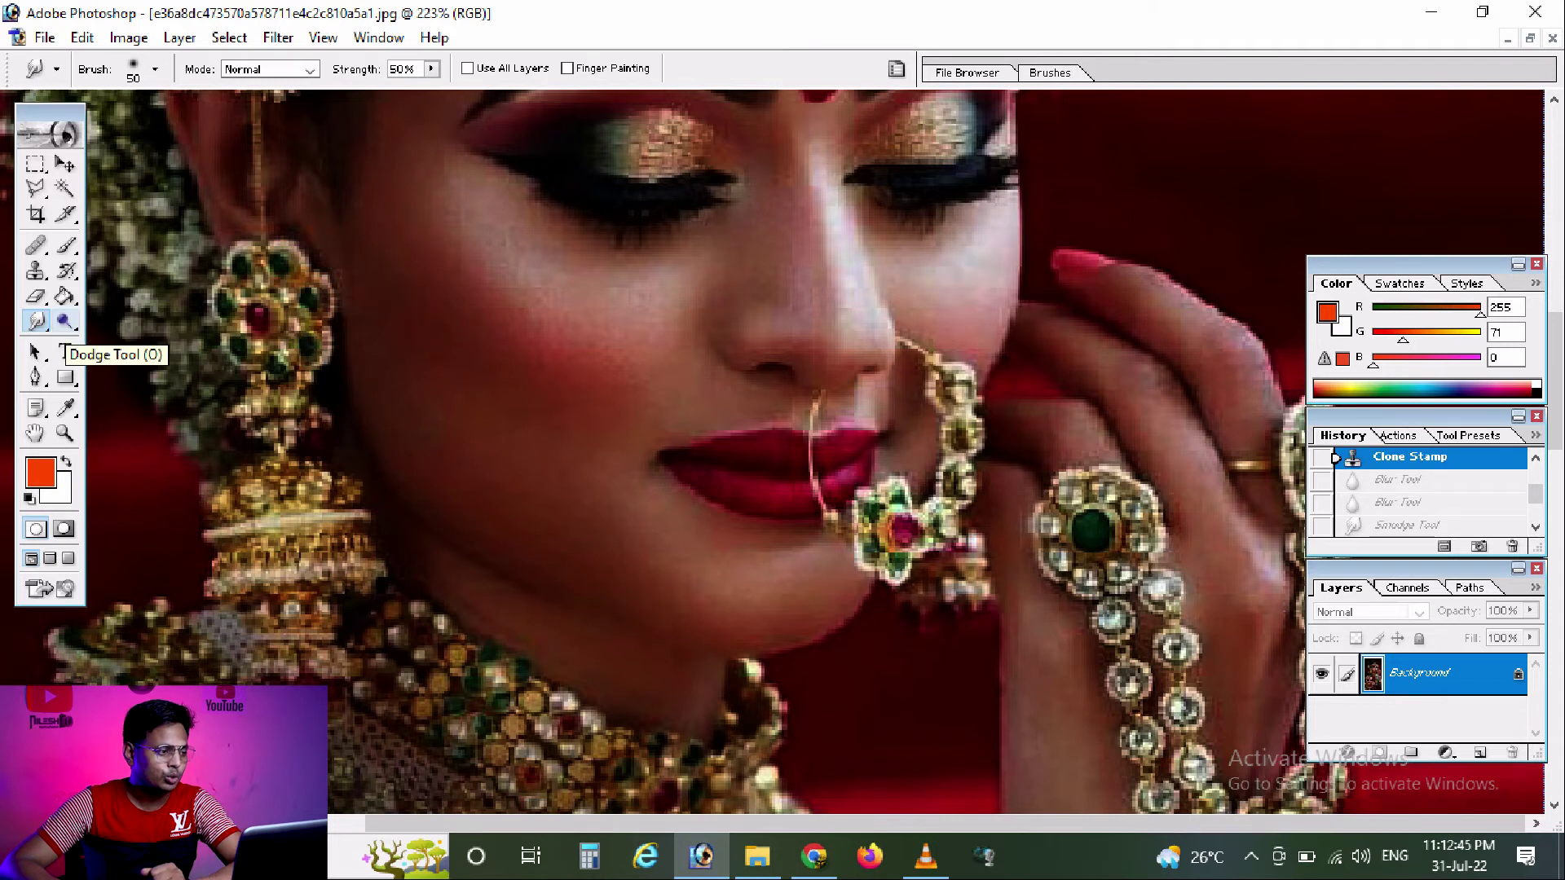
Brighten the bride's cheek and the area below the eye with a 125 px Dodge brush.
{"action": "left_click", "coordinate": [64, 321]}
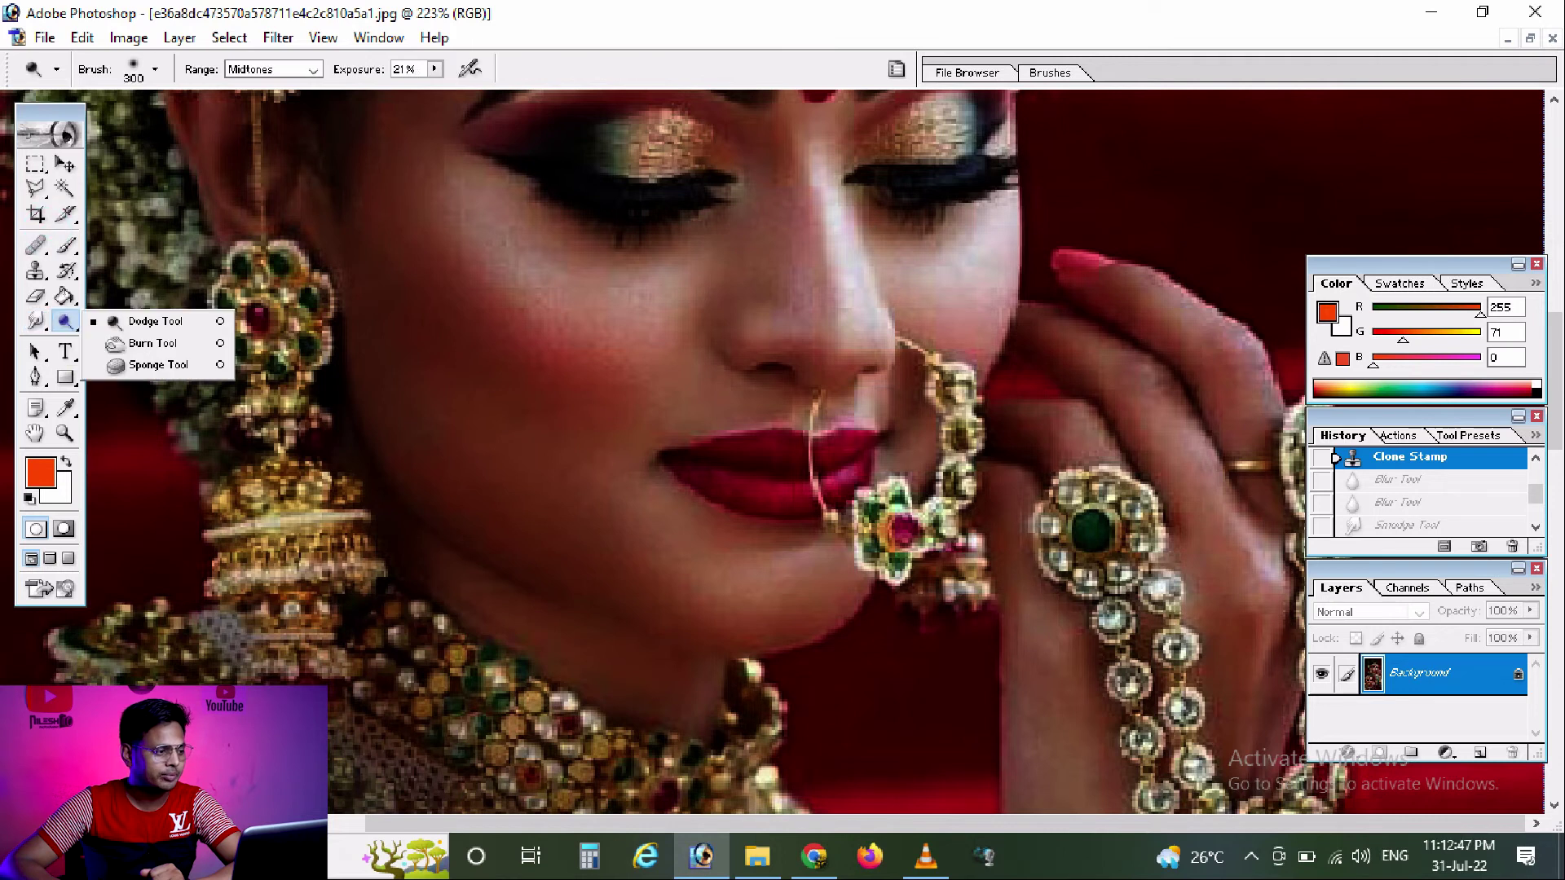
{"action": "left_click", "coordinate": [155, 321]}
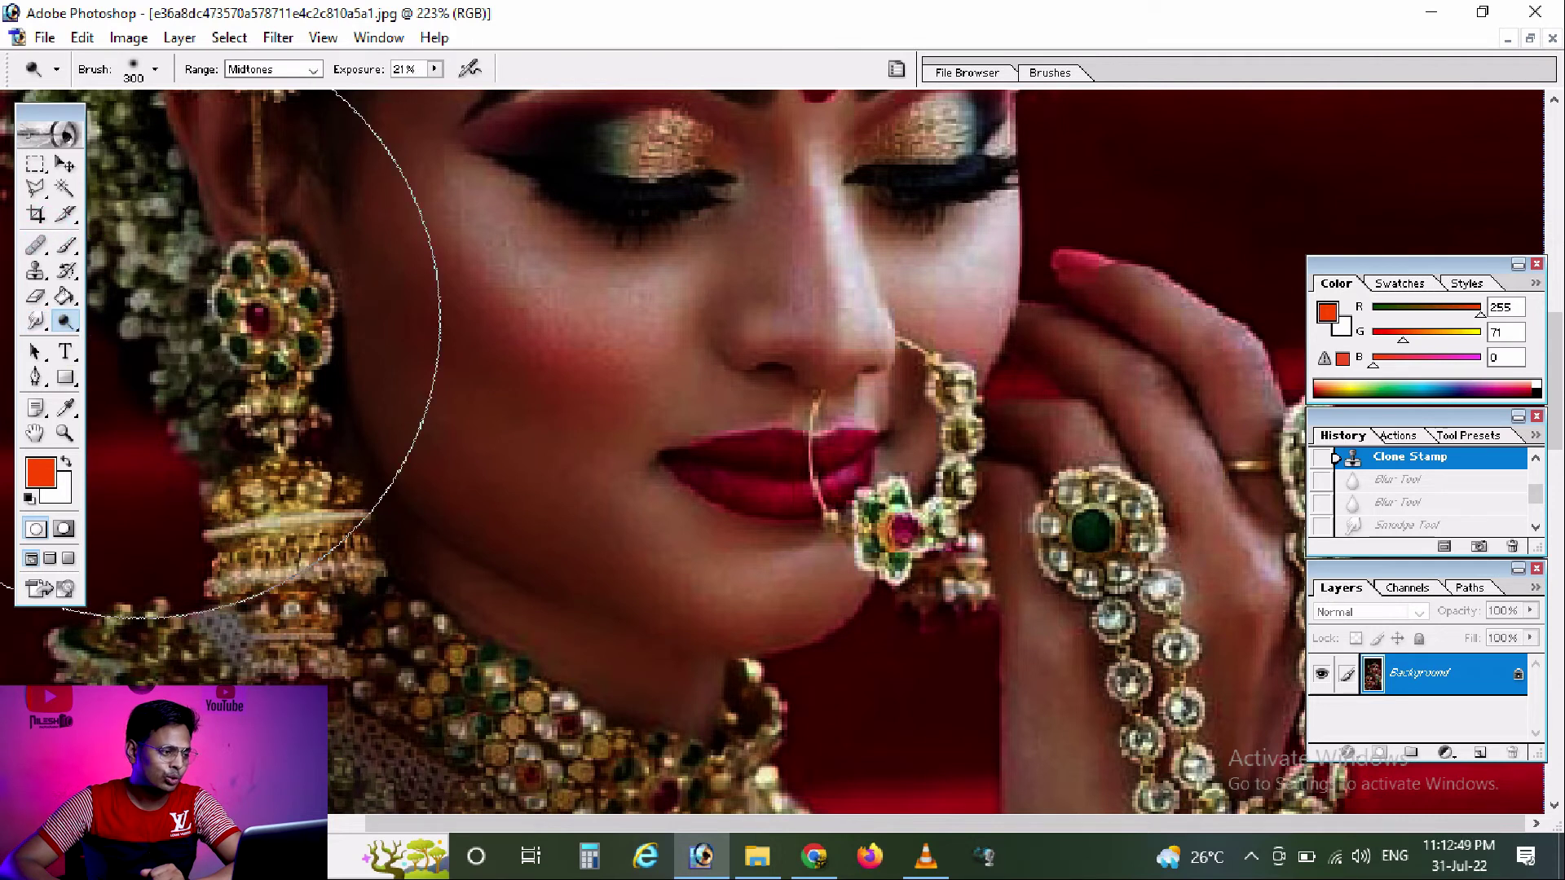
{"action": "key", "text": "bracketleft"}
{"action": "key", "text": "bracketleft"}
{"action": "key", "text": "bracketleft"}
{"action": "key", "text": "bracketleft"}
{"action": "key", "text": "bracketleft"}
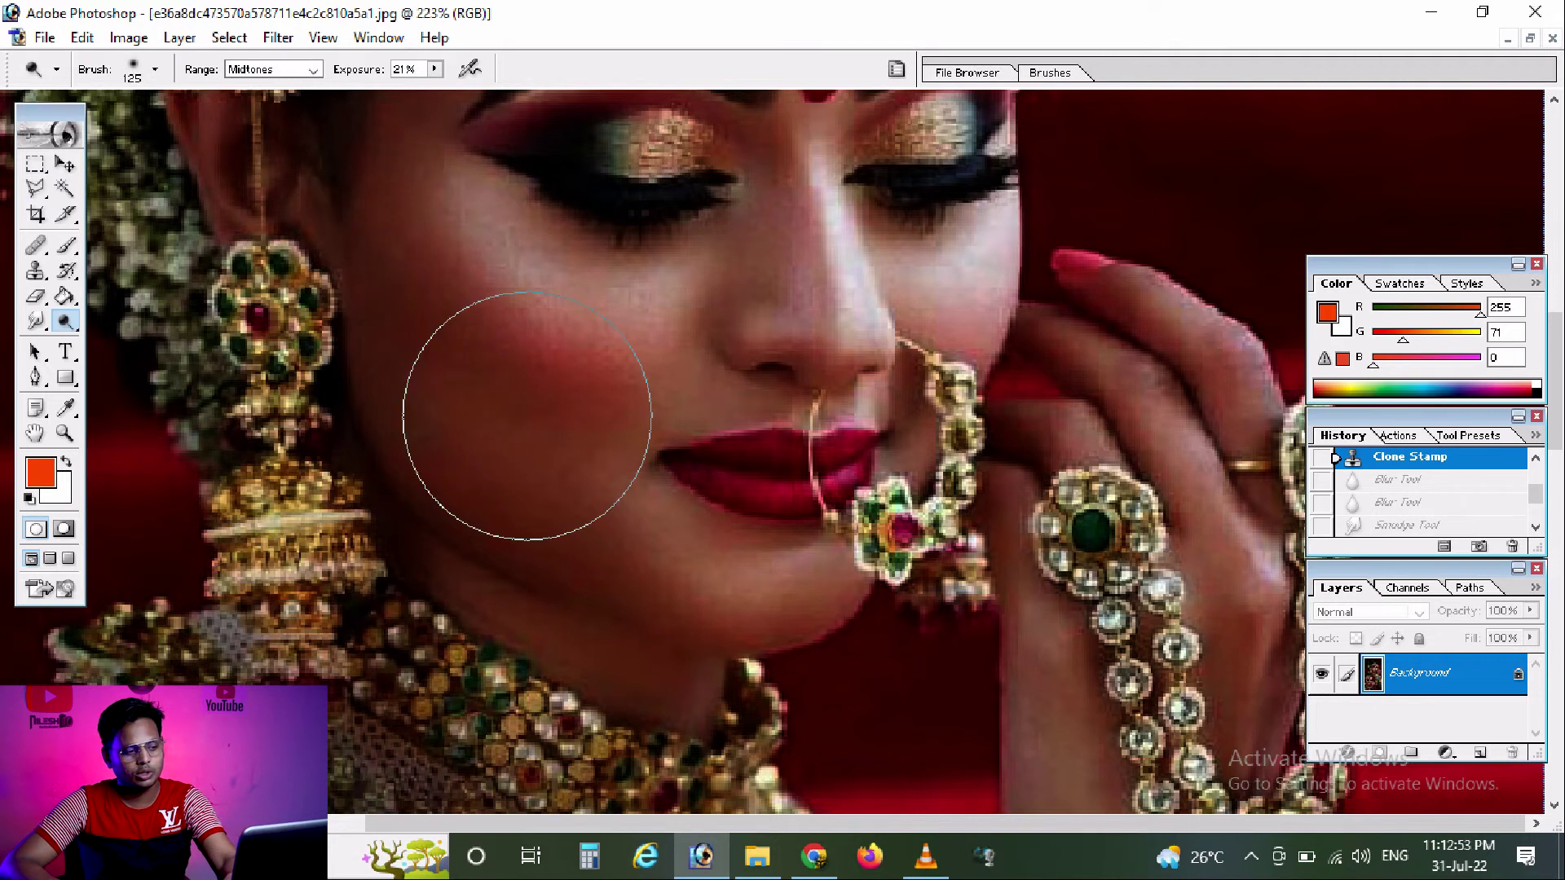
{"action": "left_click_drag", "start_coordinate": [524, 413], "coordinate": [464, 326]}
{"action": "left_click_drag", "start_coordinate": [587, 505], "coordinate": [530, 391]}
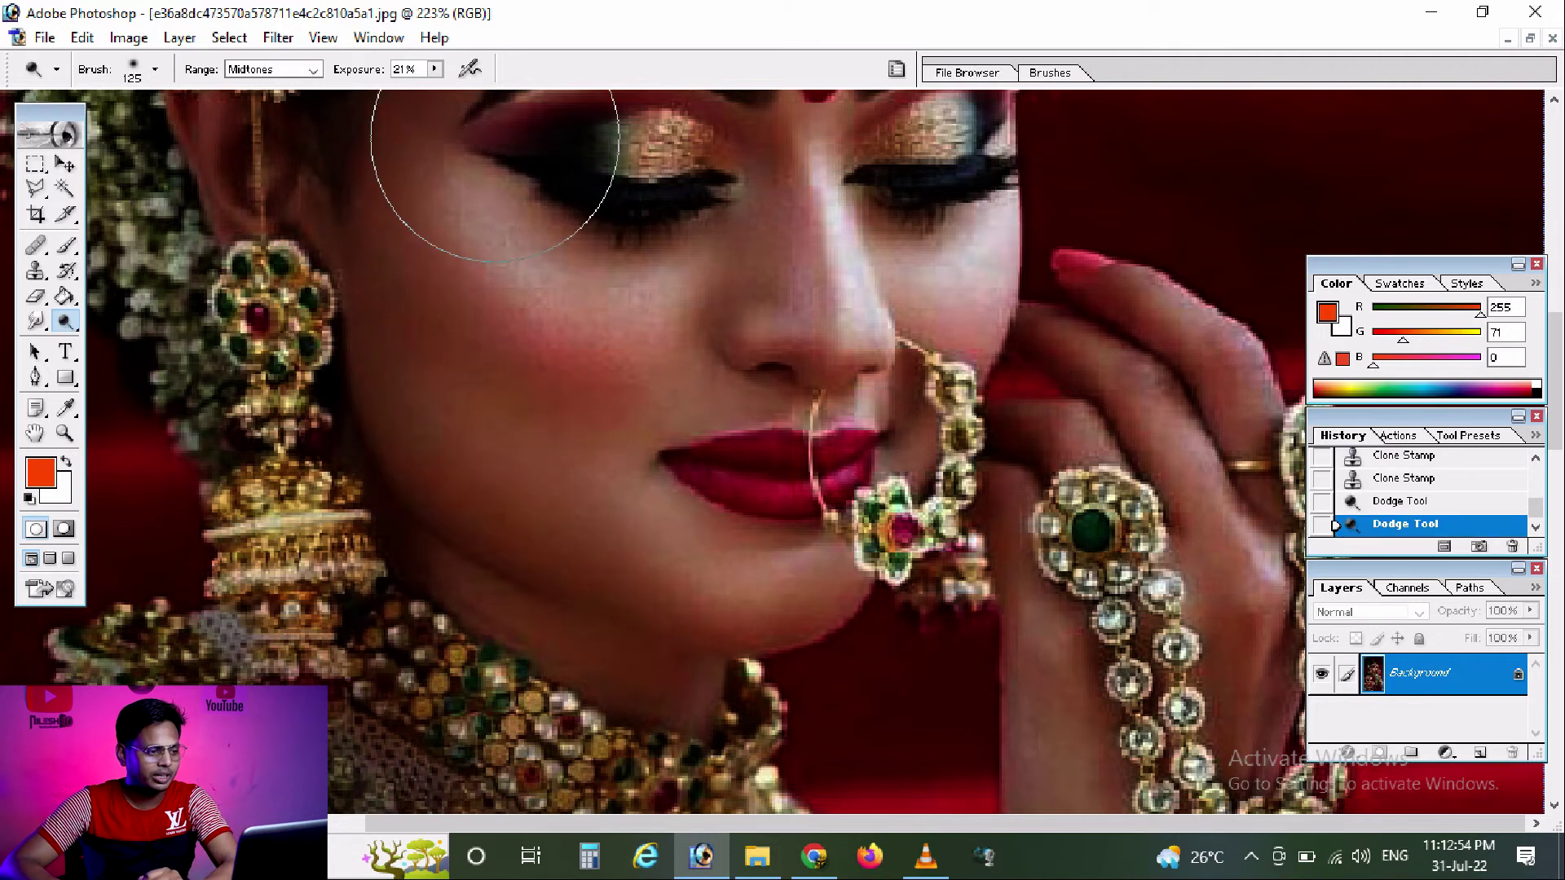
{"action": "left_click", "coordinate": [435, 68]}
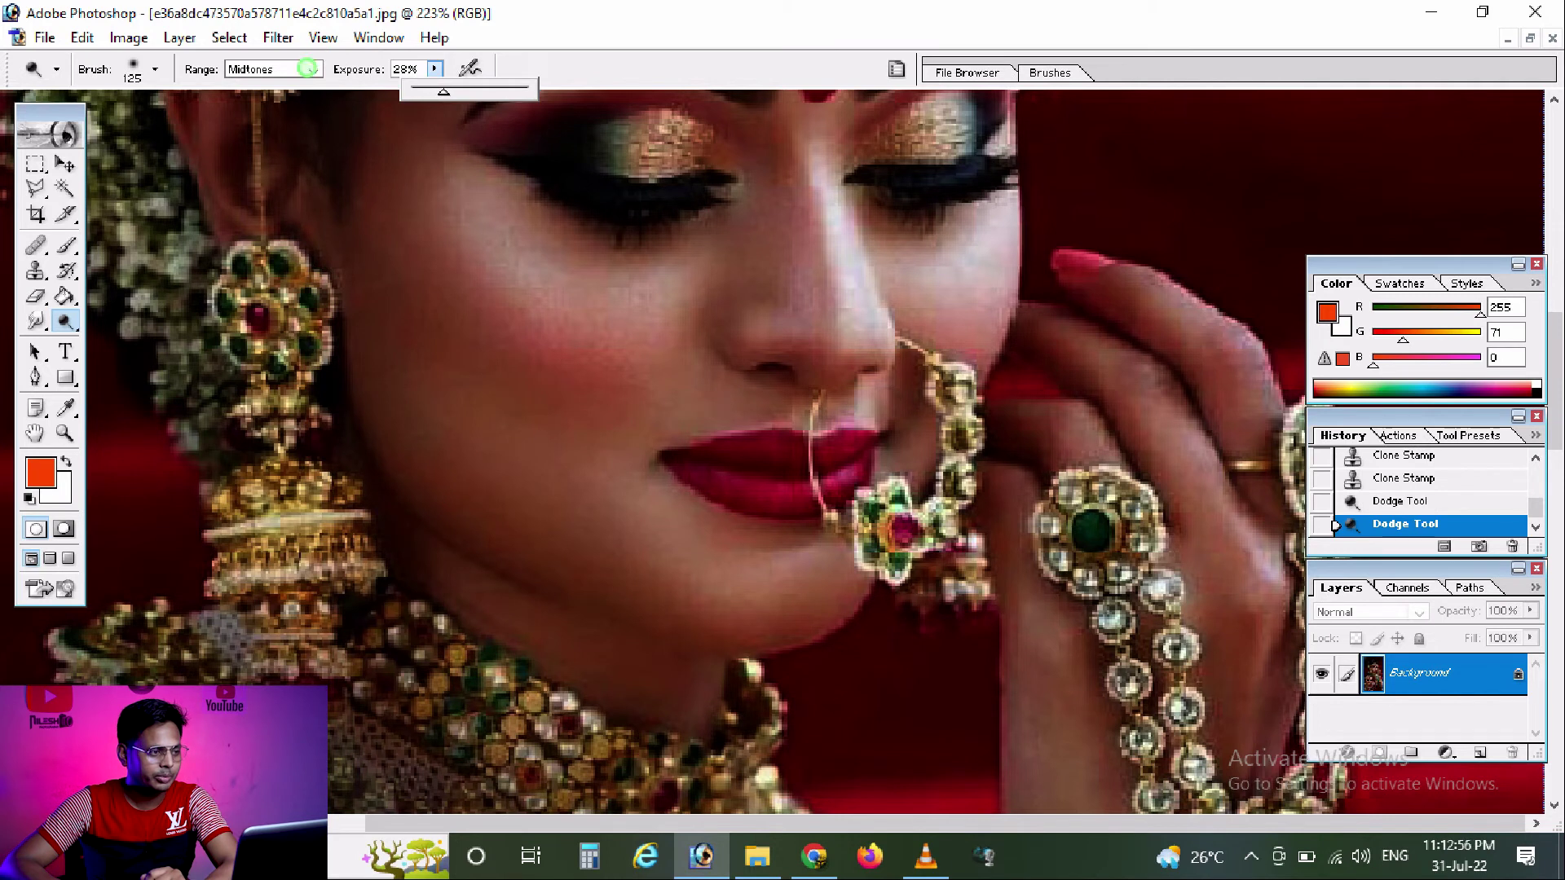
{"action": "left_click", "coordinate": [413, 209]}
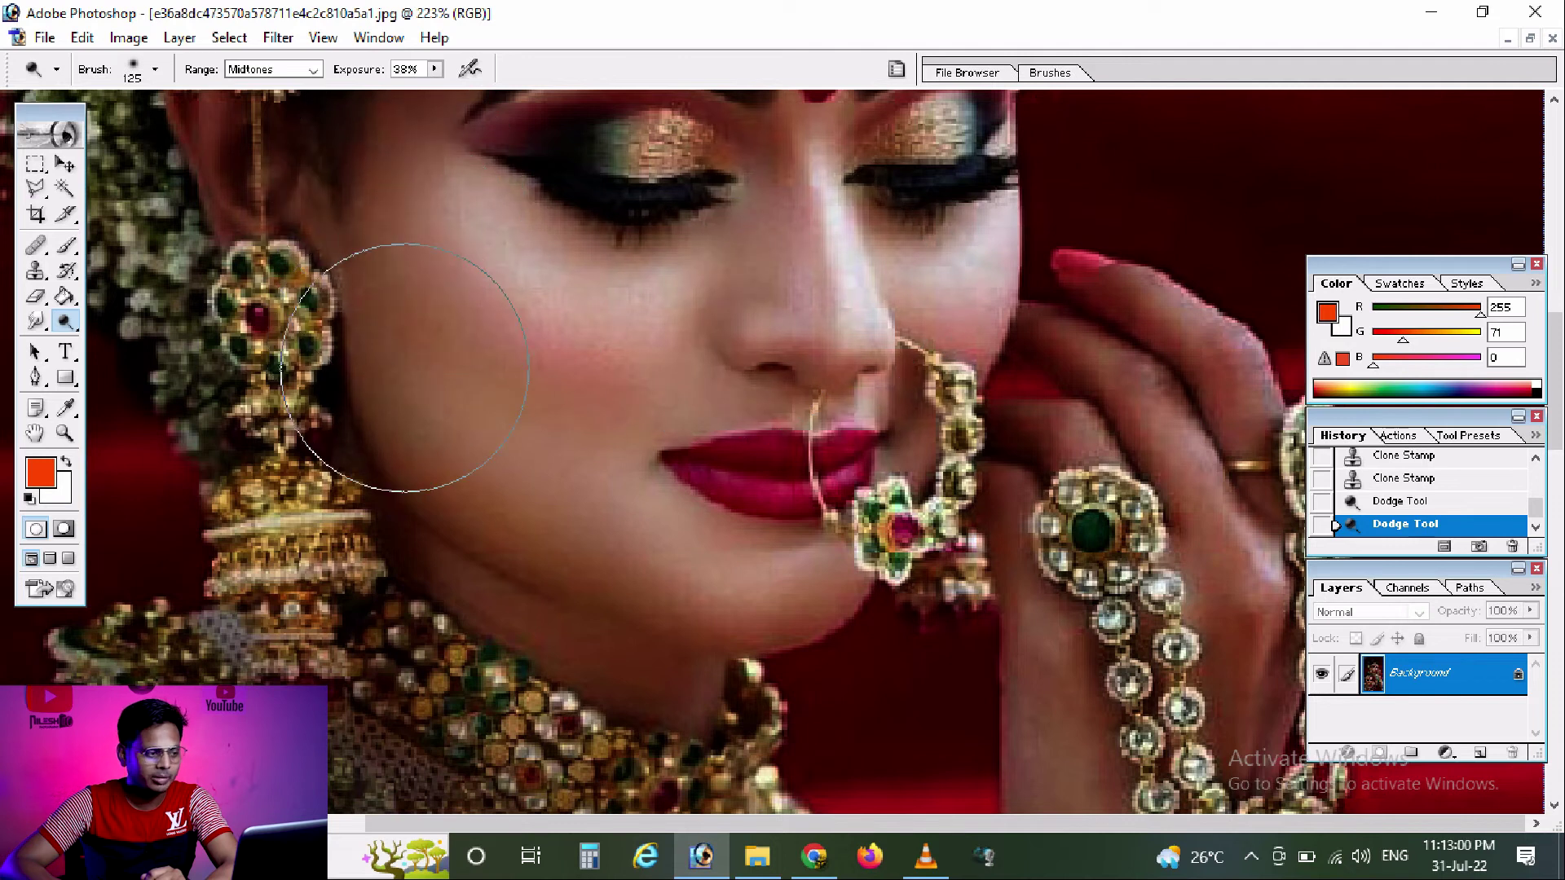
{"action": "left_click", "coordinate": [690, 262]}
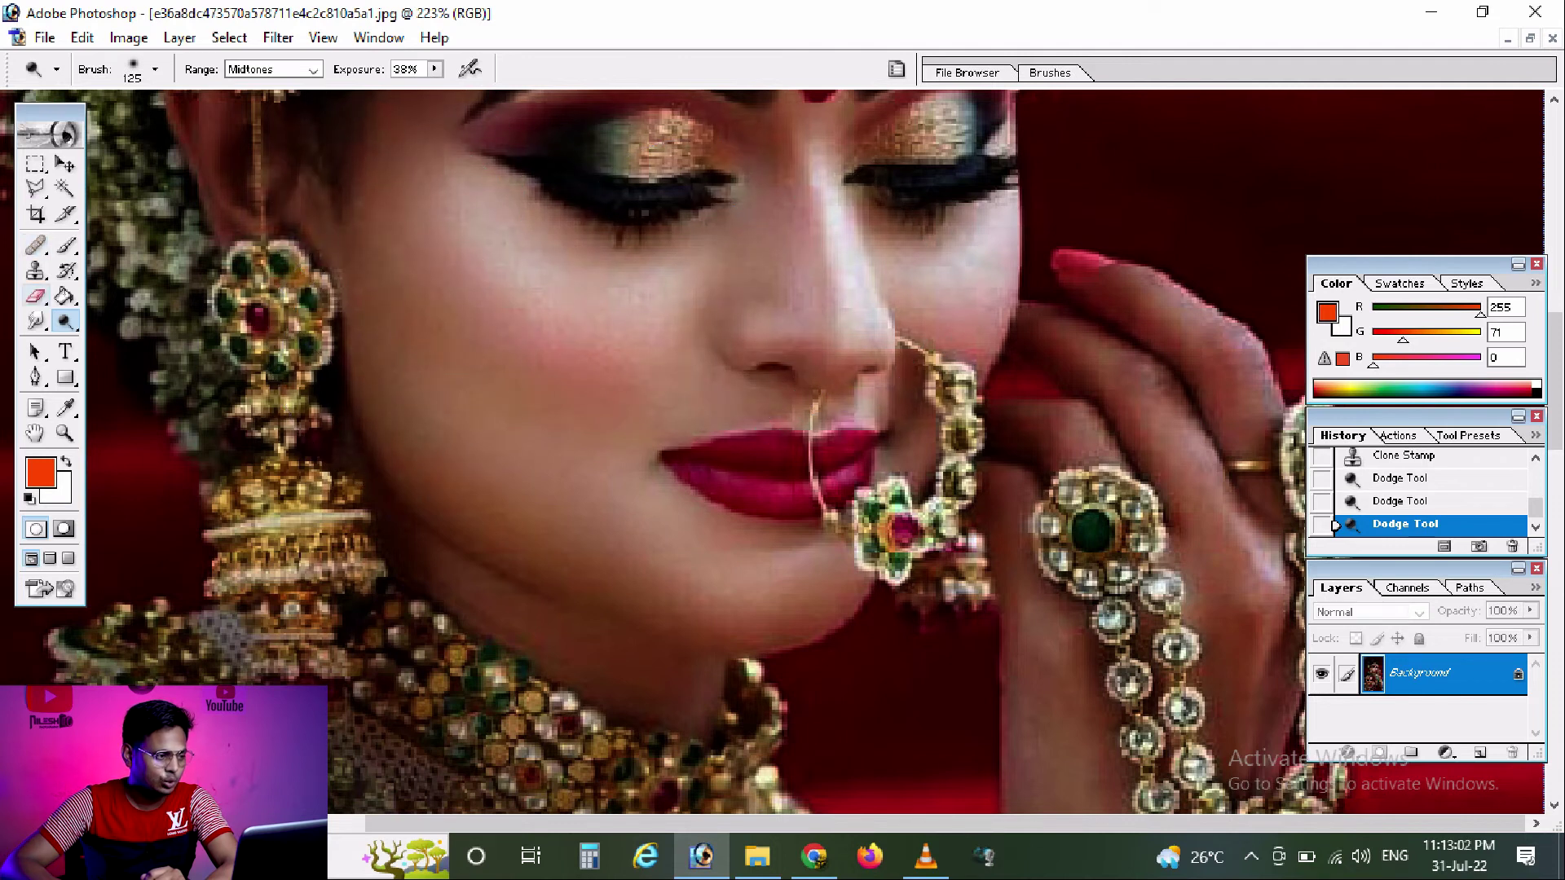
Darken the cheek, chin and jaw with the Burn tool, then undo back to the dodged state.
{"action": "left_click_drag", "start_coordinate": [64, 321], "coordinate": [150, 343]}
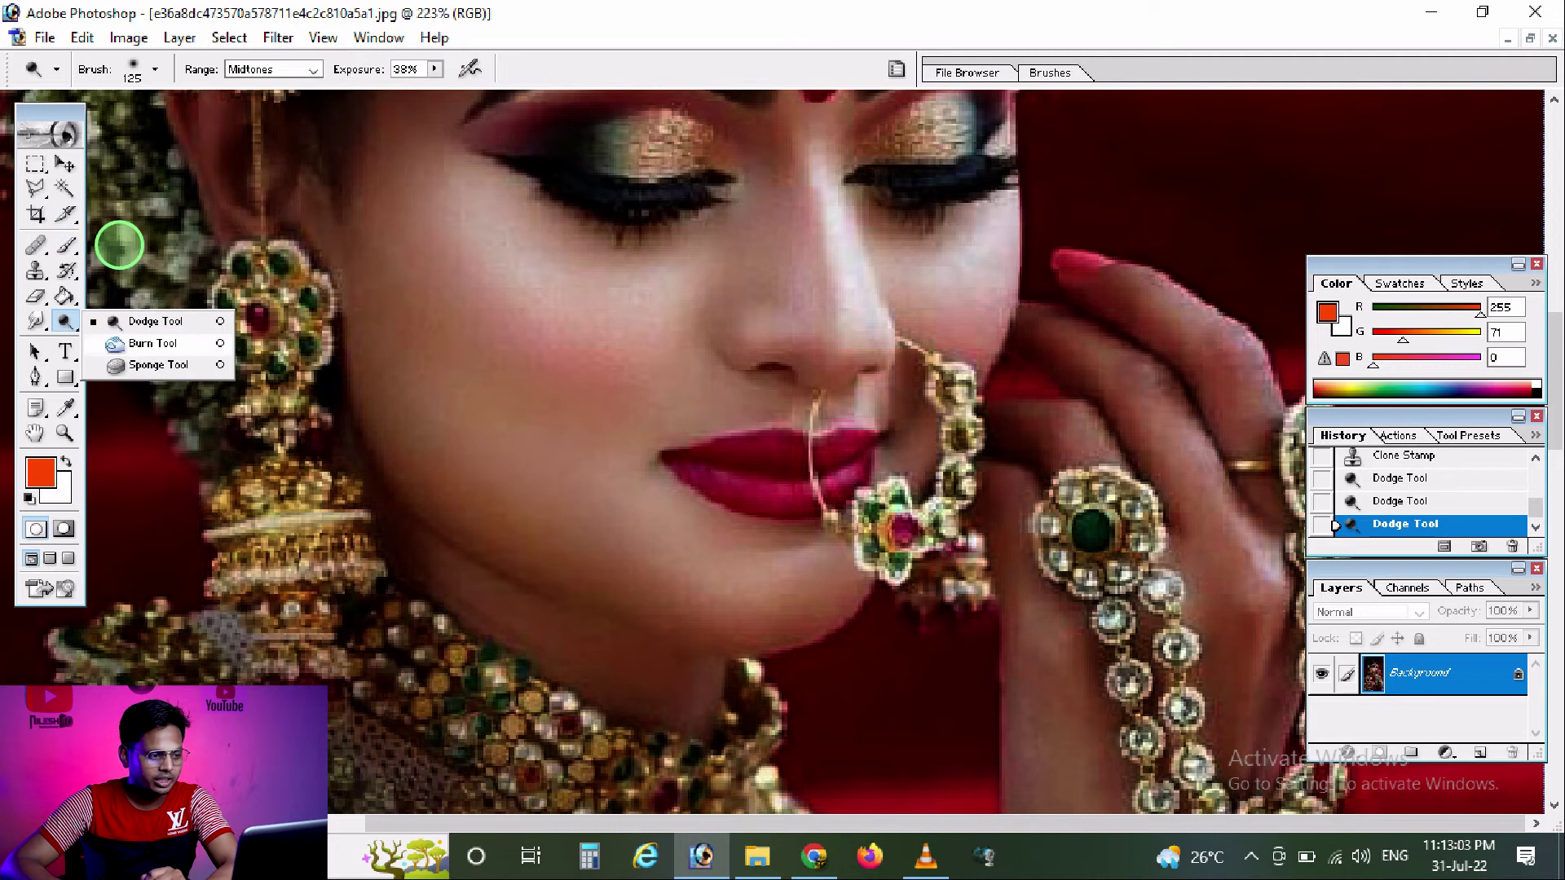
{"action": "left_click_drag", "start_coordinate": [448, 192], "coordinate": [350, 262]}
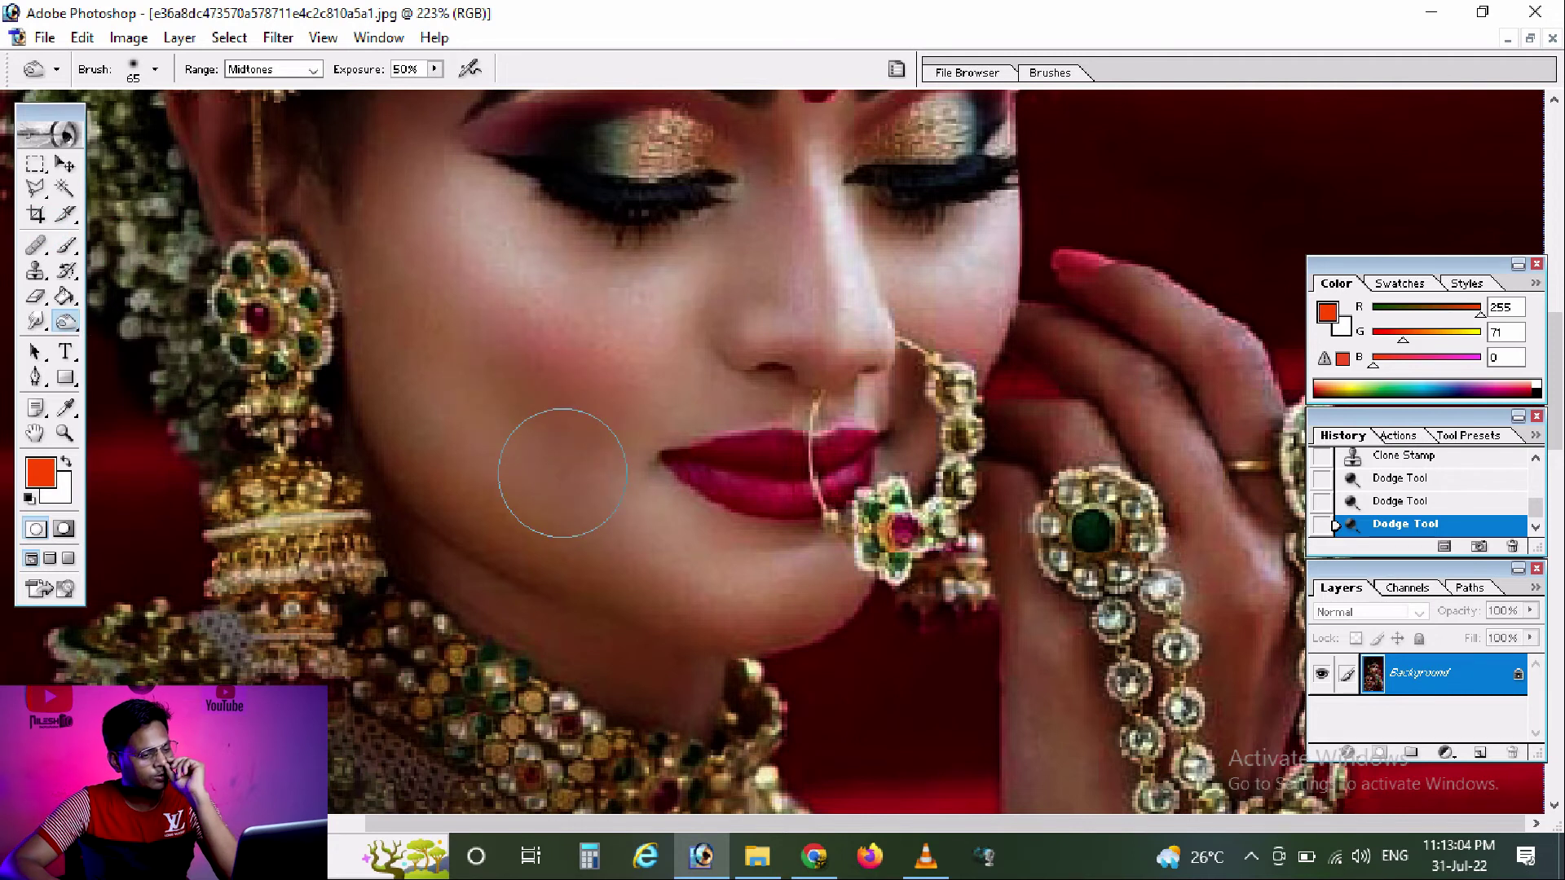
{"action": "left_click_drag", "start_coordinate": [587, 571], "coordinate": [738, 620]}
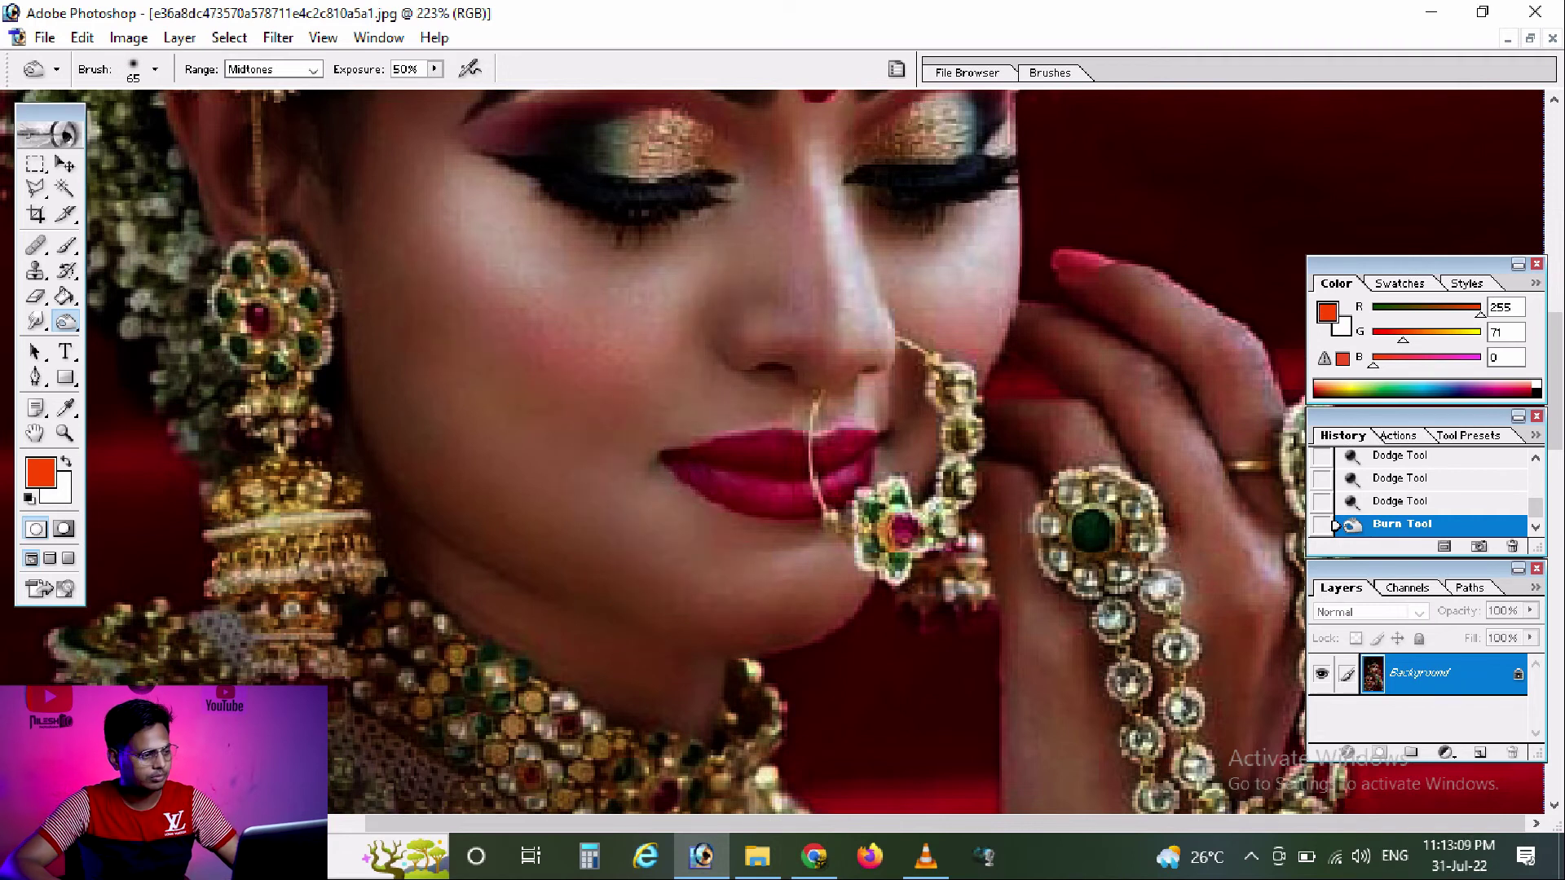
{"action": "left_click_drag", "start_coordinate": [733, 579], "coordinate": [663, 551]}
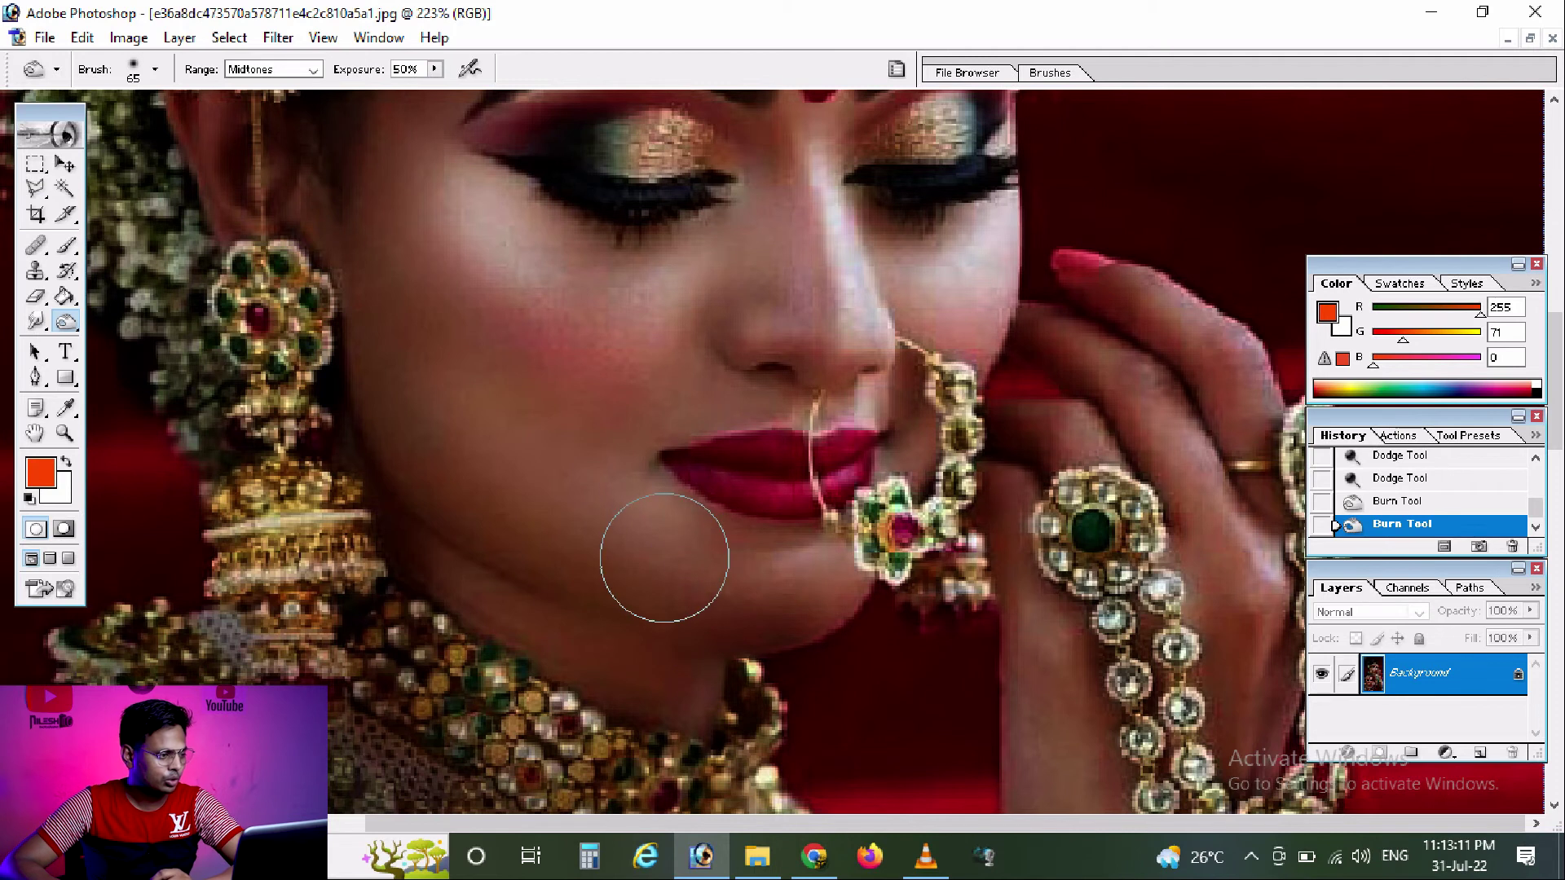
{"action": "key", "text": "ctrl+alt+z"}
{"action": "key", "text": "ctrl+alt+z"}
{"action": "key", "text": "ctrl+alt+z"}
{"action": "key", "text": "ctrl+alt+z"}
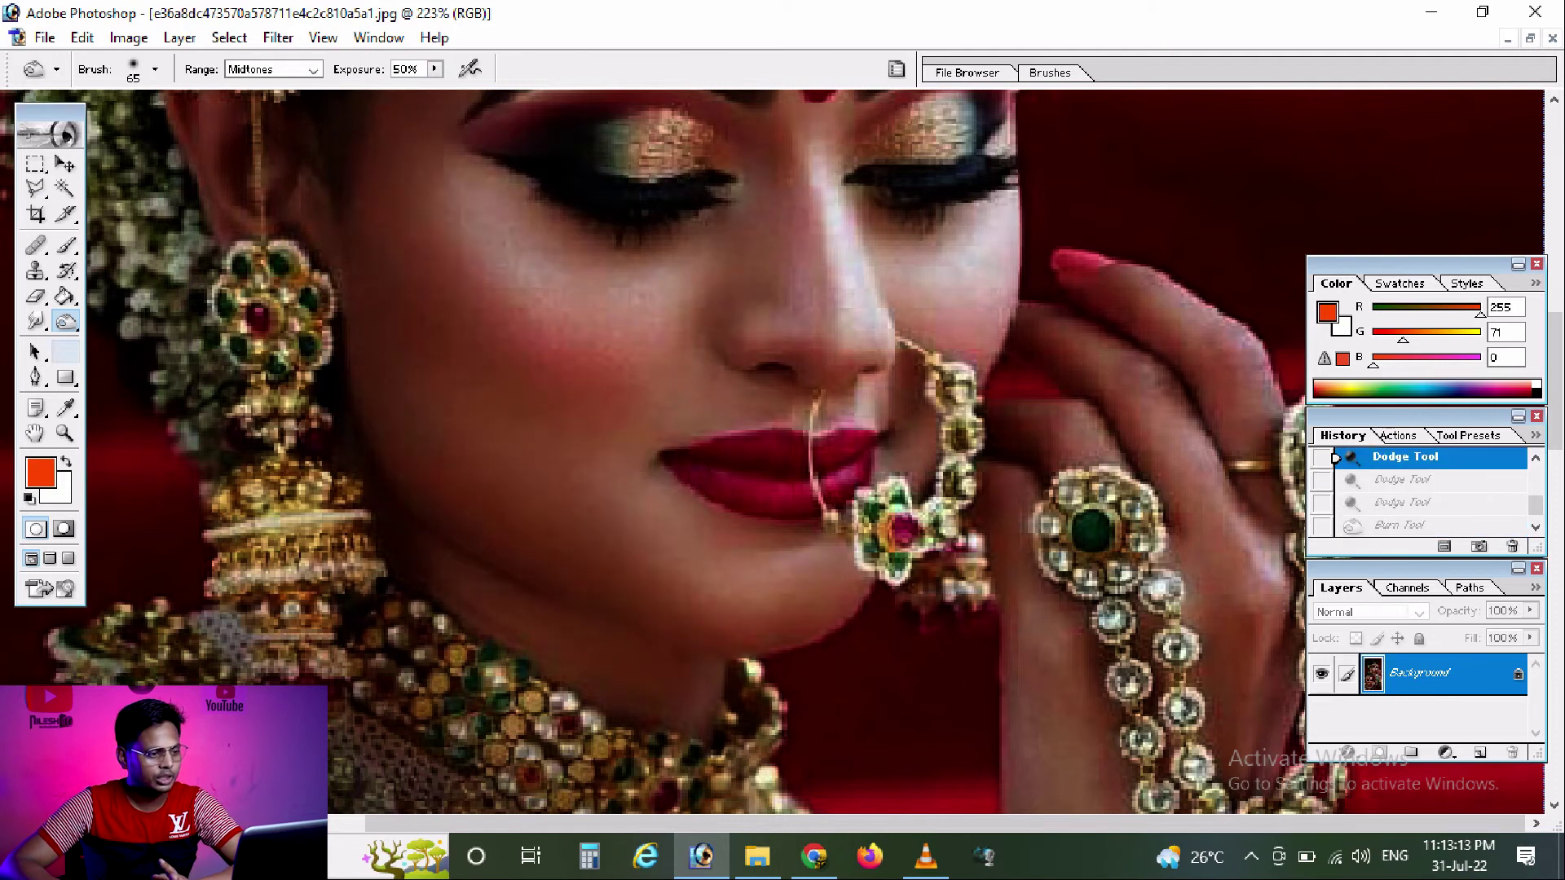
Create a paragraph text box across the middle of the bride's face as new text layer Layer 1.
{"action": "left_click", "coordinate": [66, 351]}
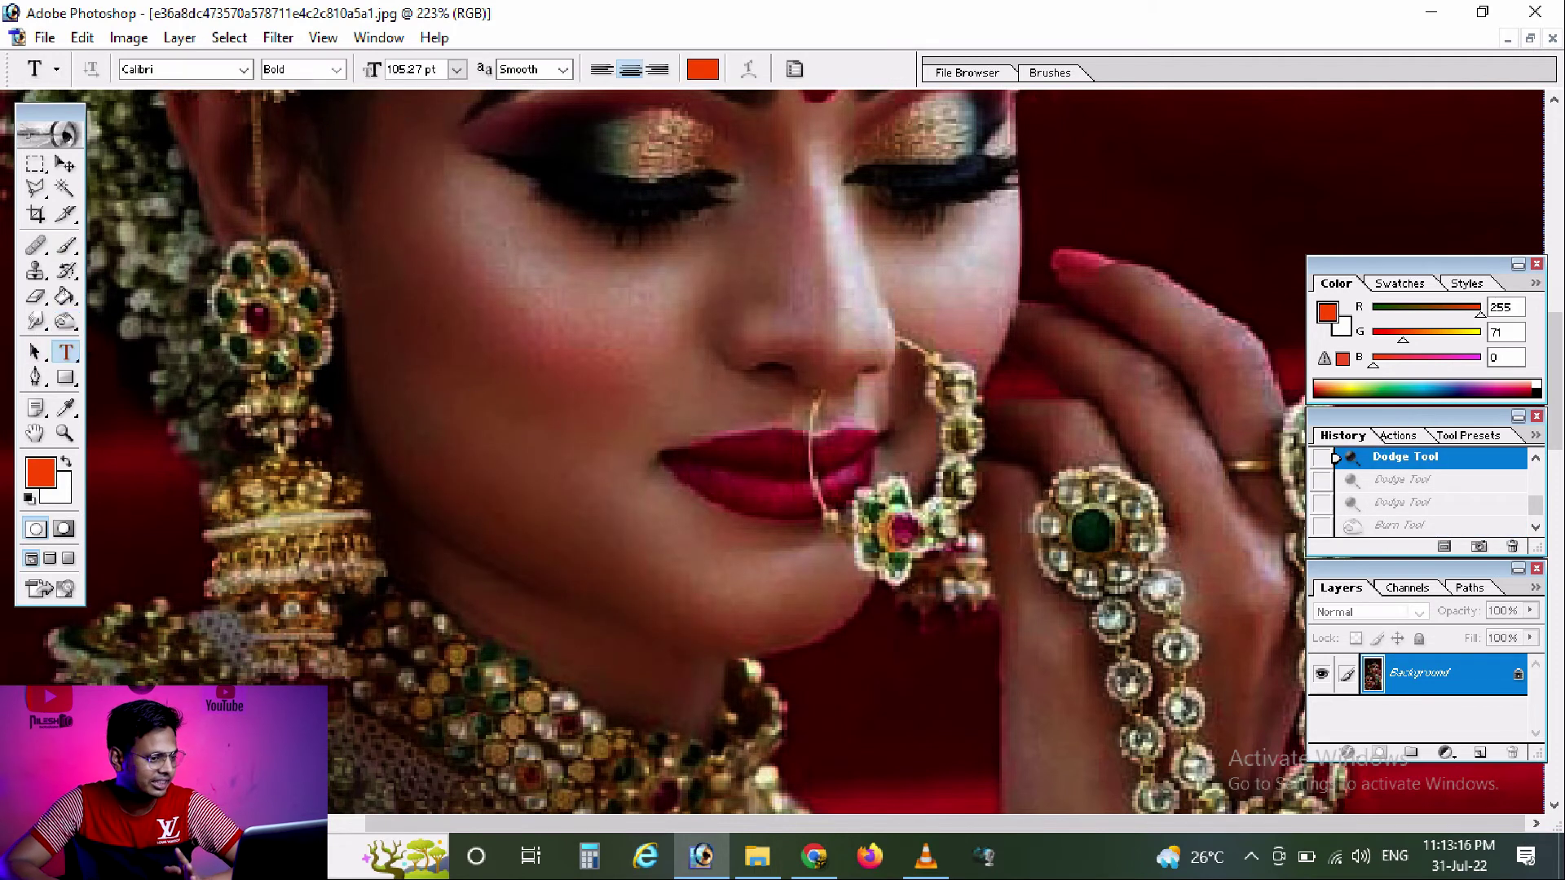
{"action": "mouse_move", "coordinate": [380, 248]}
{"action": "left_mouse_down"}
{"action": "mouse_move", "coordinate": [925, 420]}
{"action": "mouse_move", "coordinate": [1053, 432]}
{"action": "left_mouse_up"}
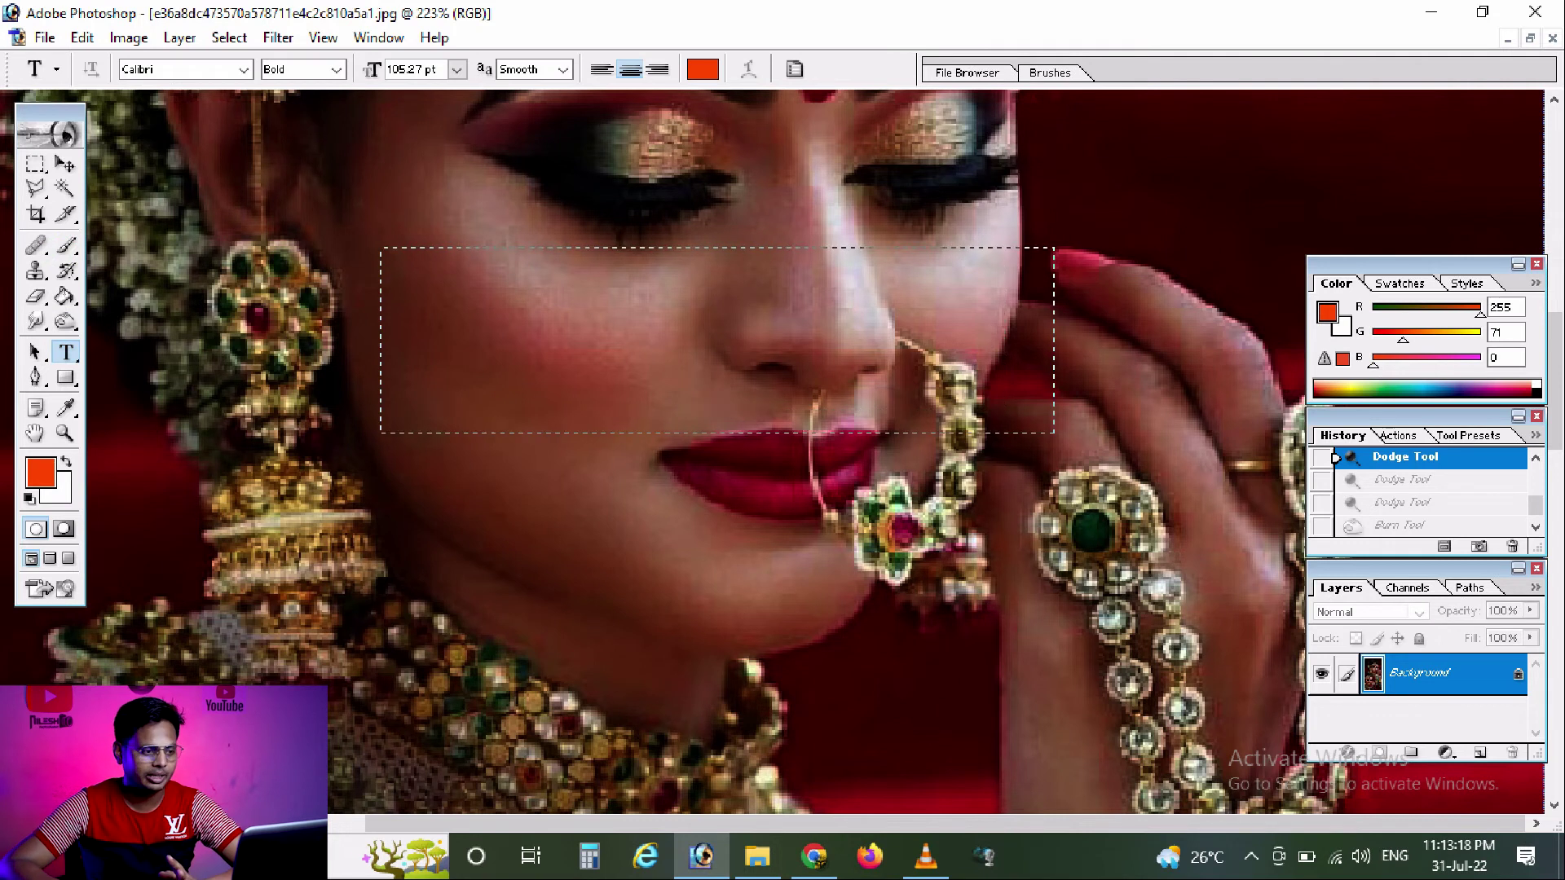
{"action": "left_click_drag", "start_coordinate": [381, 248], "coordinate": [1054, 432]}
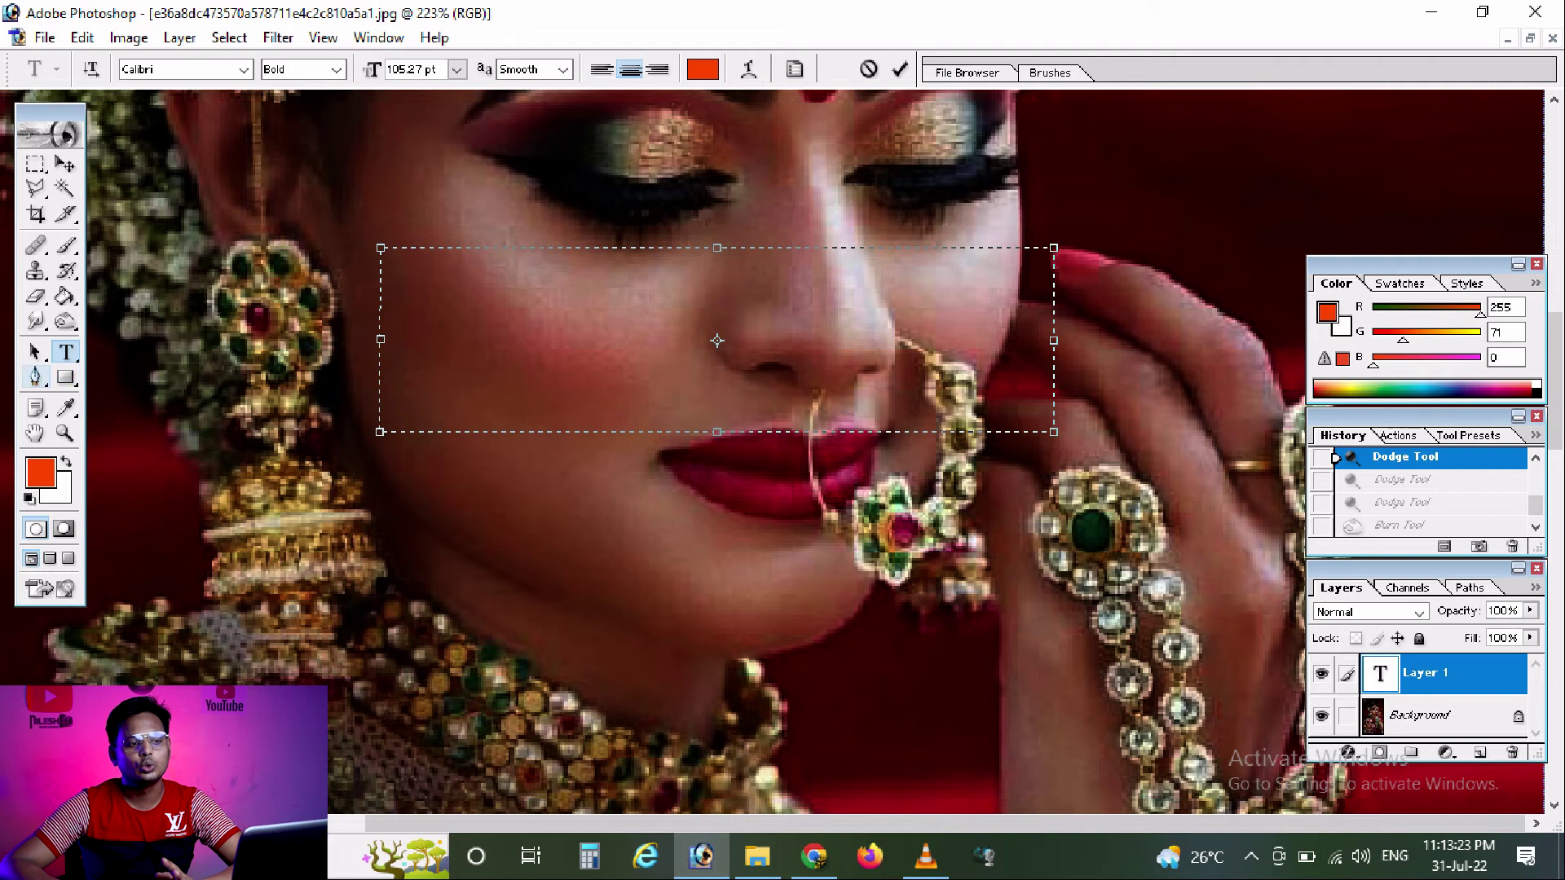
{"action": "left_click", "coordinate": [35, 377]}
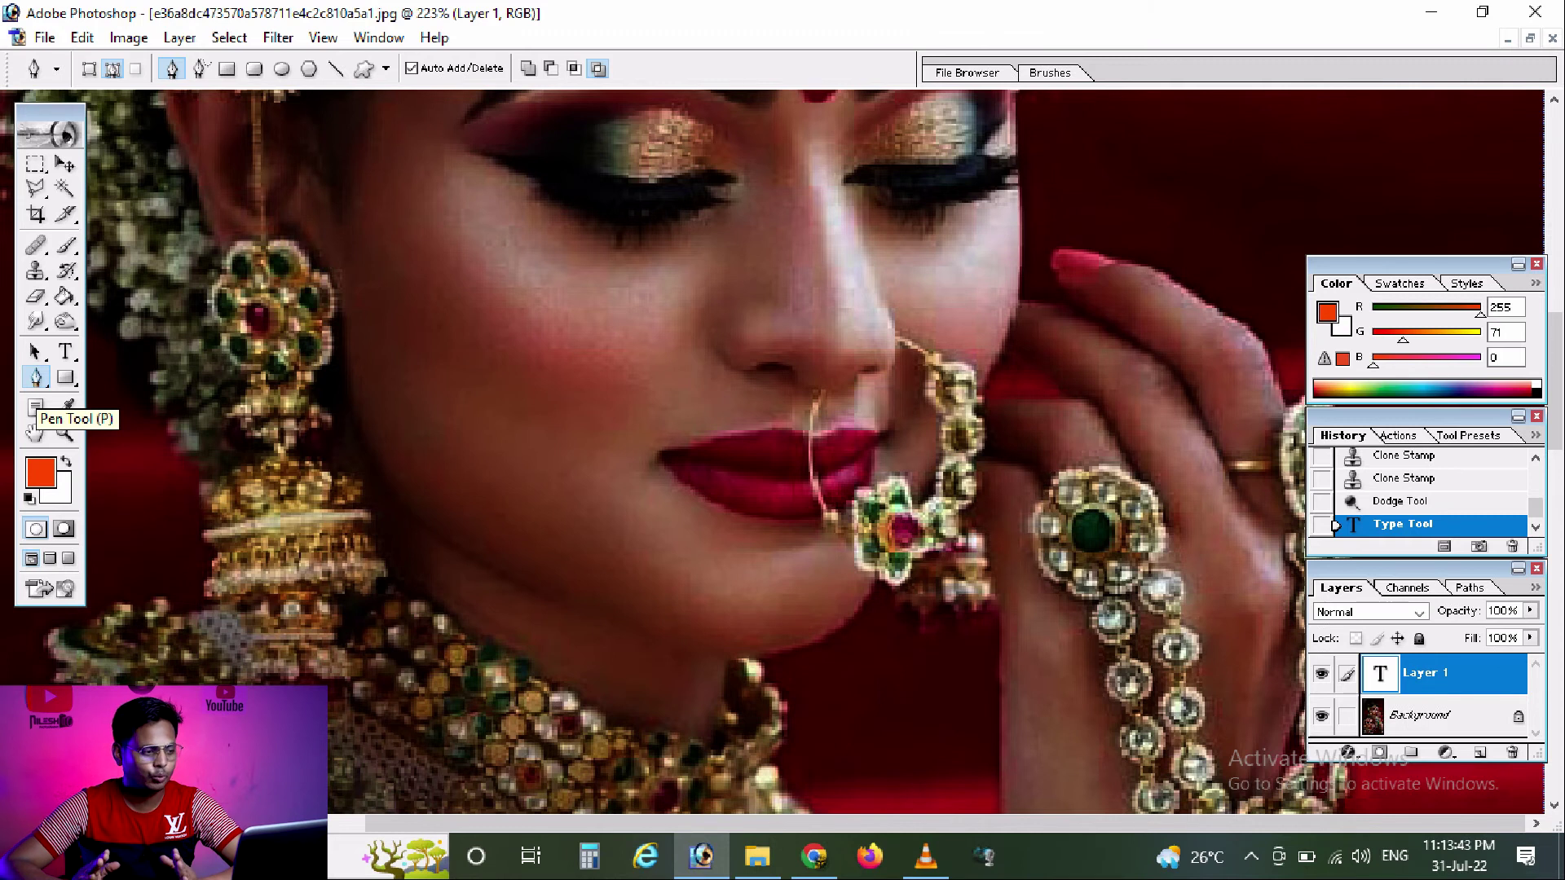
Zoom into the upper bride's head and start a pen path from the left earring up the hair edge.
{"action": "key", "text": "ctrl+0"}
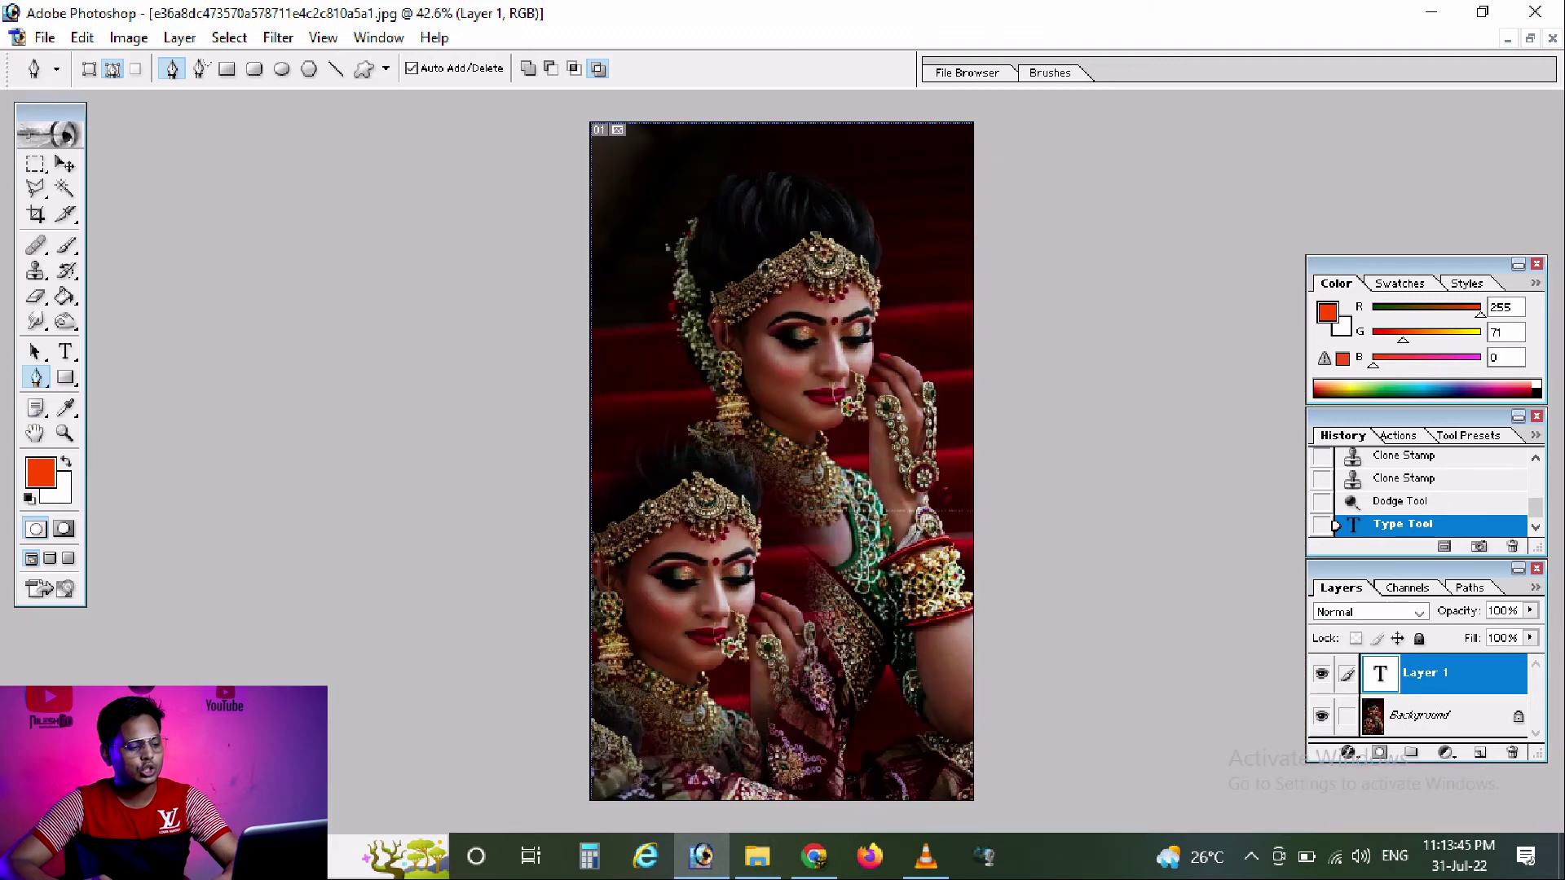
{"action": "left_click", "coordinate": [415, 250]}
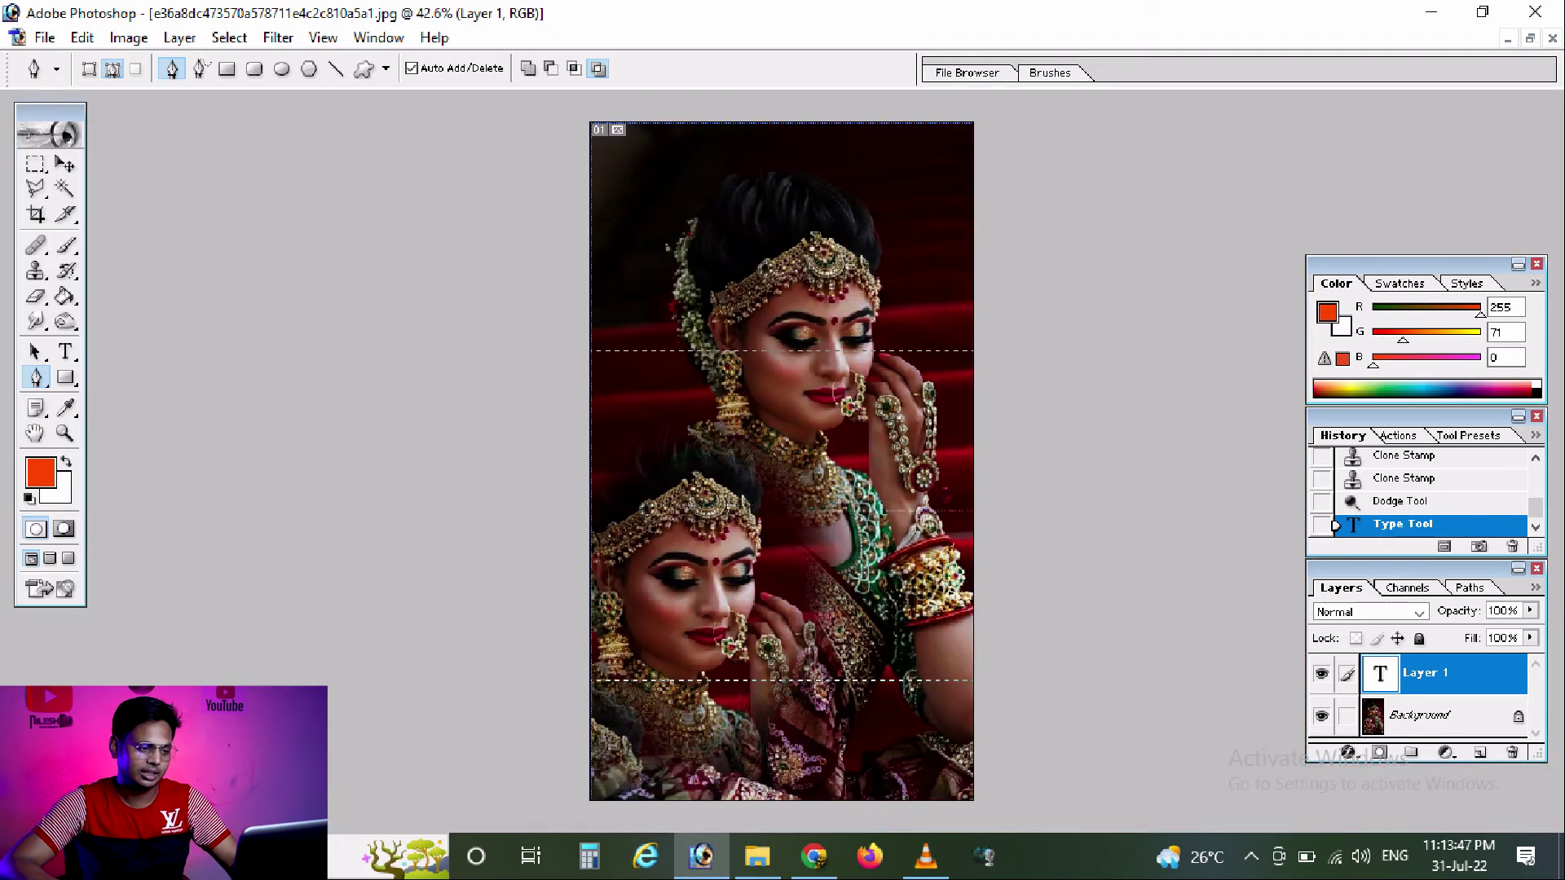
{"action": "left_click_drag", "start_coordinate": [594, 350], "coordinate": [970, 678]}
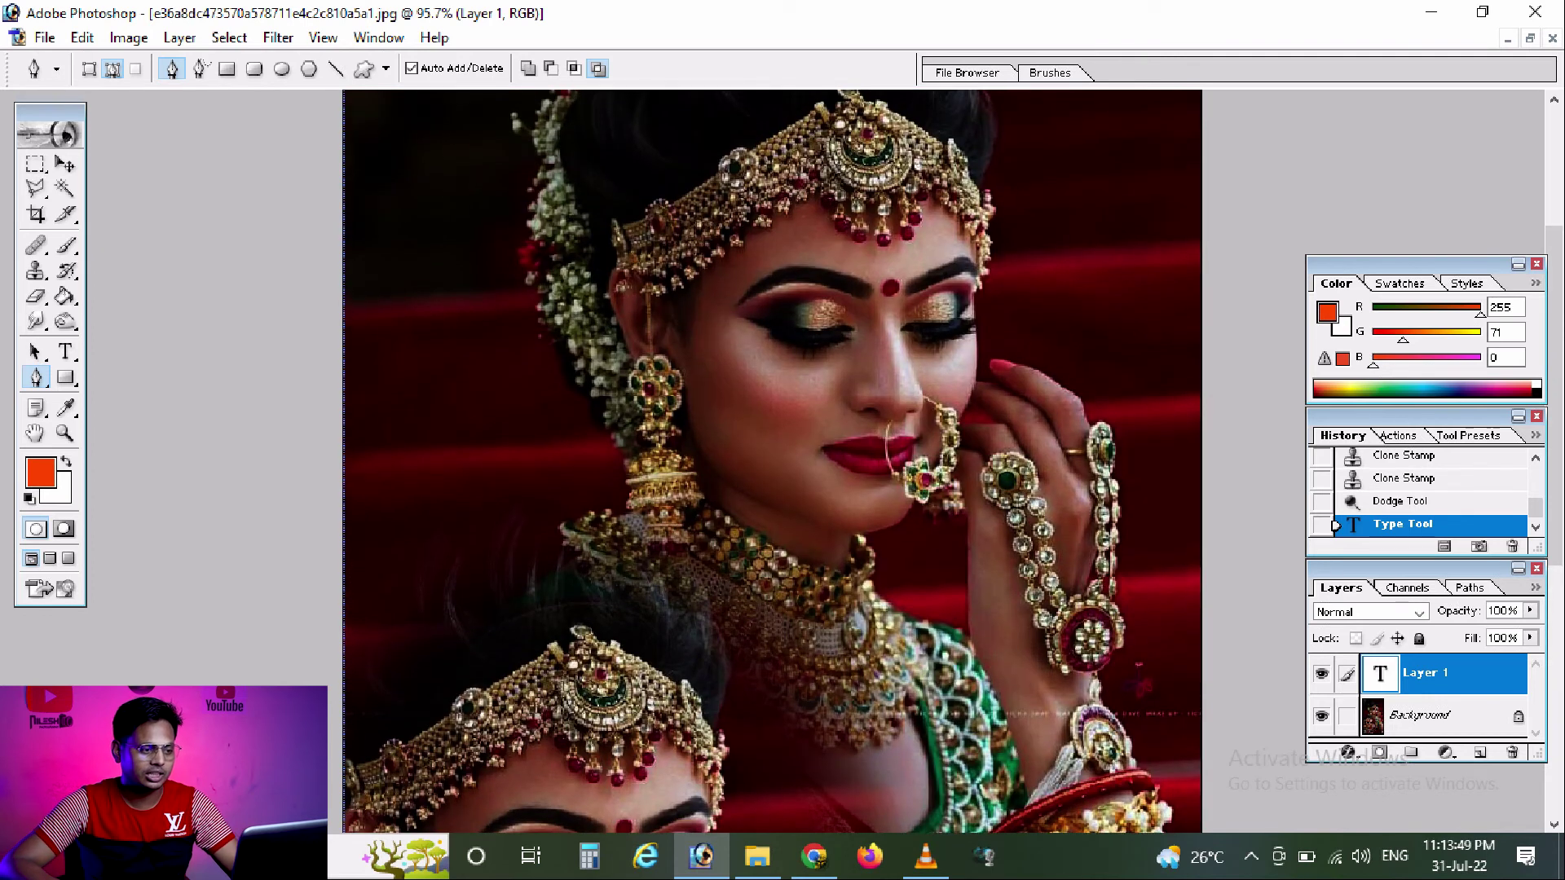
{"action": "left_click", "coordinate": [579, 538]}
{"action": "left_click", "coordinate": [611, 512]}
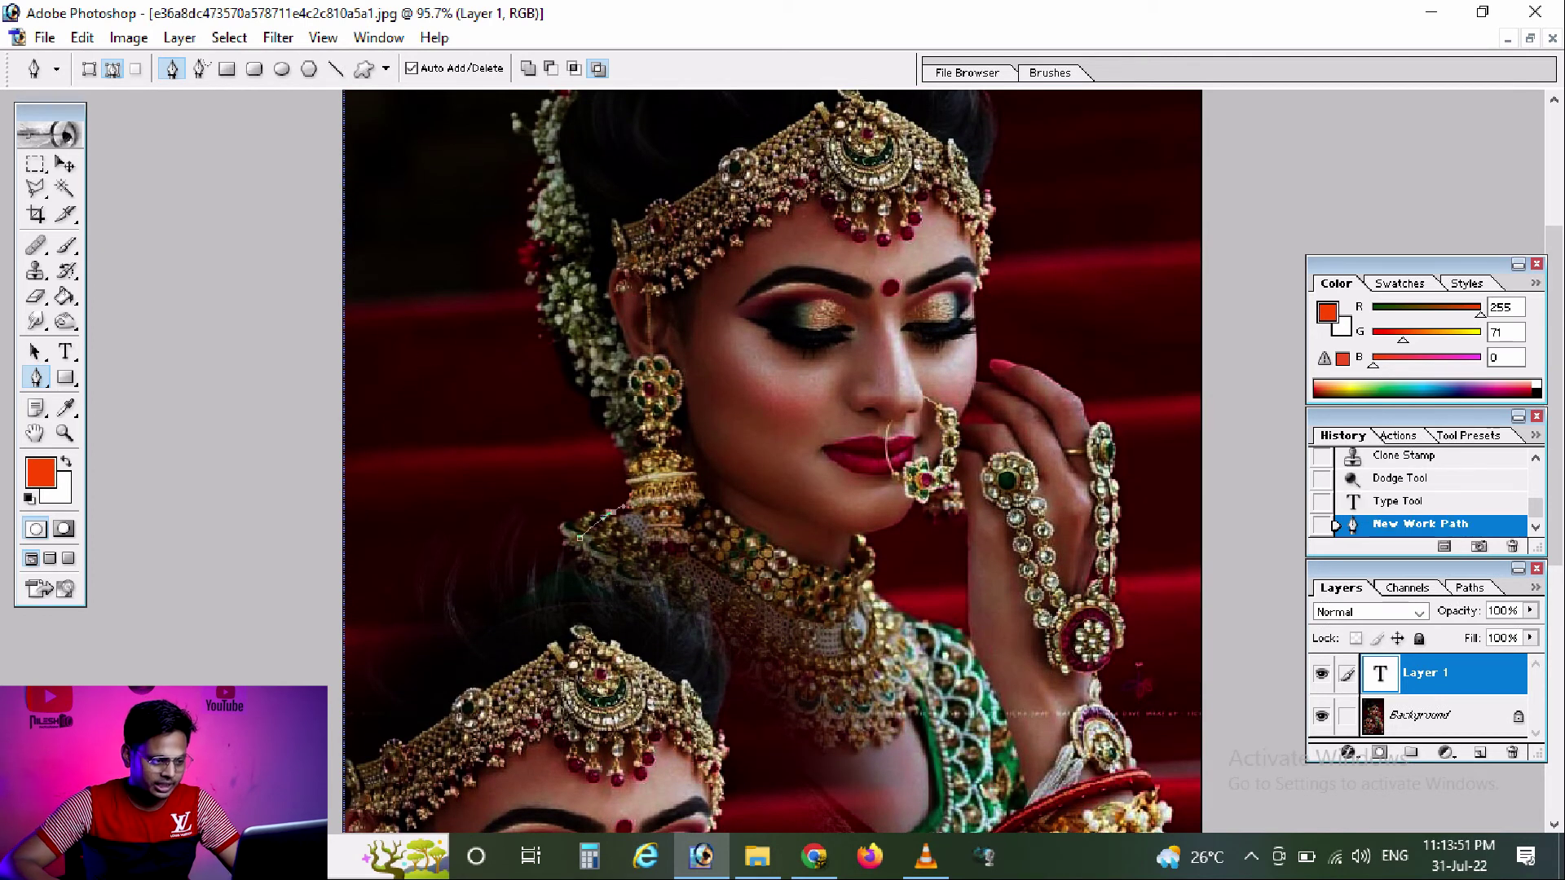
{"action": "left_click", "coordinate": [630, 478]}
{"action": "left_click", "coordinate": [598, 388]}
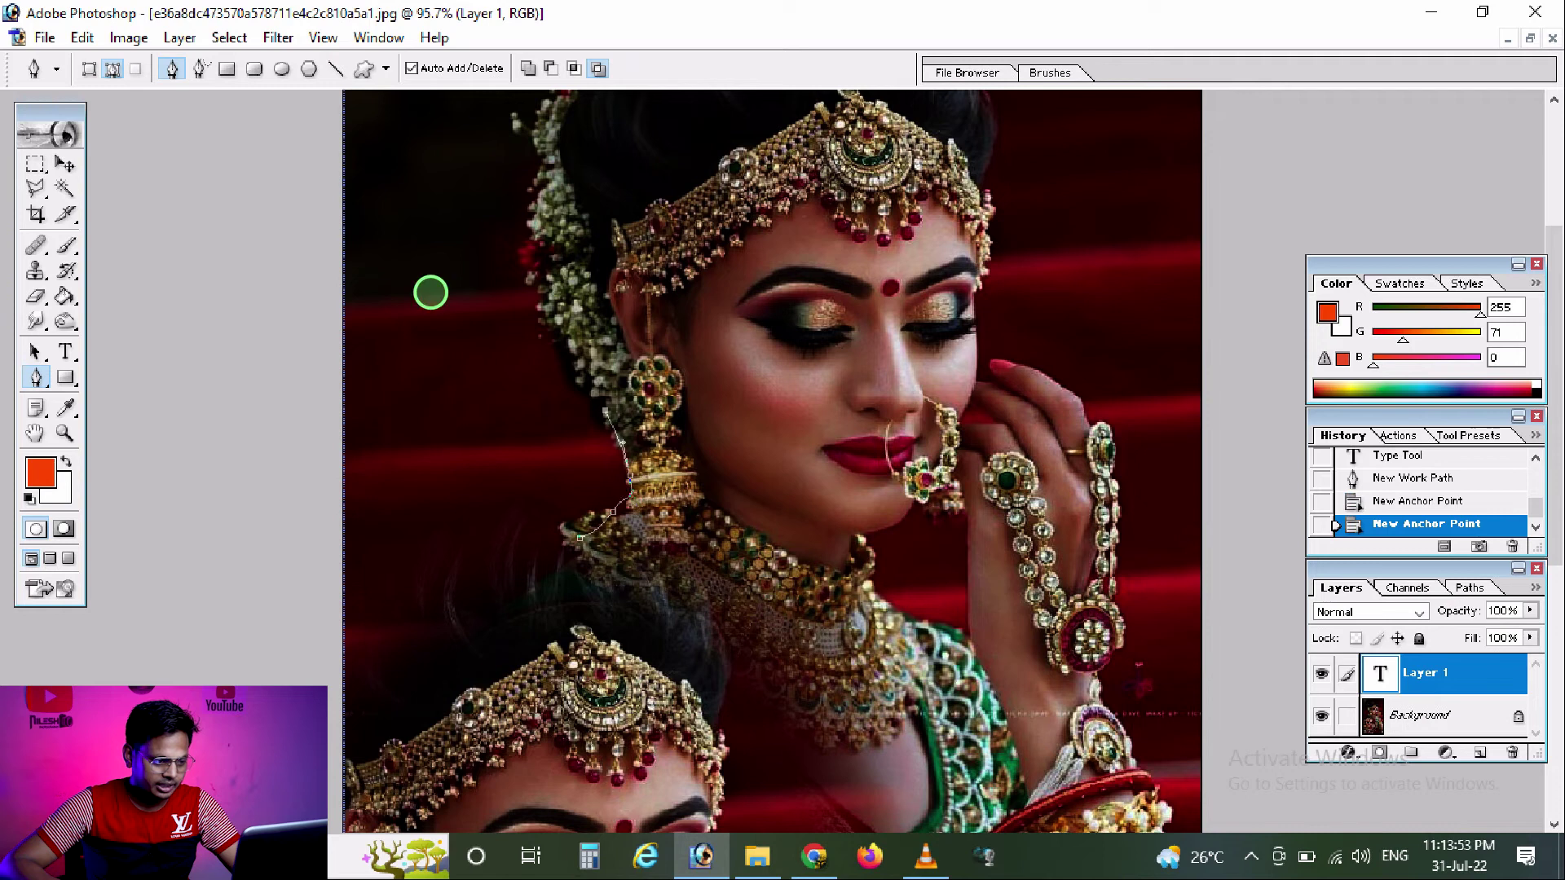
{"action": "left_click", "coordinate": [569, 342]}
{"action": "left_click", "coordinate": [555, 290]}
{"action": "left_click", "coordinate": [543, 237]}
{"action": "left_click", "coordinate": [534, 186]}
Continue the path over the top of the hair and down the right side of the face.
{"action": "scroll", "coordinate": [771, 461], "scroll_direction": "up", "scroll_amount": 3}
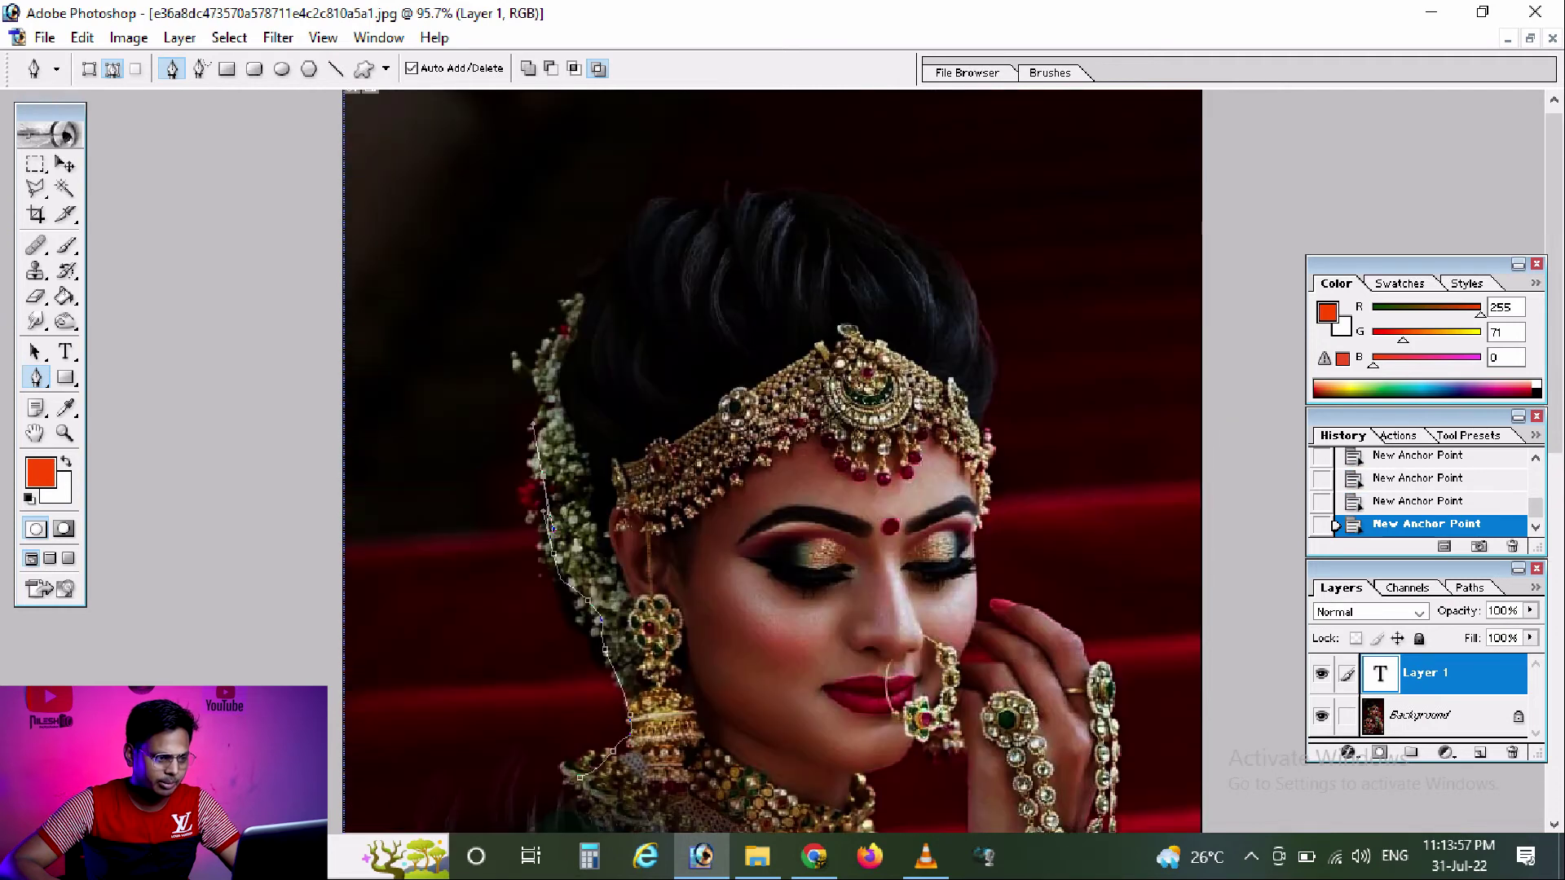
{"action": "left_click_drag", "start_coordinate": [531, 358], "coordinate": [549, 299]}
{"action": "left_click", "coordinate": [591, 251]}
{"action": "left_click", "coordinate": [680, 195]}
{"action": "left_click", "coordinate": [807, 193]}
{"action": "left_click_drag", "start_coordinate": [815, 196], "coordinate": [876, 217]}
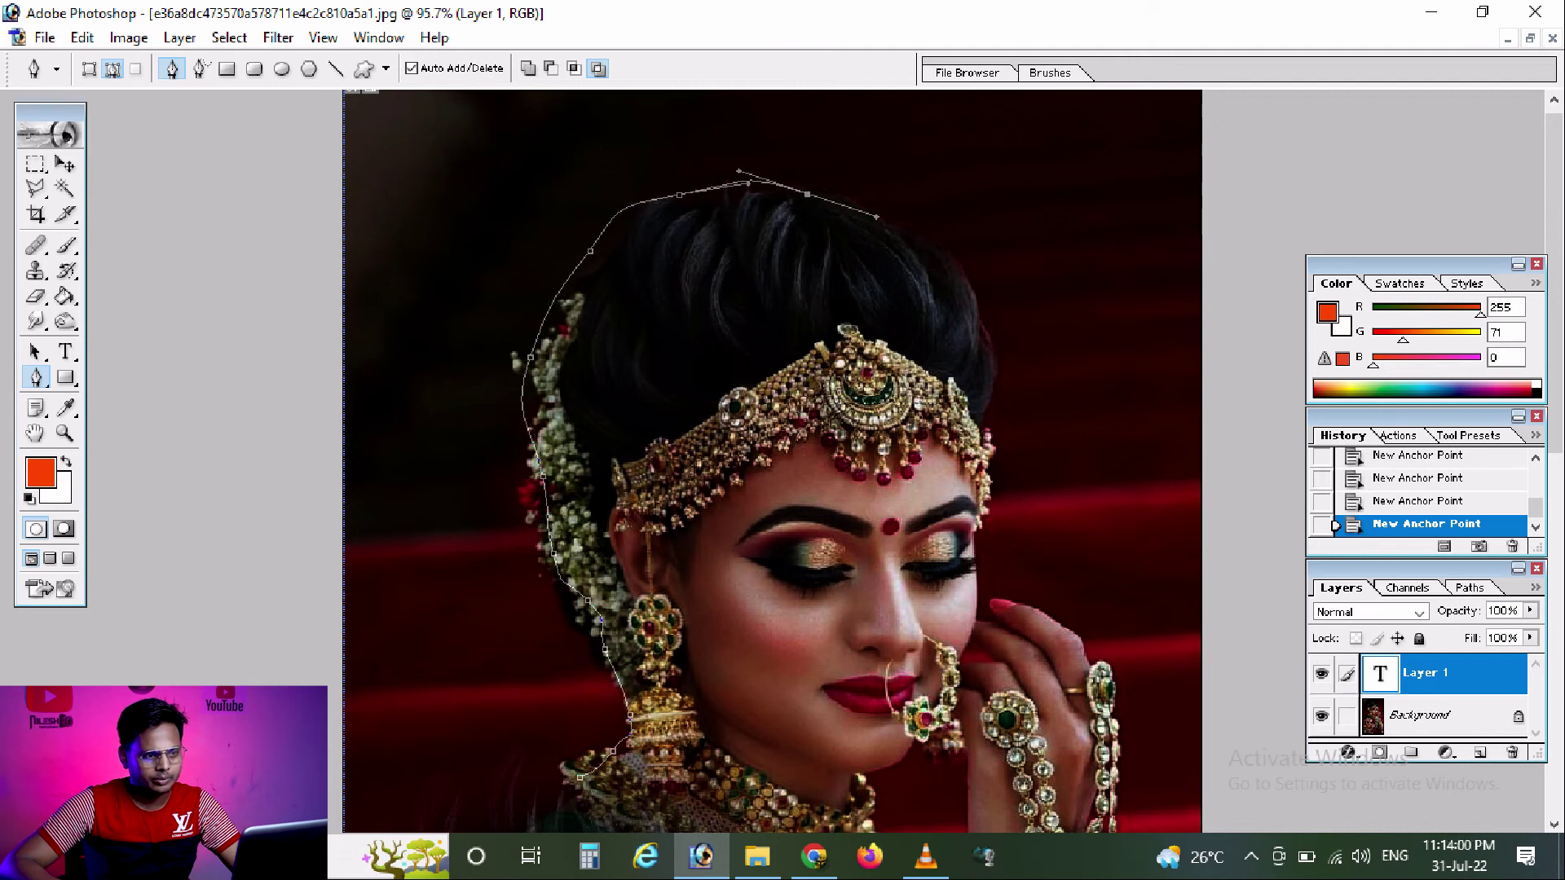
{"action": "left_click", "coordinate": [943, 255]}
{"action": "left_click_drag", "start_coordinate": [986, 343], "coordinate": [985, 383]}
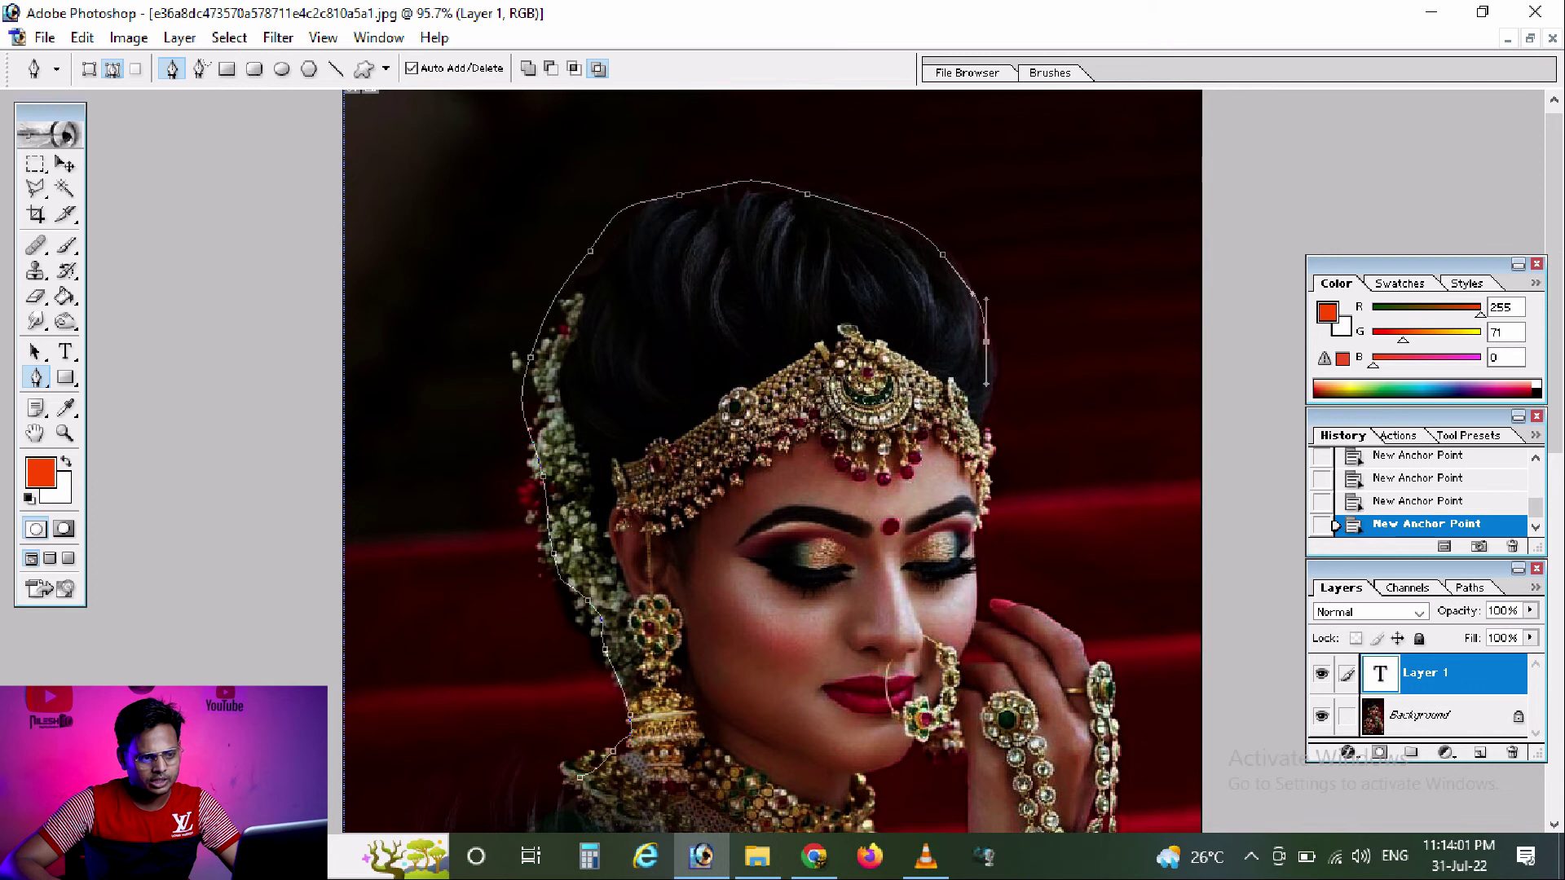
{"action": "left_click", "coordinate": [984, 503]}
{"action": "left_click", "coordinate": [974, 555]}
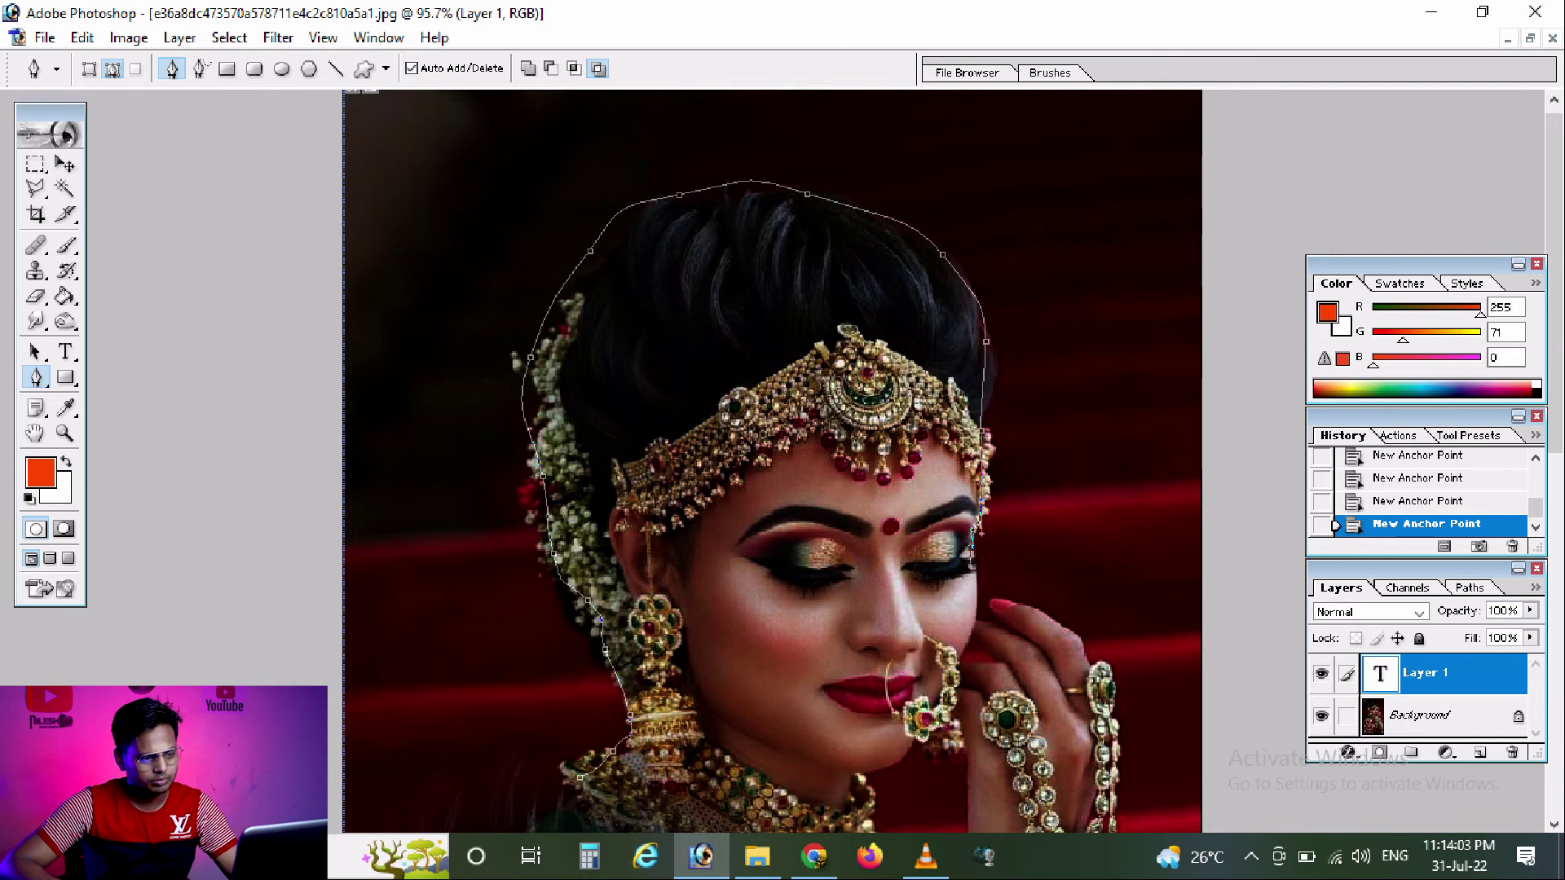
{"action": "key", "text": "ctrl+alt+z"}
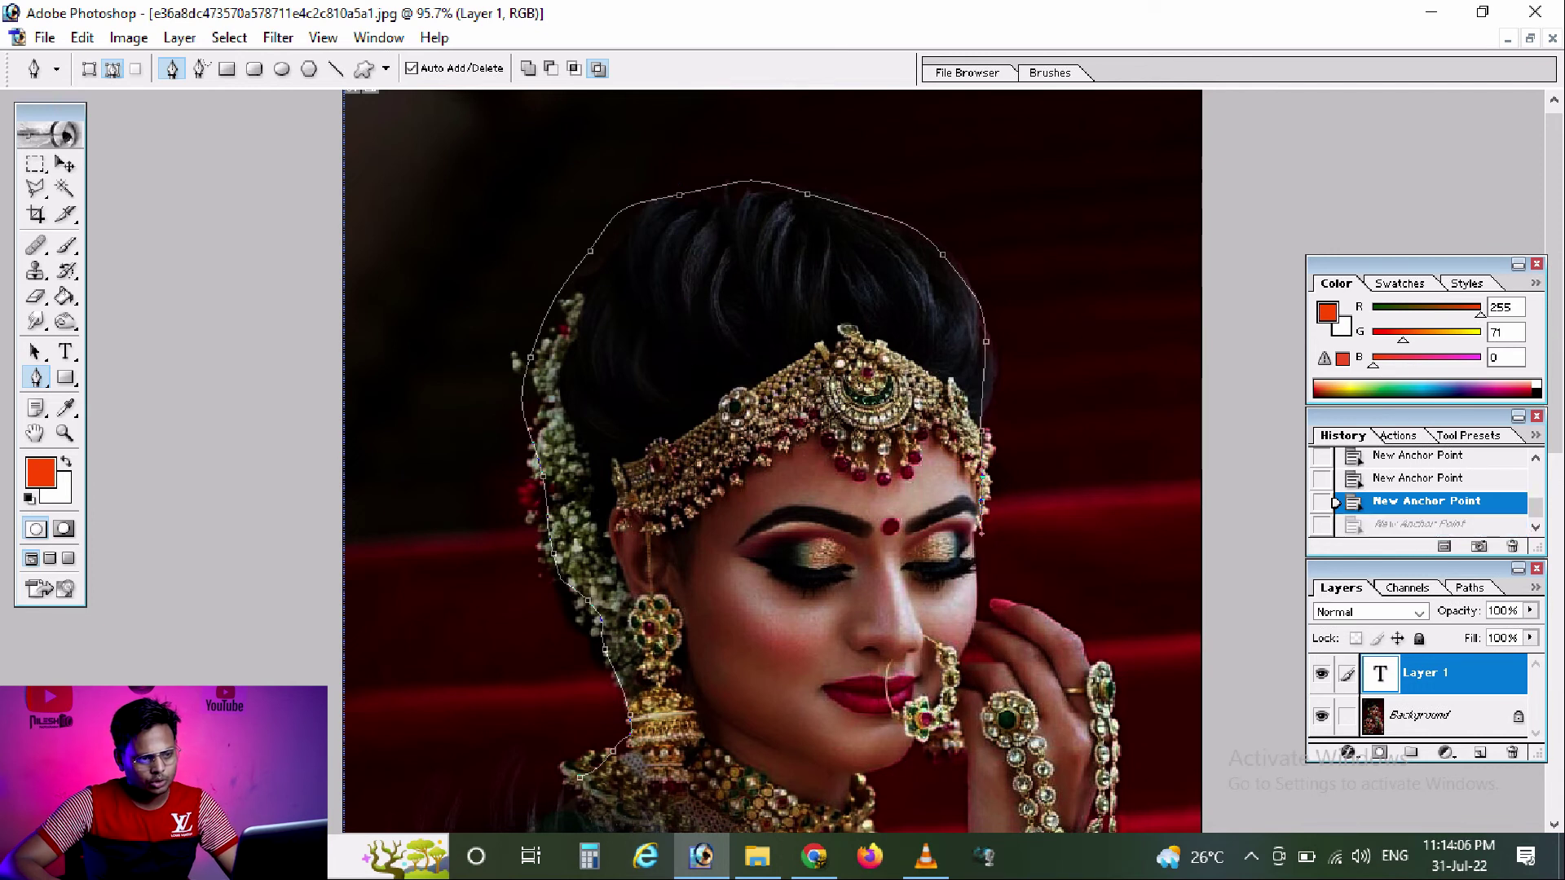
{"action": "key", "text": "ctrl+alt+z"}
{"action": "key", "text": "ctrl+shift+z"}
{"action": "key", "text": "ctrl+shift+z"}
{"action": "key", "text": "ctrl+shift+z"}
{"action": "key", "text": "ctrl+shift+z"}
{"action": "key", "text": "ctrl+shift+z"}
{"action": "key", "text": "ctrl+shift+z"}
{"action": "key", "text": "ctrl+shift+z"}
{"action": "key", "text": "ctrl+shift+z"}
{"action": "key", "text": "ctrl+shift+z"}
{"action": "key", "text": "ctrl+shift+z"}
Turn the head path into a selection and dismiss the empty-selection copy error.
{"action": "right_click", "coordinate": [689, 515]}
{"action": "left_click", "coordinate": [776, 617]}
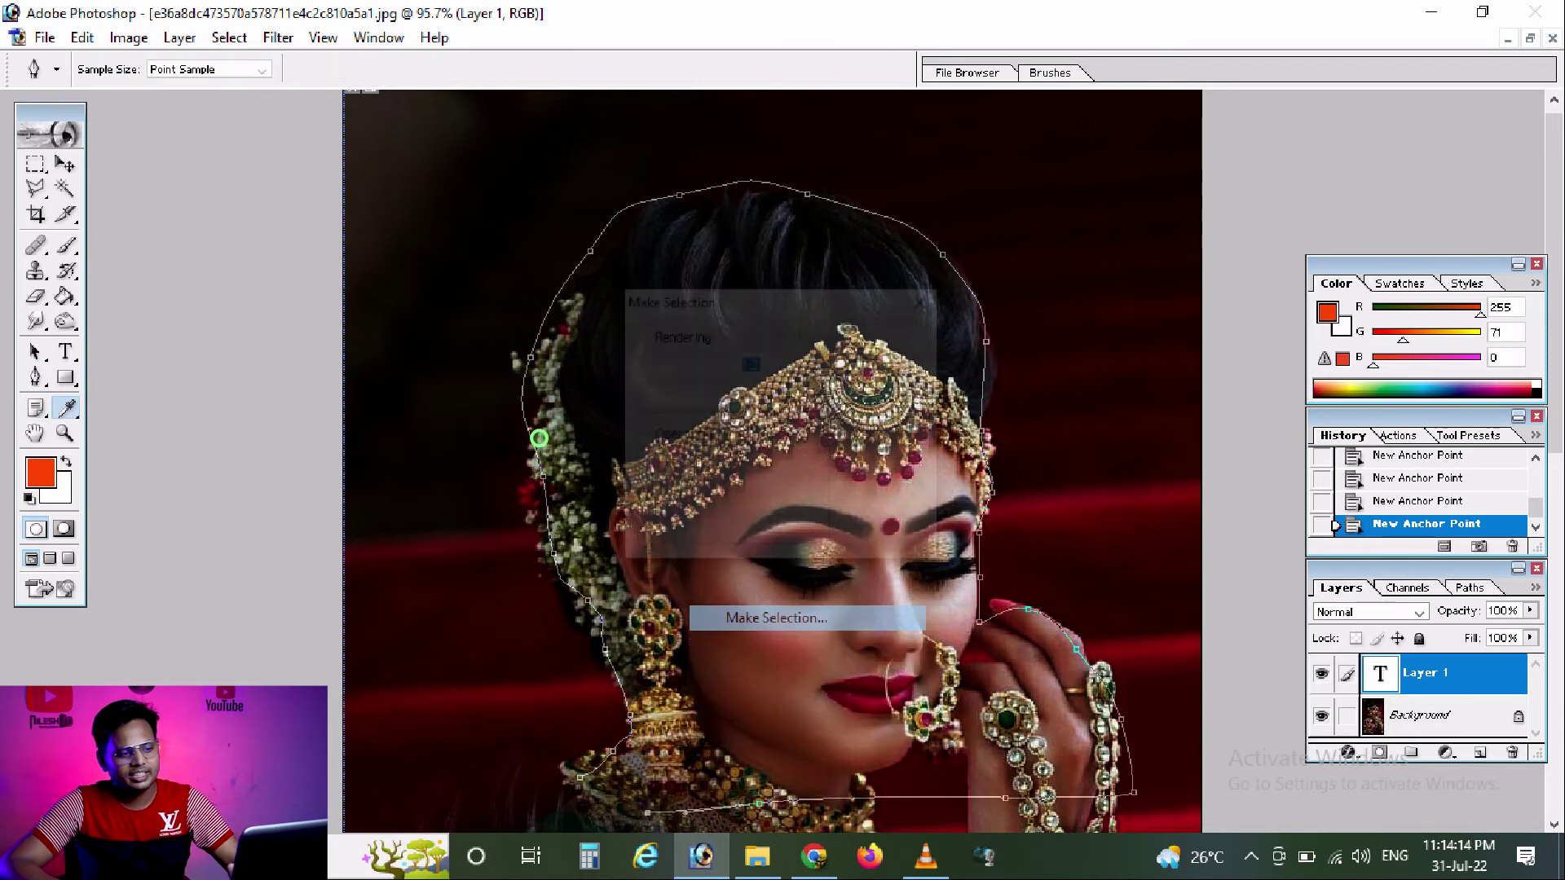
{"action": "key", "text": "Return"}
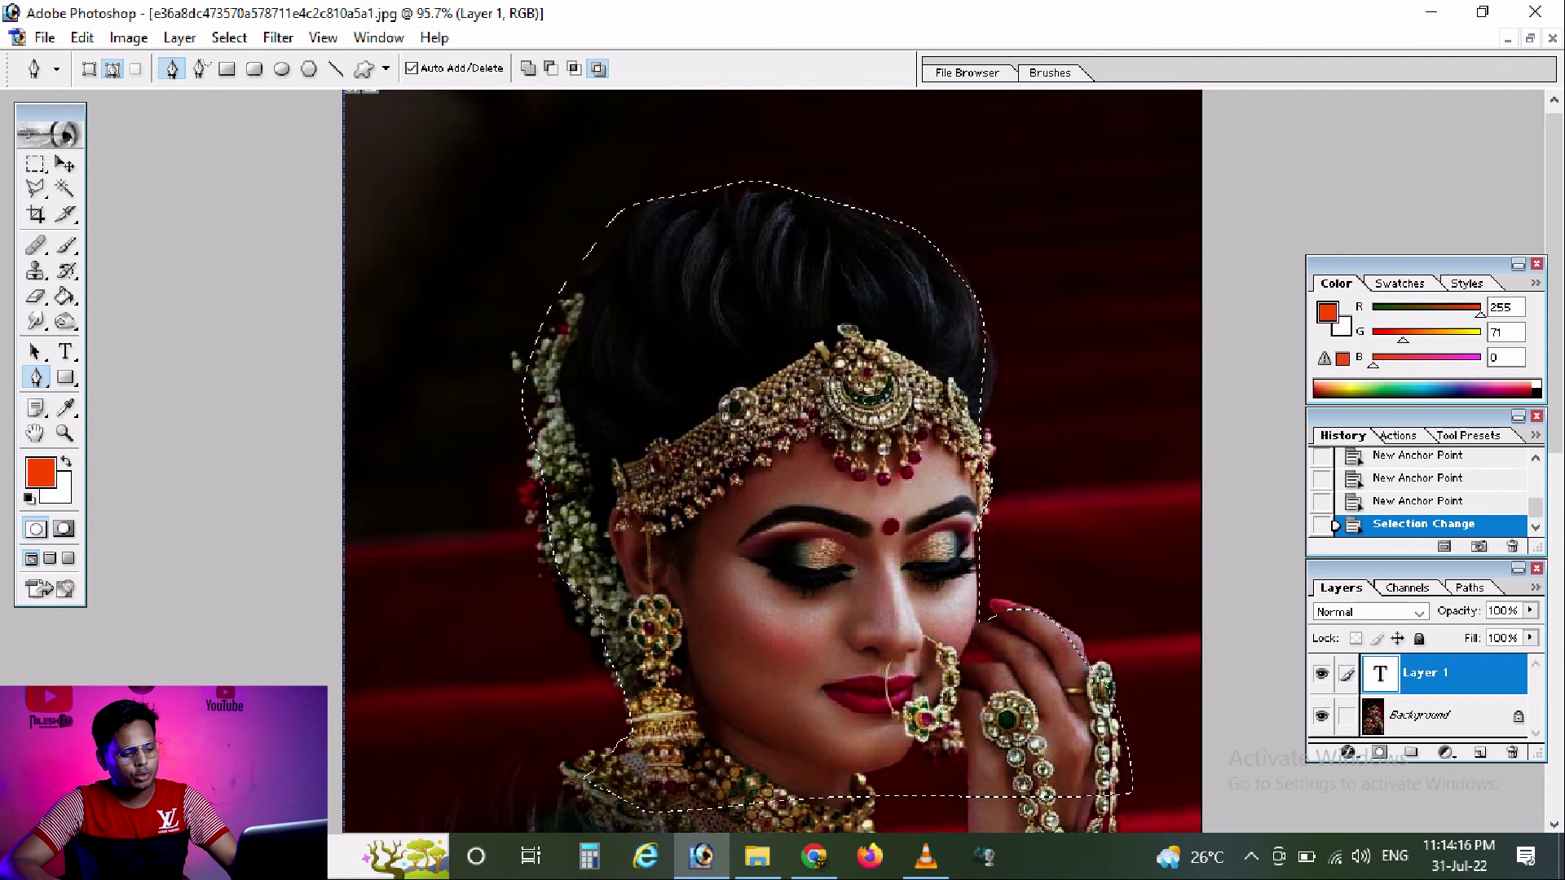
{"action": "key", "text": "ctrl+c"}
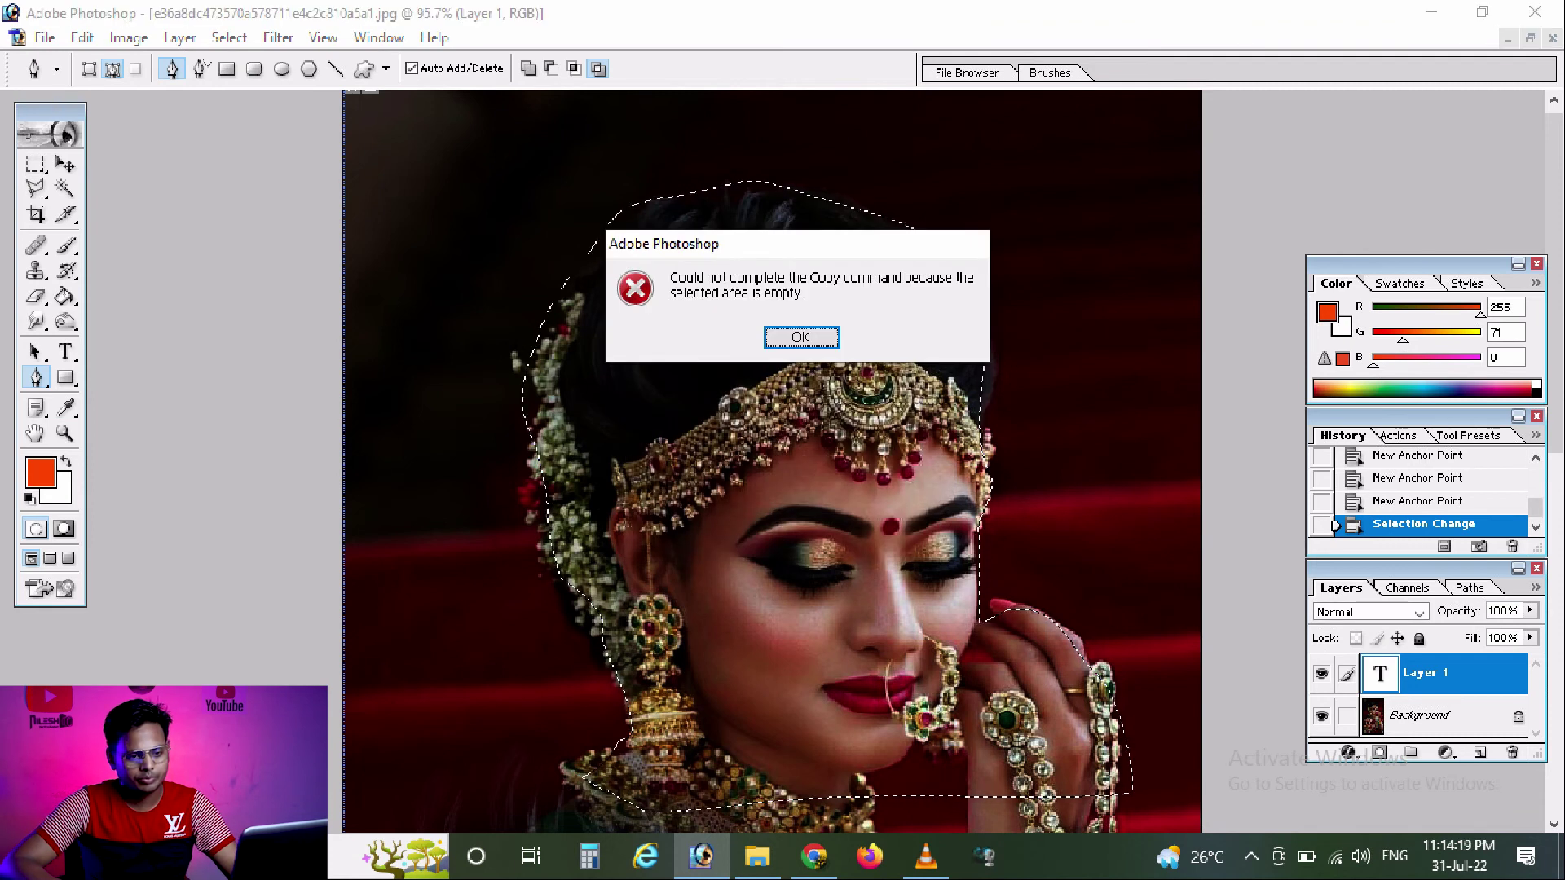
{"action": "key", "text": "Return"}
Copy the head from the Background layer, paste it as Layer 2, and shift it slightly right.
{"action": "key", "text": "alt+bracketleft"}
{"action": "key", "text": "ctrl+c"}
{"action": "key", "text": "ctrl+v"}
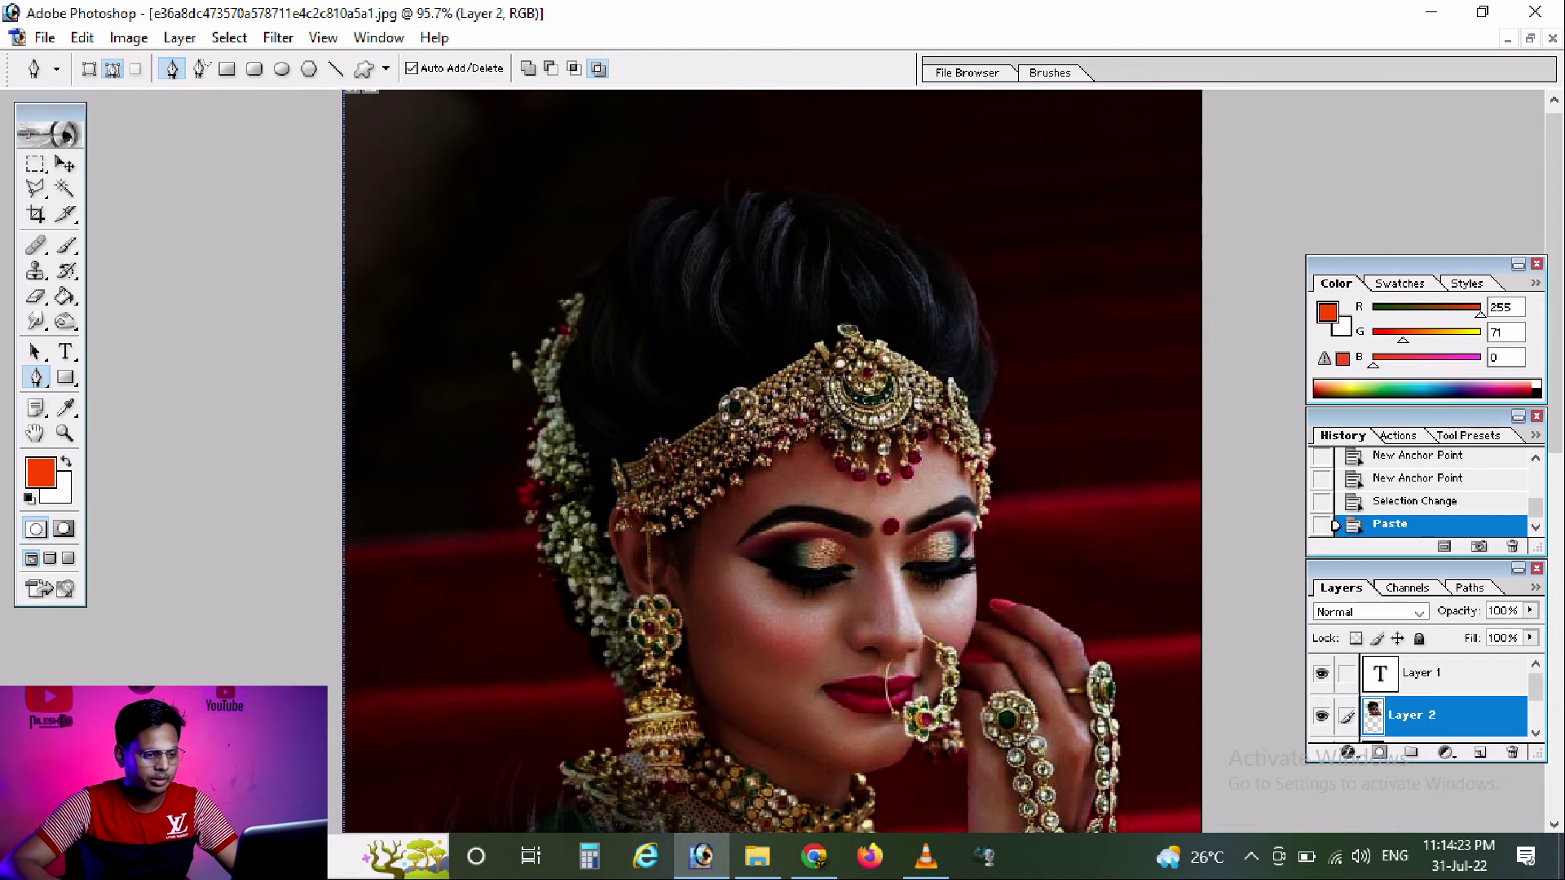
{"action": "key", "text": "v"}
{"action": "left_click_drag", "start_coordinate": [636, 308], "coordinate": [668, 297]}
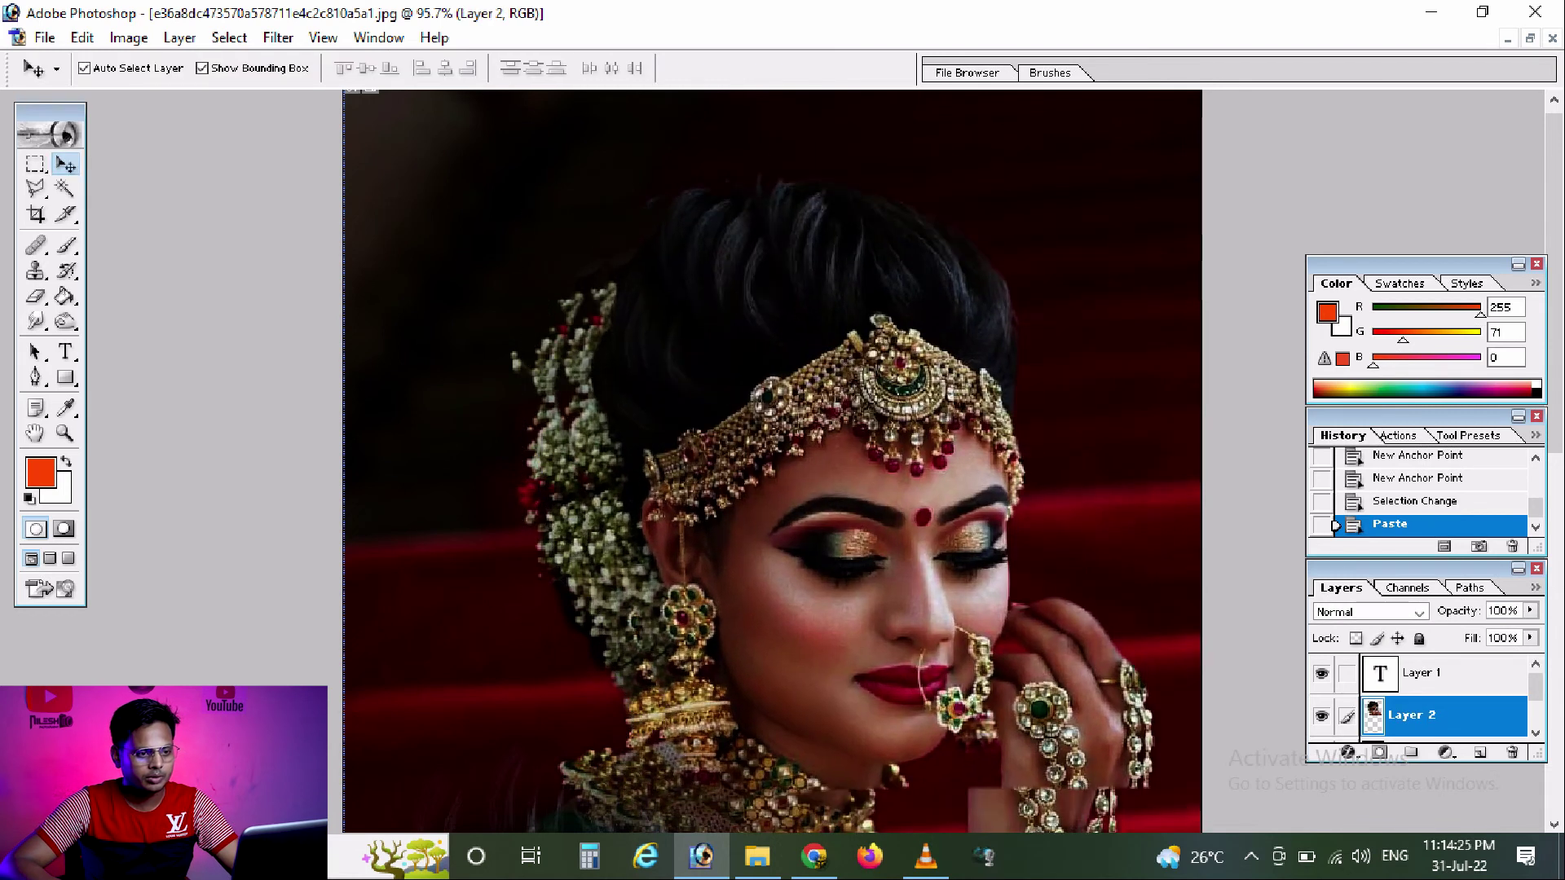